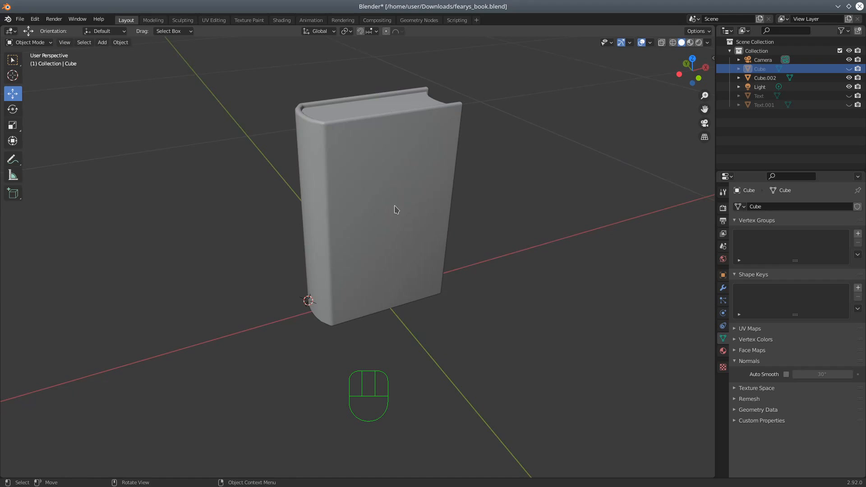
Add a new text object at the 3D cursor near the book's lower corner
middle_click_drag(399, 204, 391, 201)
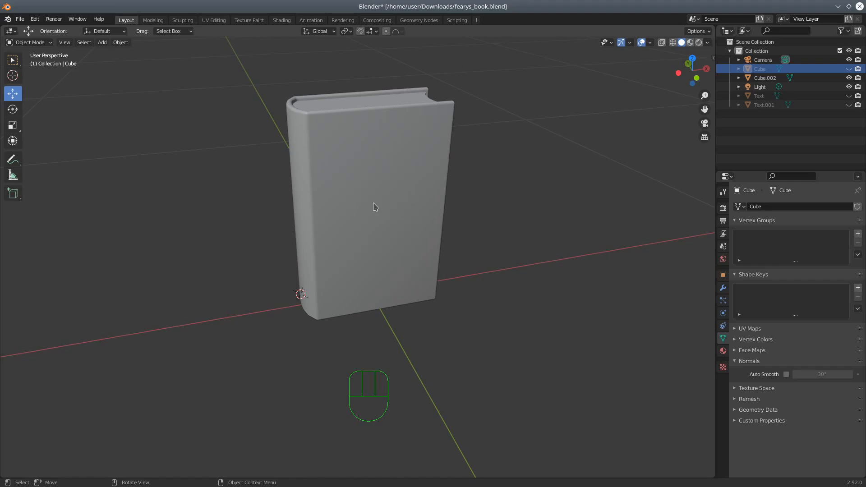
mouse_move(374, 206)
middle_mouse_down()
mouse_move(379, 224)
mouse_move(367, 214)
middle_mouse_up()
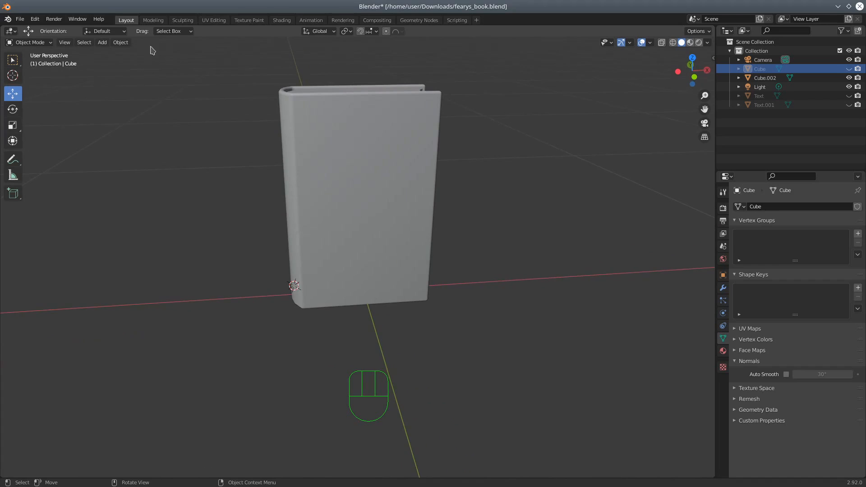
left_click(103, 44)
mouse_move(109, 53)
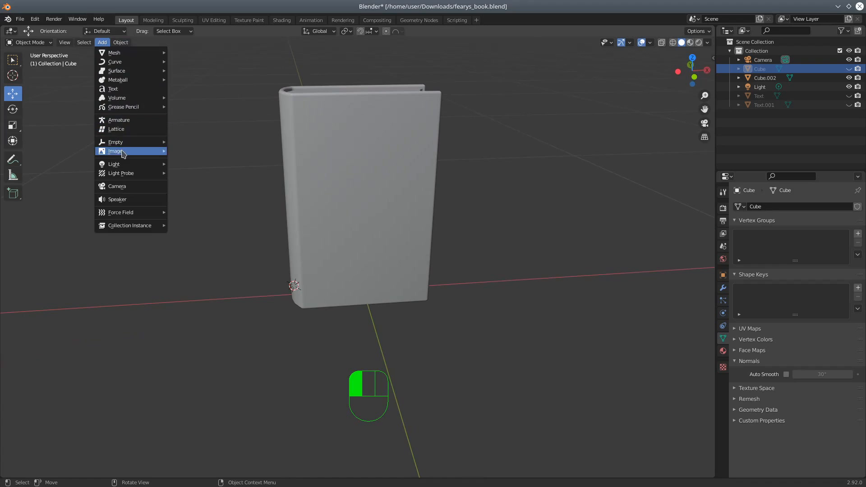
left_click(113, 90)
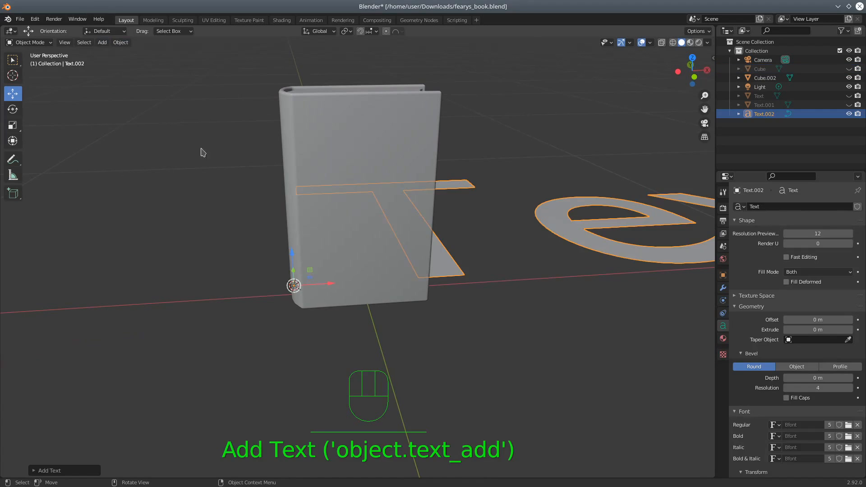
Load Thinking_of_Betty.ttf from the Desktop folder as the text object's regular font
scroll(479, 277, "down", 6)
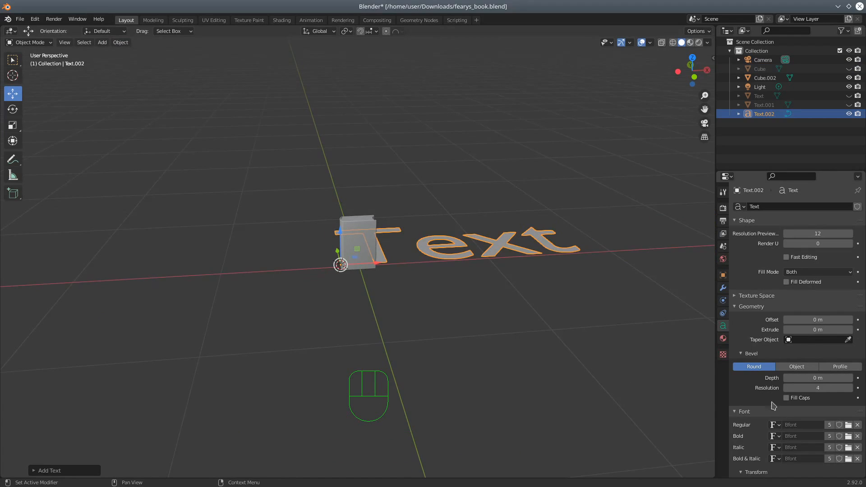
left_click(848, 425)
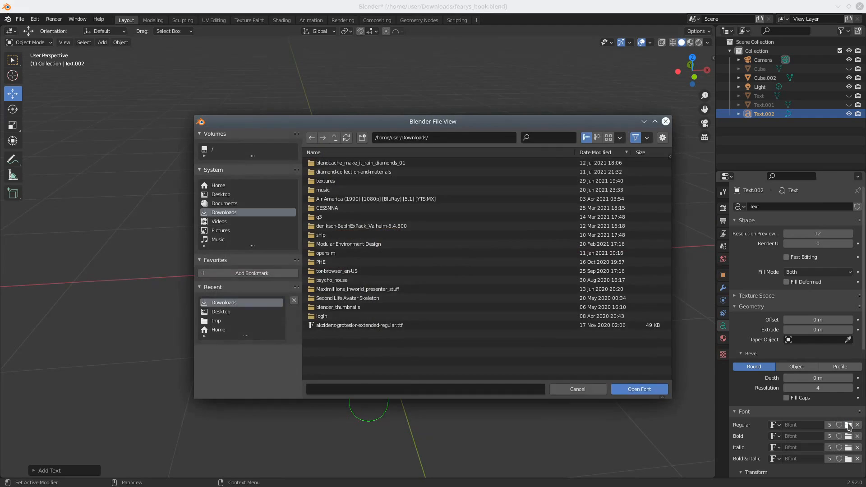
left_click(221, 194)
left_click(351, 226)
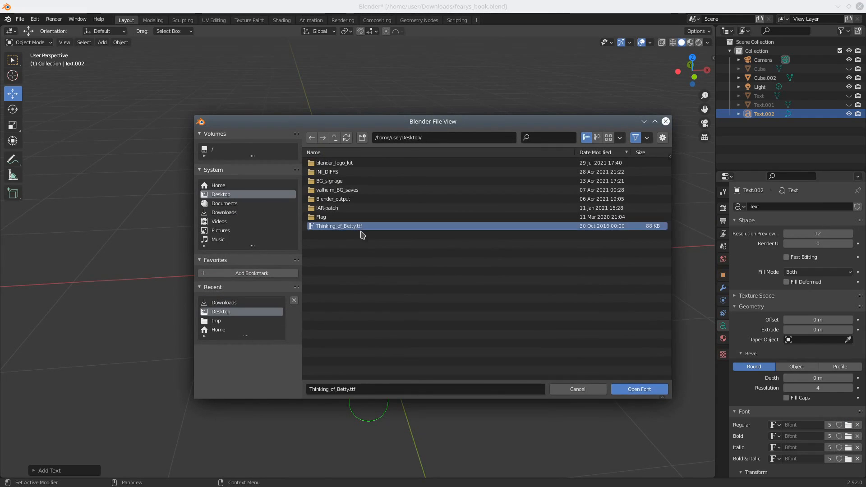
left_click(634, 391)
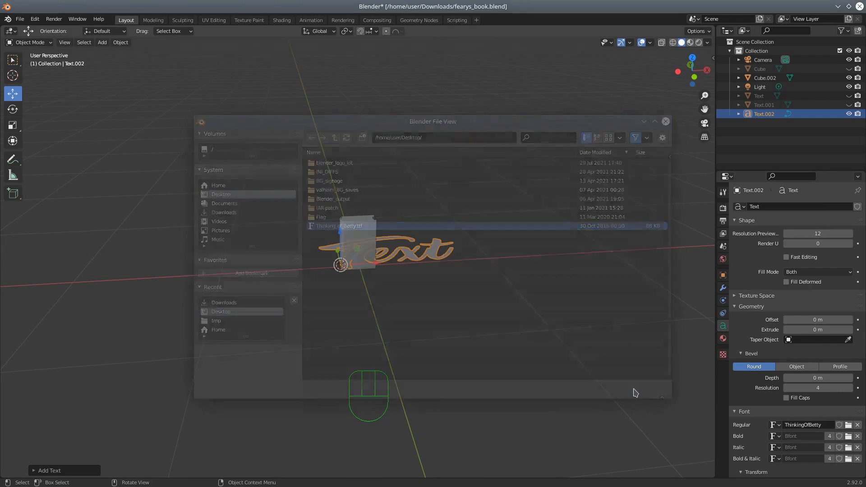
Enter Edit Mode on the text object and replace its placeholder wording with "Ferless"
middle_click_drag(494, 270, 482, 328)
scroll(482, 328, "up", 2)
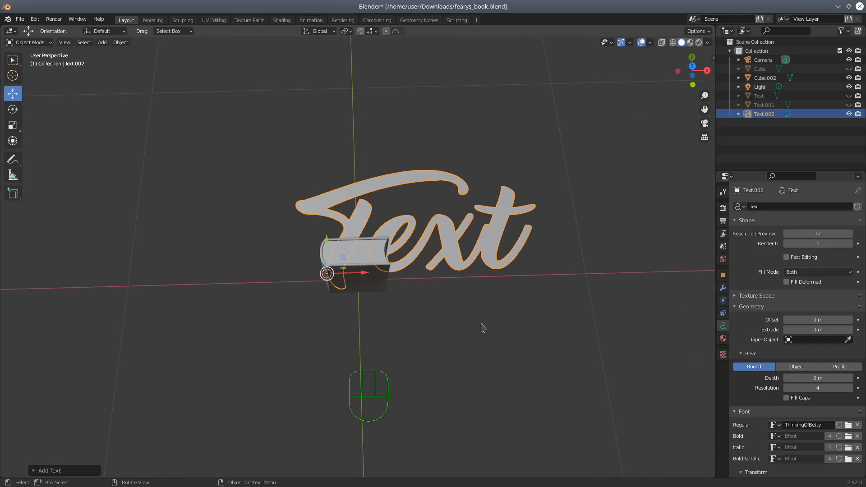
scroll(466, 296, "down", 1)
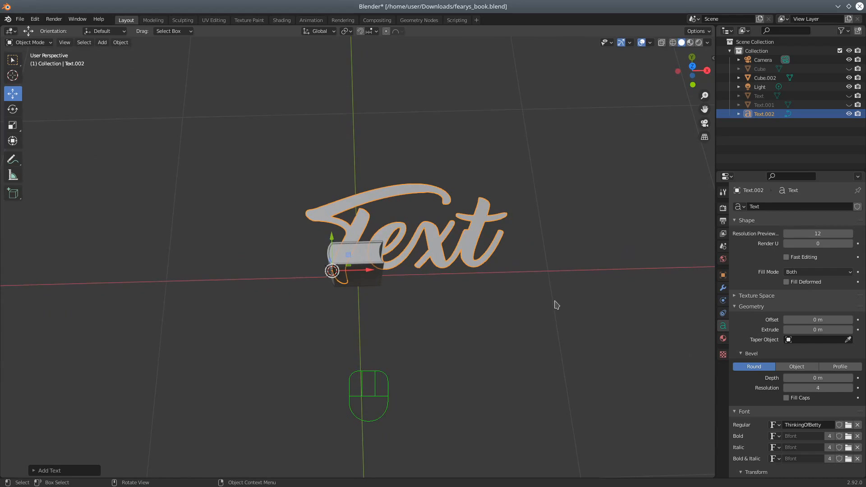
middle_click_drag(453, 269, 461, 251)
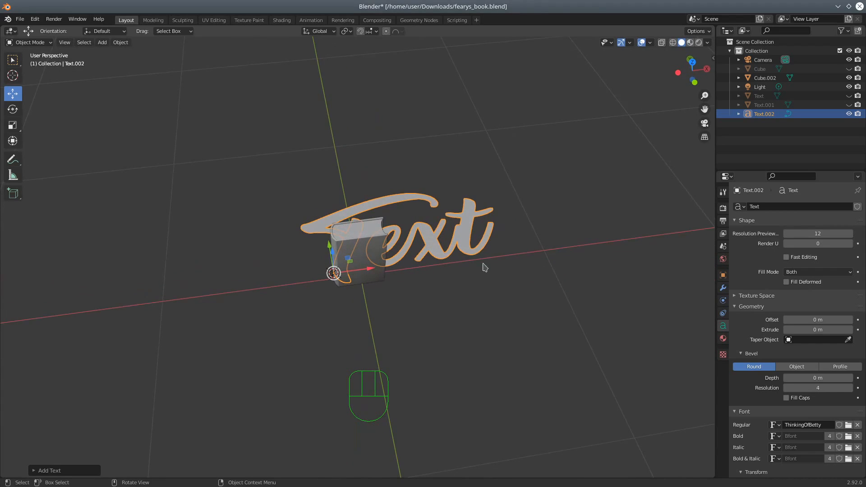
left_click(28, 42)
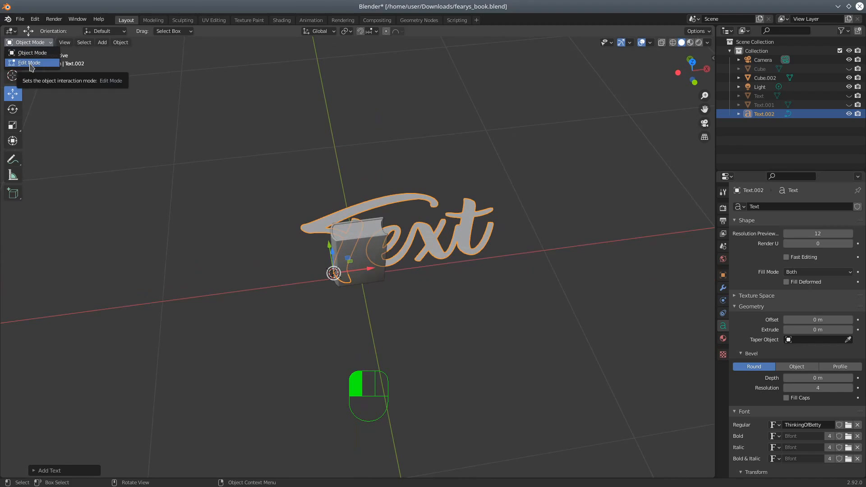
left_click(30, 64)
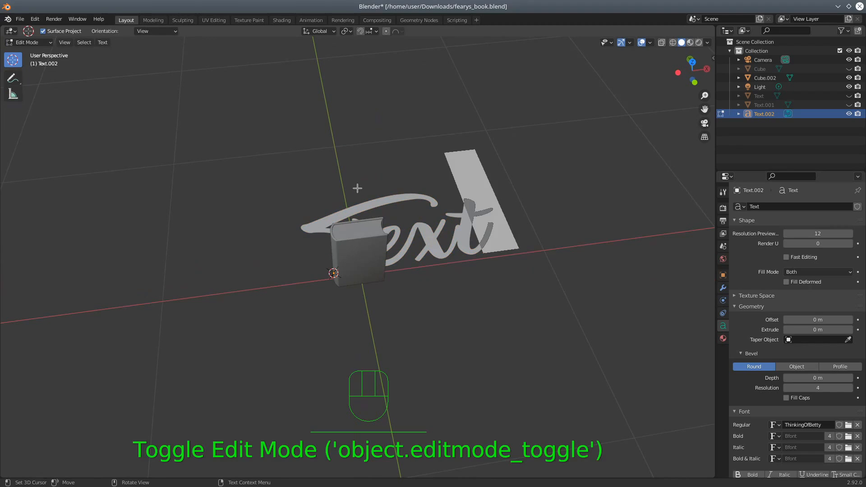
key("BackSpace")
key("BackSpace")
key("BackSpace")
key("BackSpace")
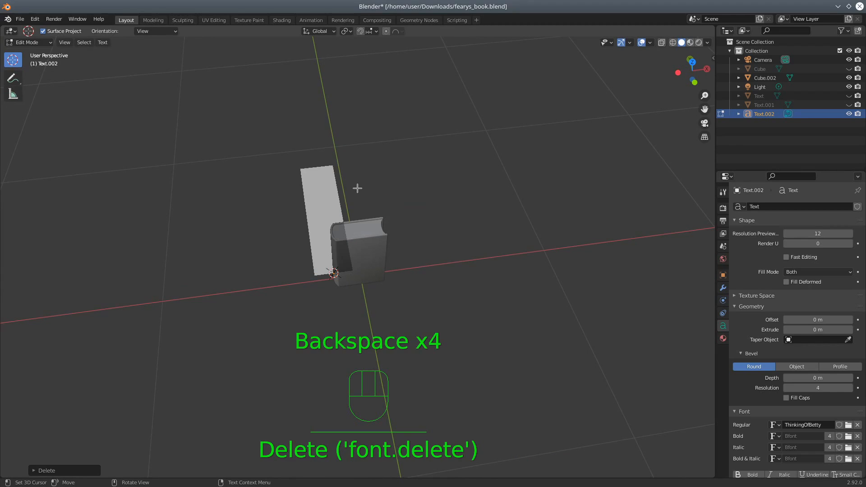
type("Fer")
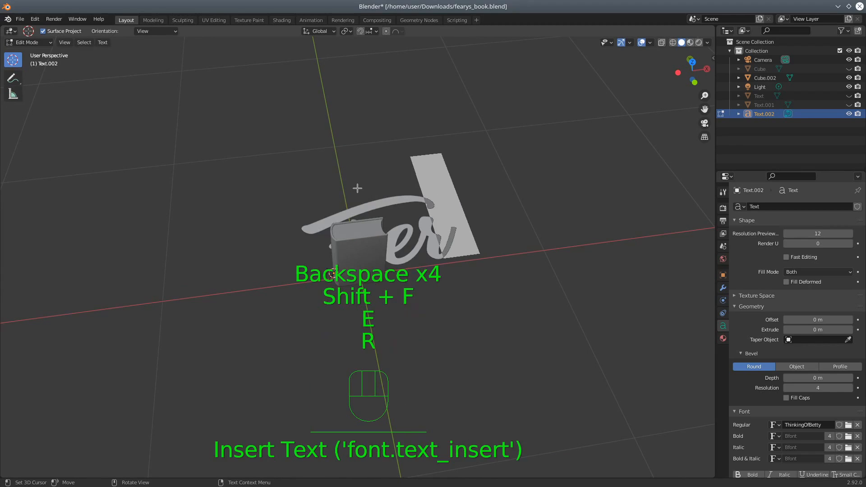
type("less")
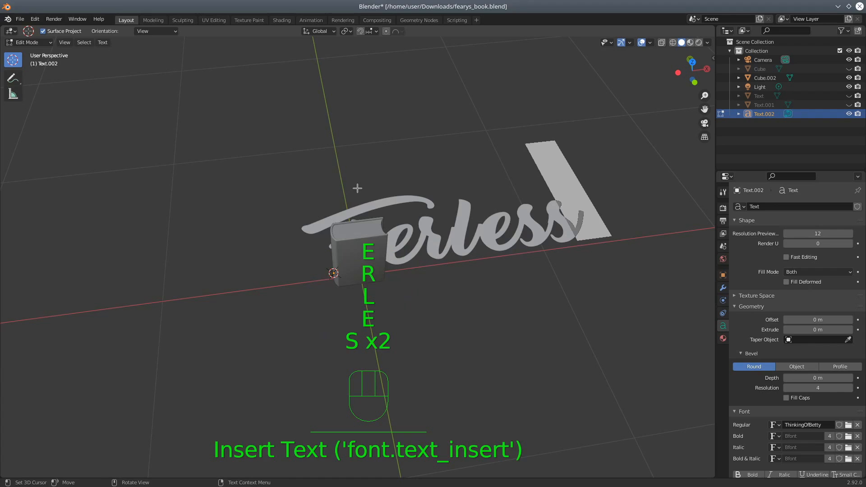
Insert the missing "a" before the "r" so that the title word reads "Fearless"
key("Left")
key("Left")
key("Left")
key("Left")
key("Left")
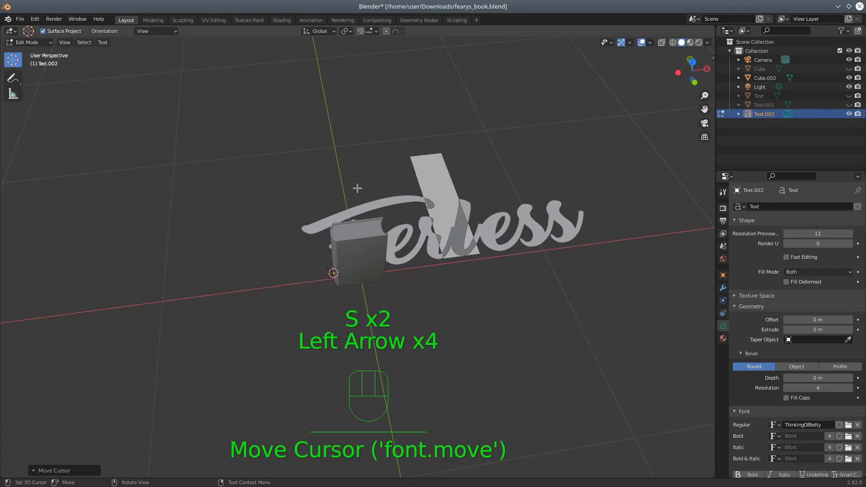
type("s")
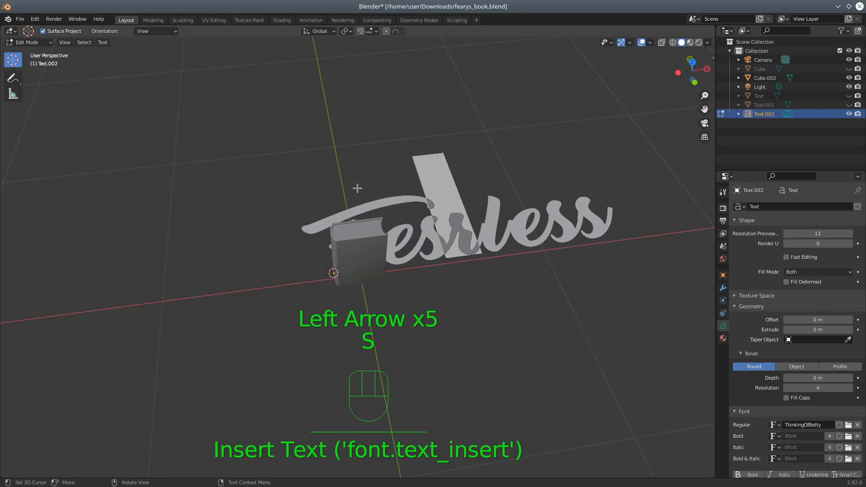
key("BackSpace")
type("a")
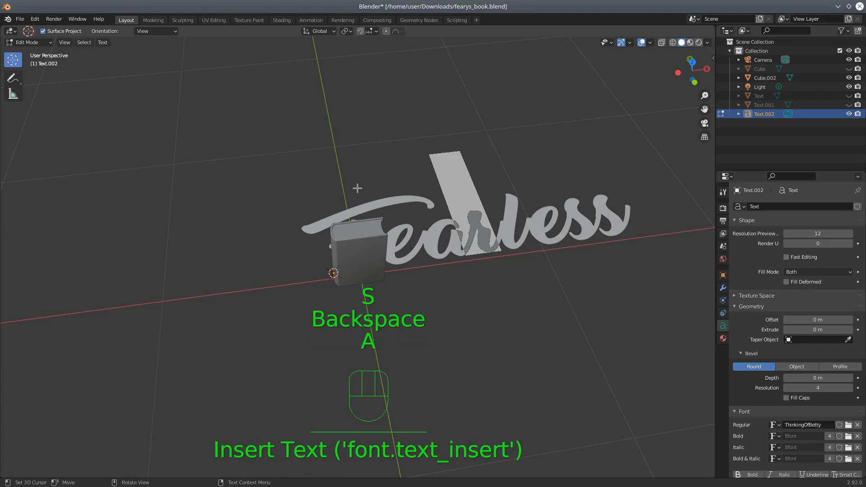
Add the word "Mysteries" on a second line below "Fearless"
key("Right")
key("Right")
key("Right")
key("Right")
key("Right")
key("Right")
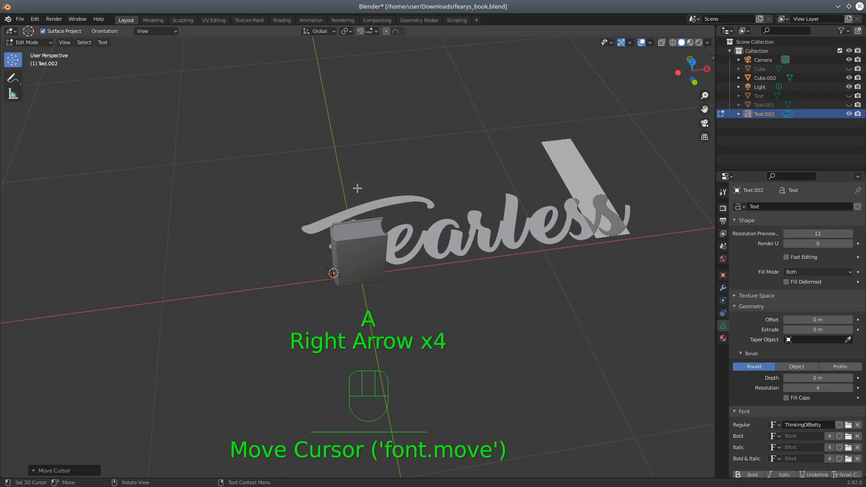
key("shift+Return")
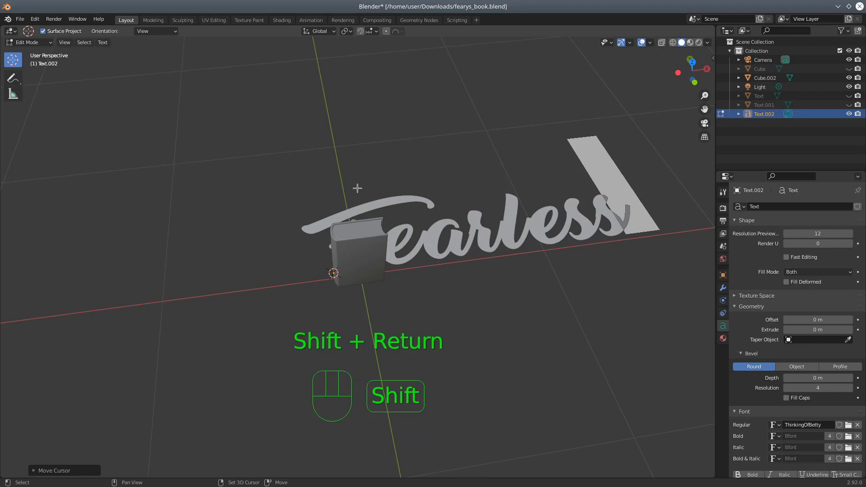
type("M")
key("Left")
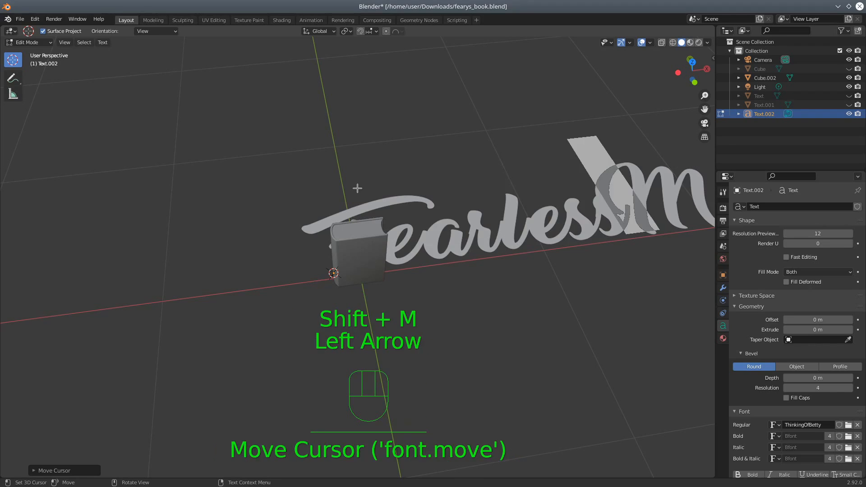
key("Return")
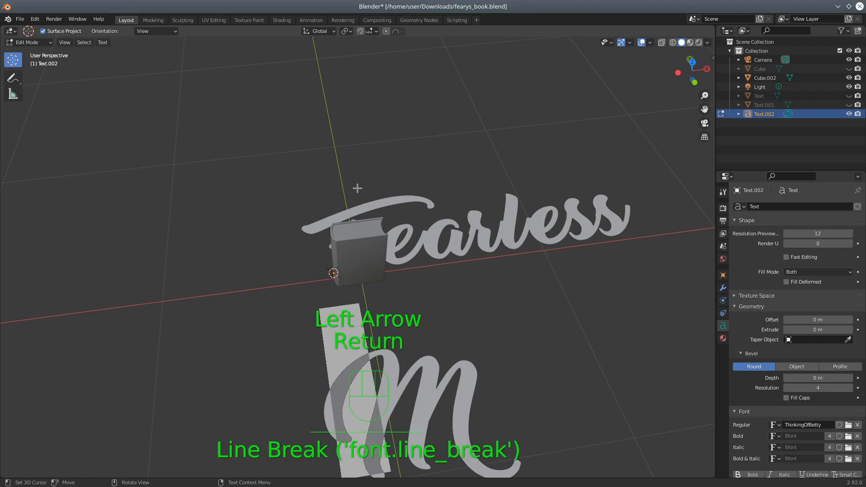
key("Right")
type("ysteri")
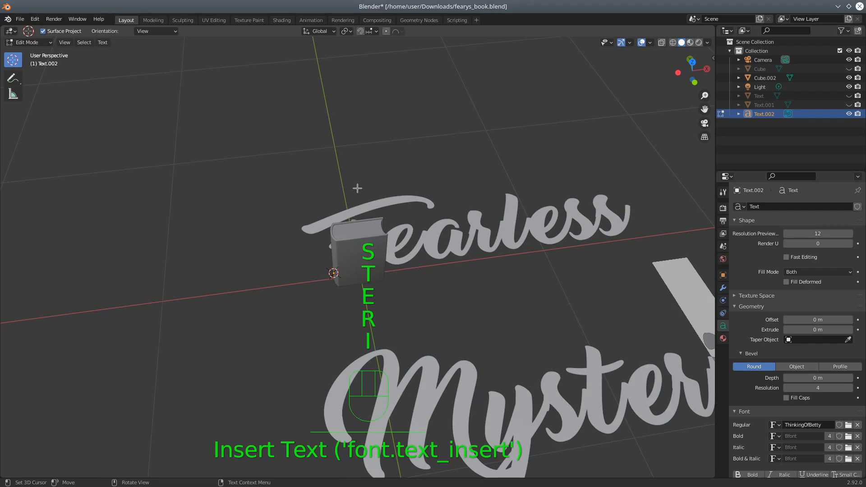
type("es")
Set the text's fill mode to None and return to Object Mode
scroll(538, 253, "down", 3)
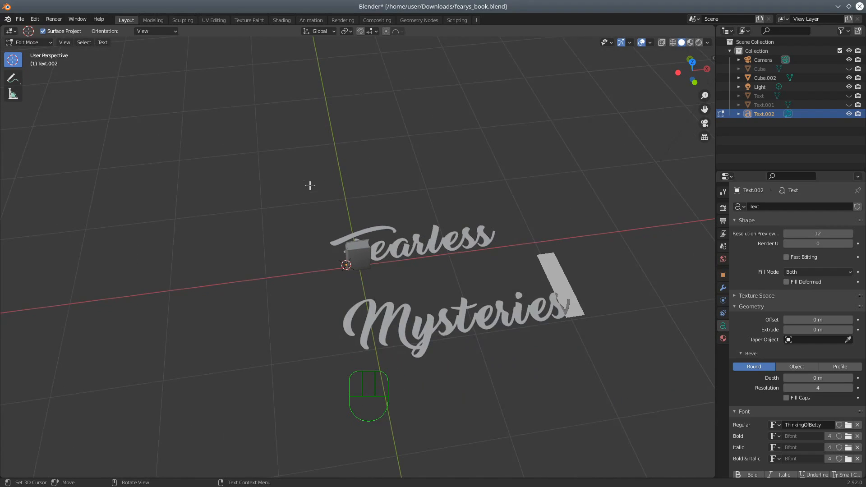
middle_click_drag(474, 285, 447, 266)
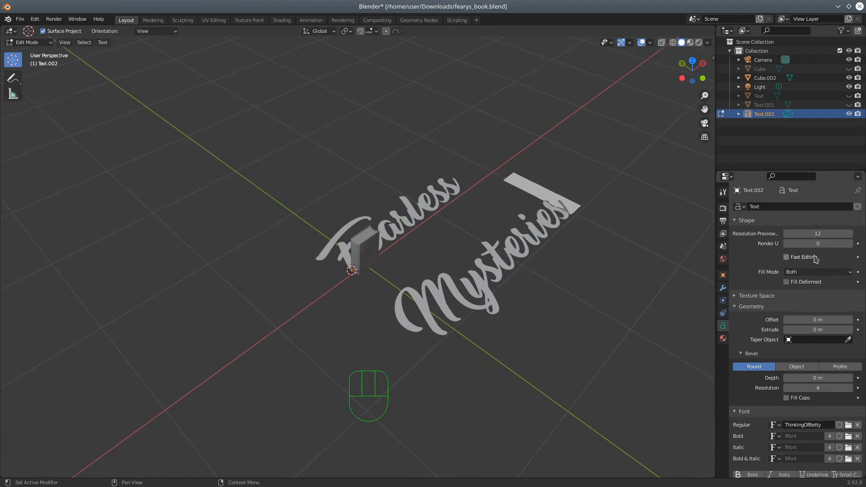
left_click(807, 271)
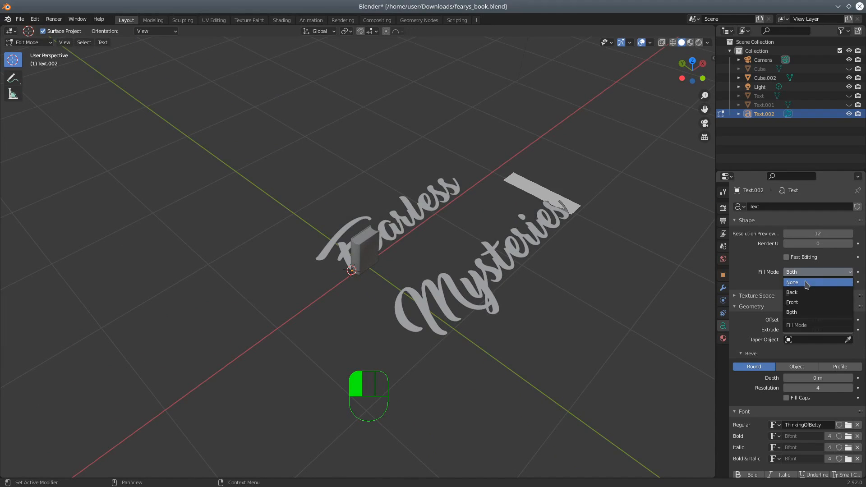
left_click(806, 282)
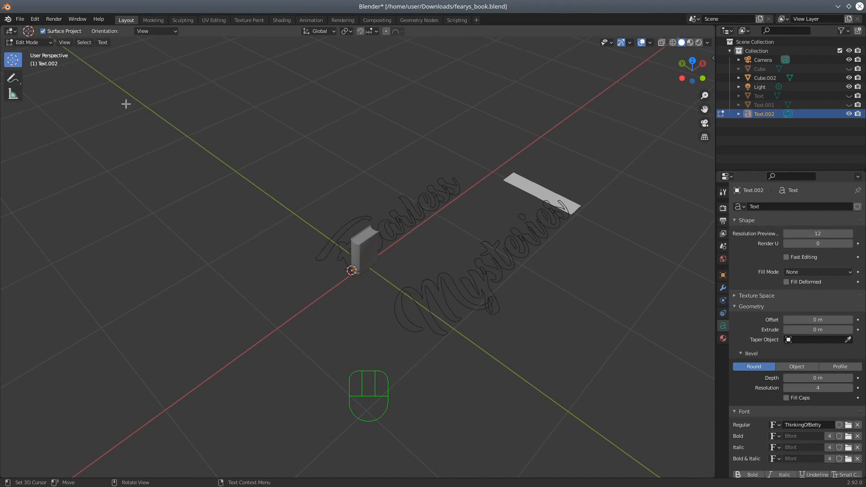
left_click(33, 46)
left_click(22, 42)
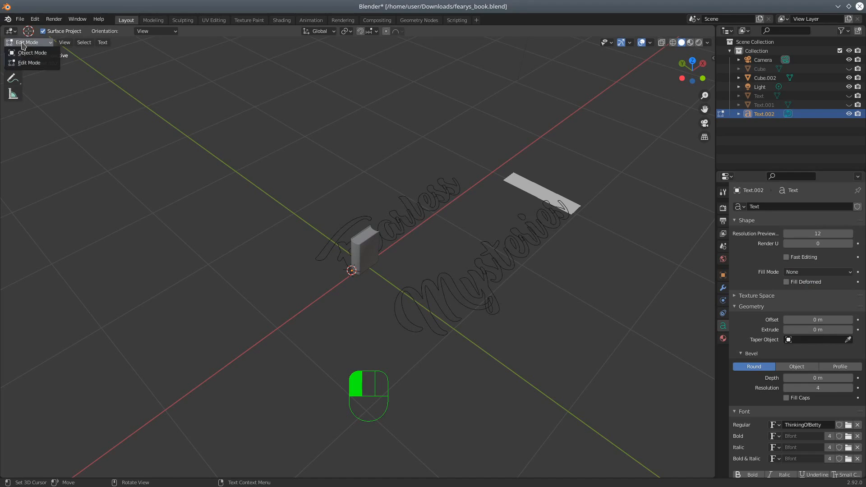
left_click(28, 52)
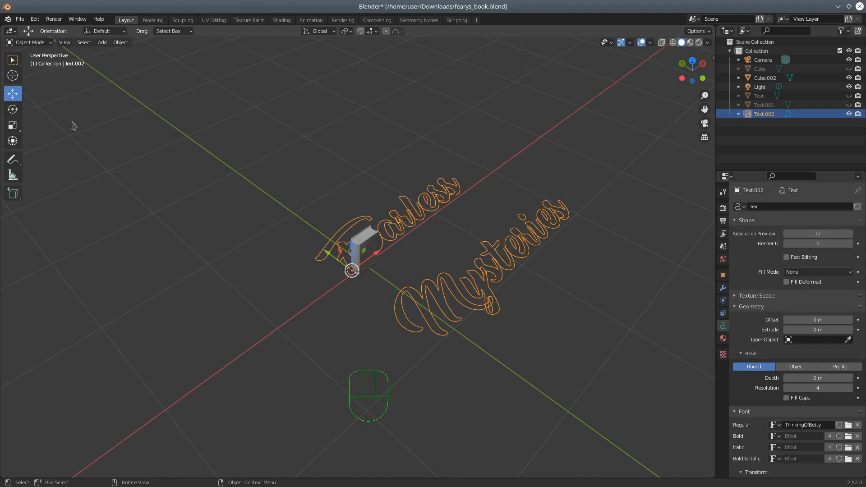
Rotate the title text 90 degrees about the global X axis to stand it upright
middle_click_drag(175, 194, 216, 170)
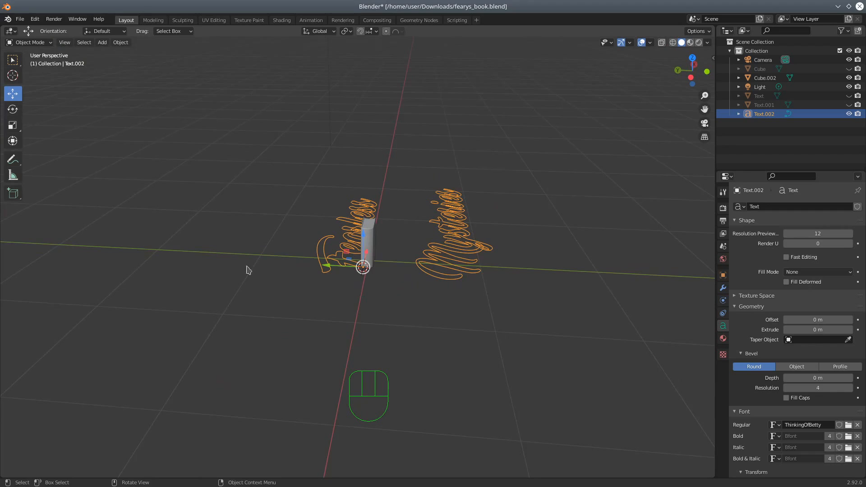
middle_click_drag(302, 299, 307, 294)
middle_click_drag(405, 255, 389, 264)
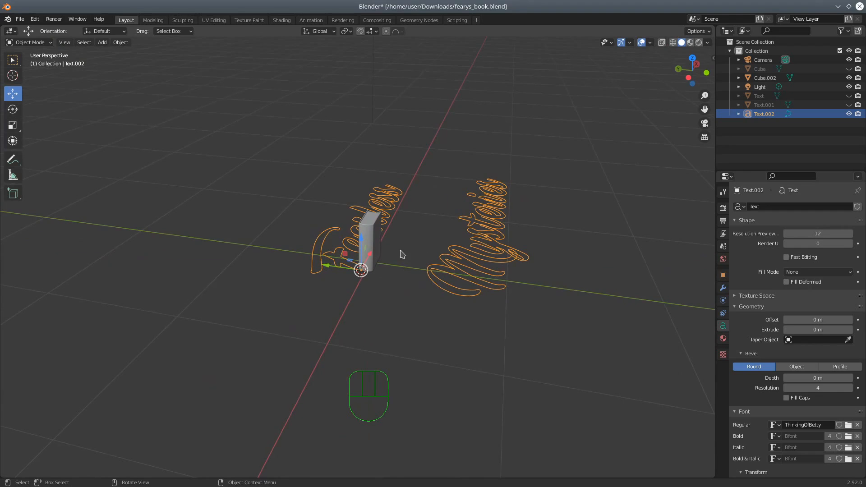
type("rx")
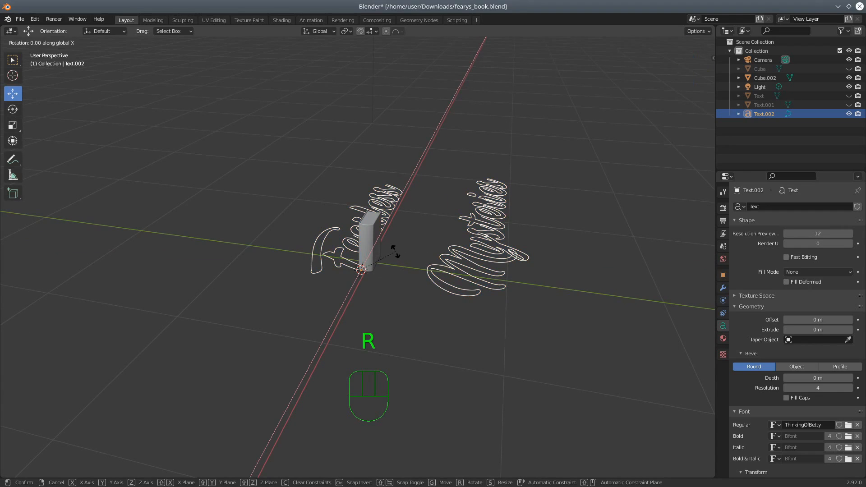
type("90")
key("Return")
middle_click_drag(395, 252, 374, 270)
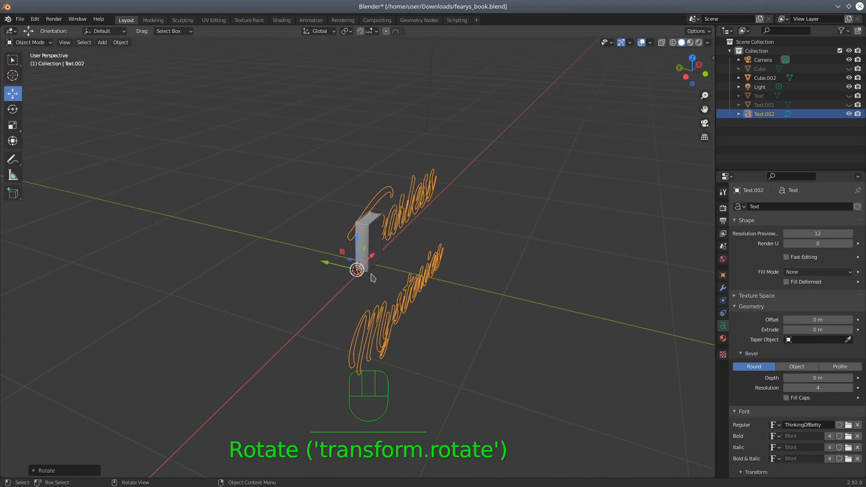
left_click(356, 273)
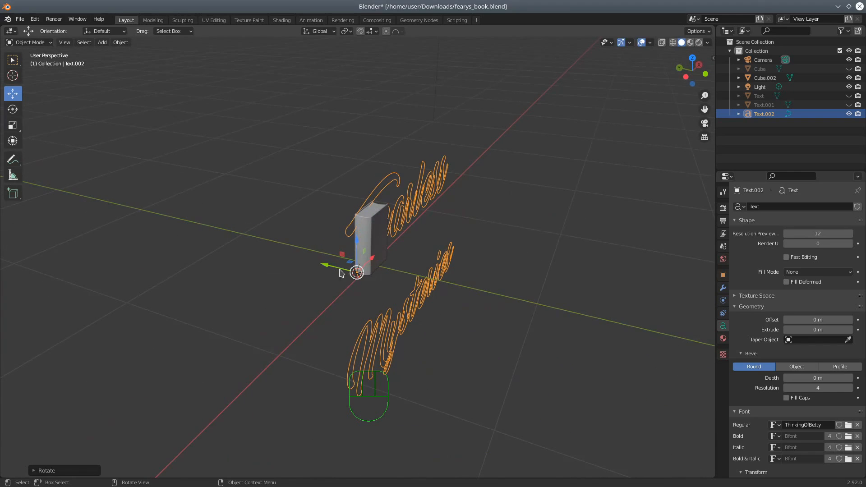
Move the title text along the Y axis in front of the book and scale it down to roughly the book's width
left_click_drag(325, 265, 376, 276)
mouse_move(522, 309)
middle_mouse_down()
mouse_move(473, 299)
mouse_move(516, 304)
middle_mouse_up()
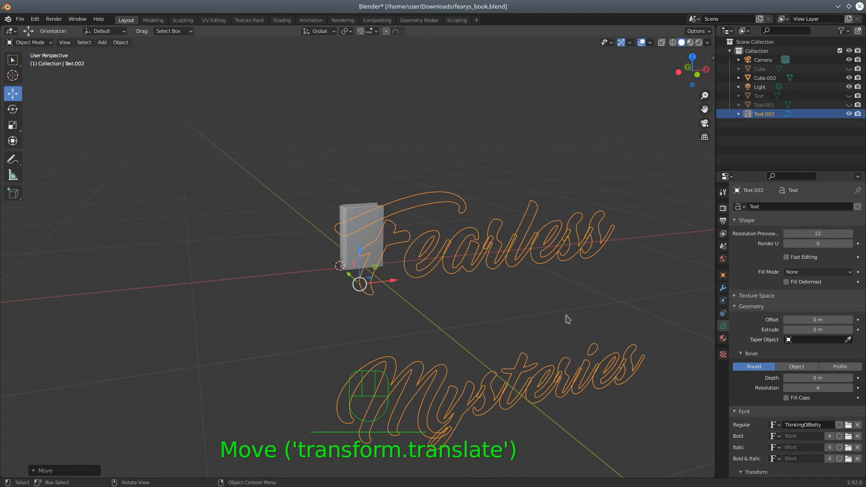
key("s")
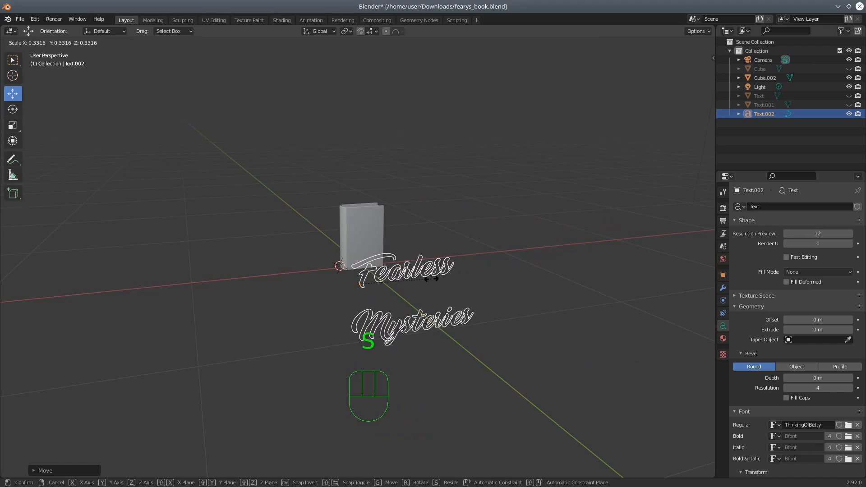
left_click(445, 303)
middle_click_drag(445, 304, 487, 334)
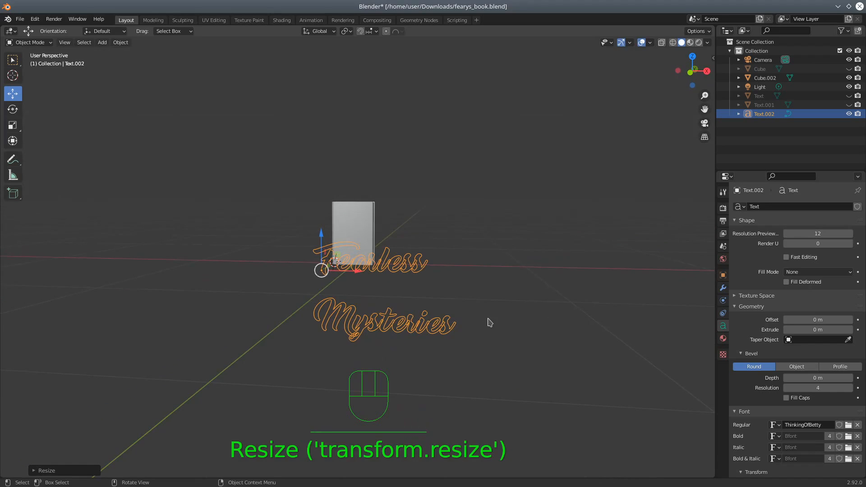
key("s")
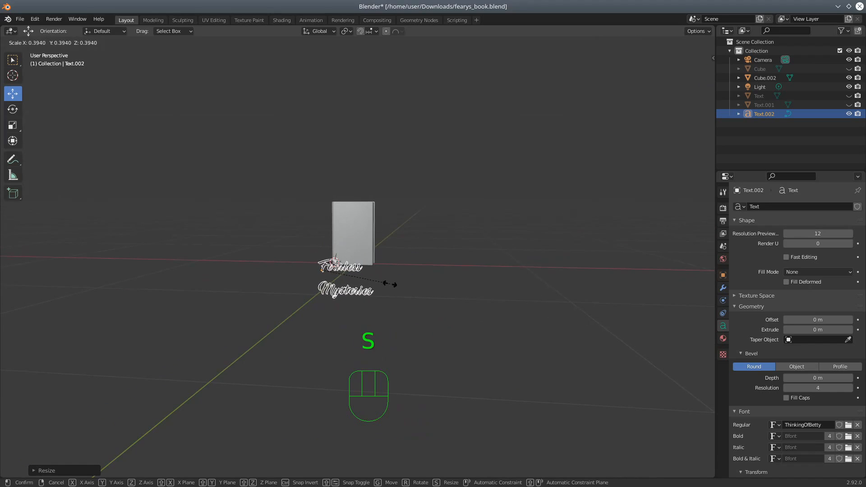
left_click(390, 287)
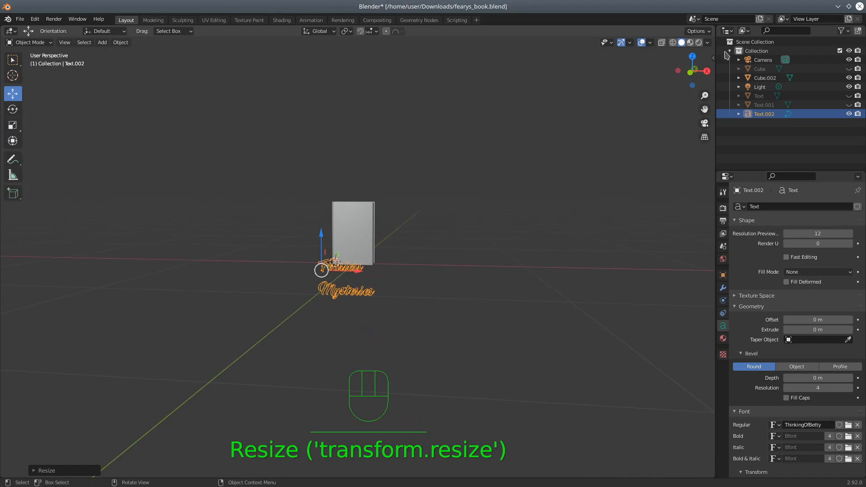
In front view, raise the title along Z onto the cover and scale it down until both words fit within the cover
left_click(695, 68)
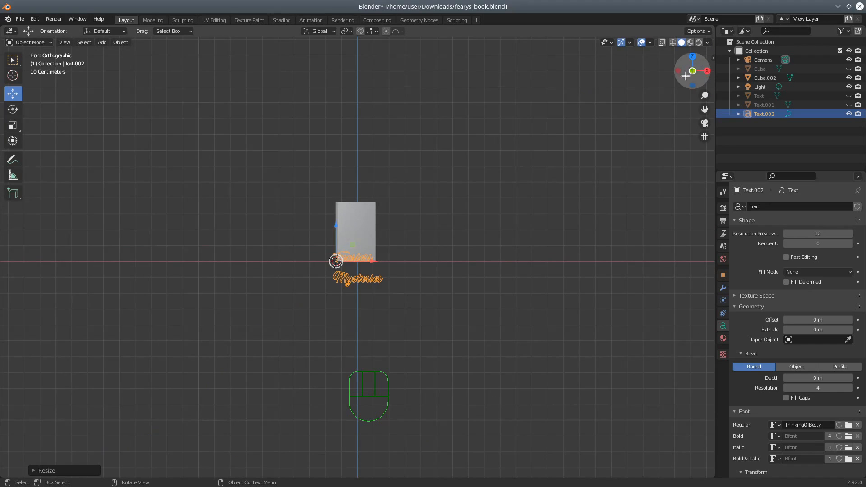
scroll(341, 366, "up", 8)
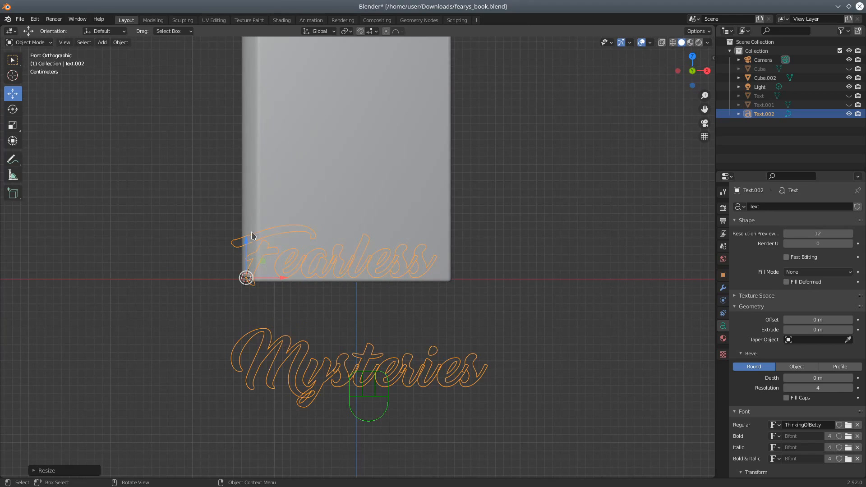
left_click_drag(248, 242, 247, 82)
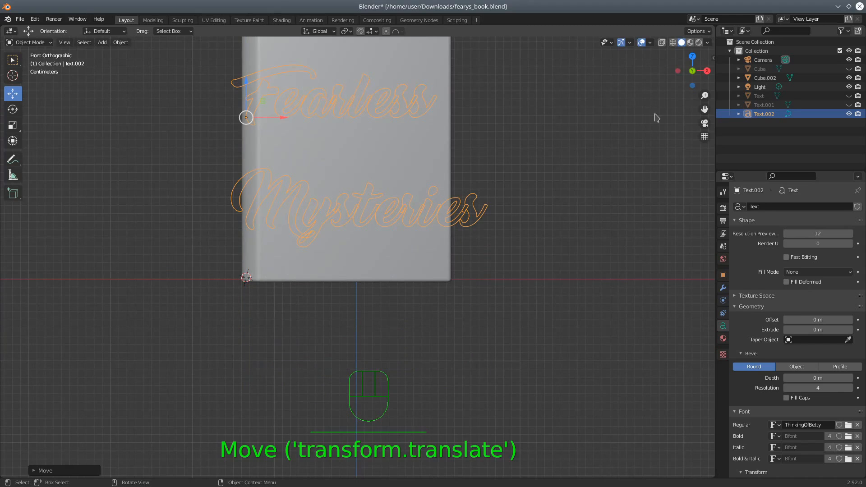
key("s")
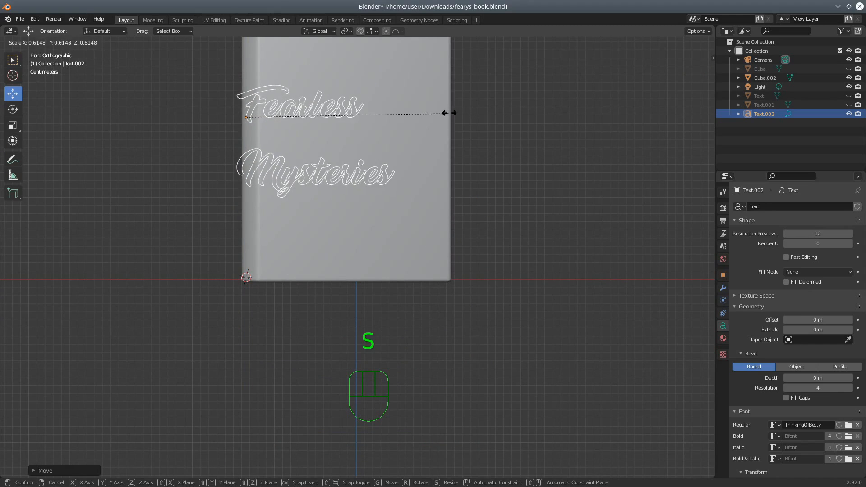
left_click(453, 112)
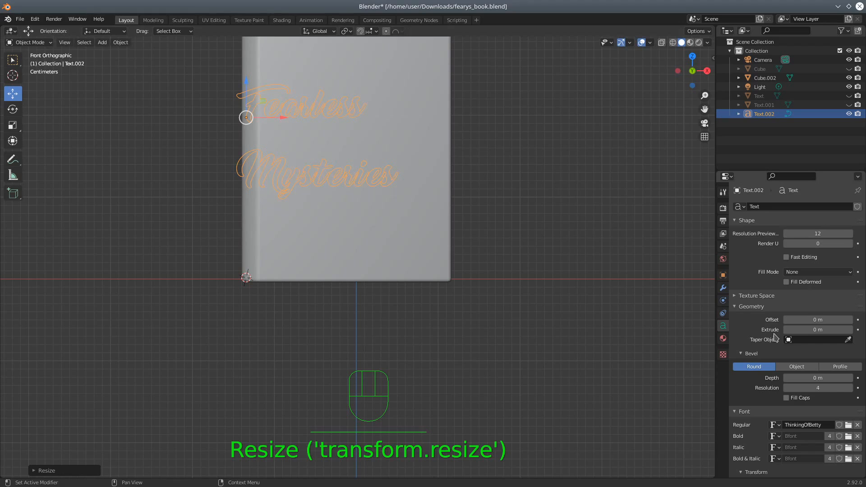
Set the title text's horizontal alignment to Center and its line spacing to 0.600
scroll(762, 399, "down", 8)
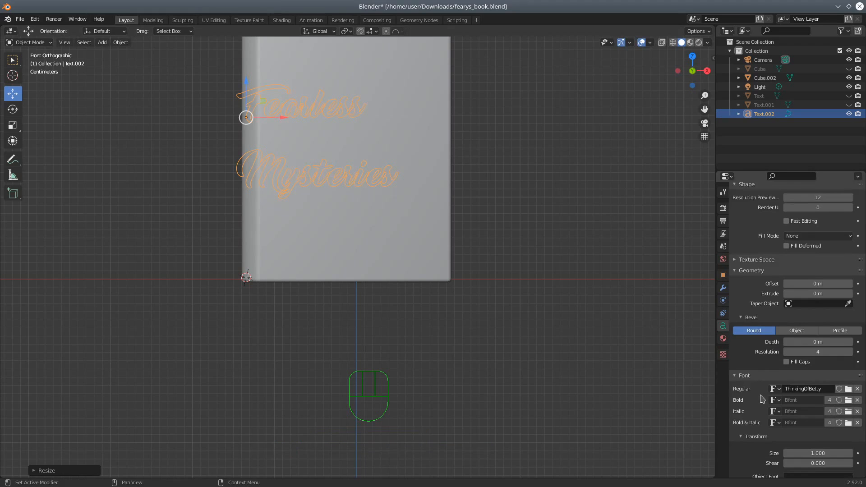
scroll(758, 397, "down", 3)
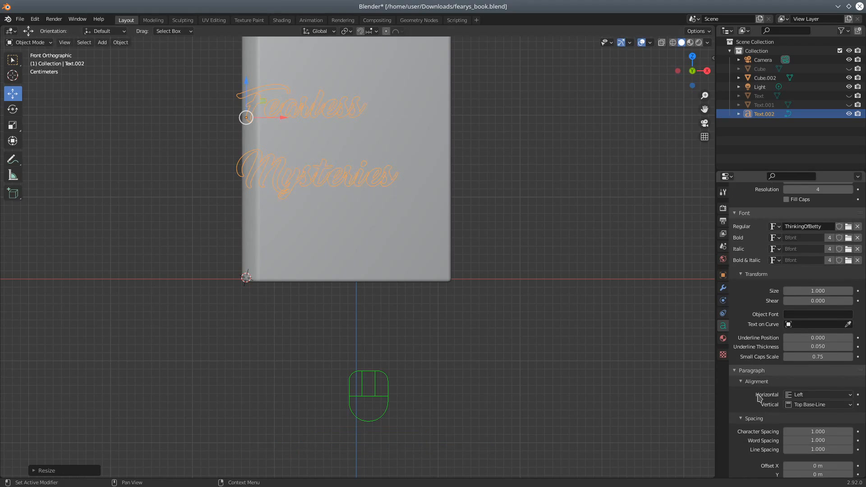
left_click(799, 395)
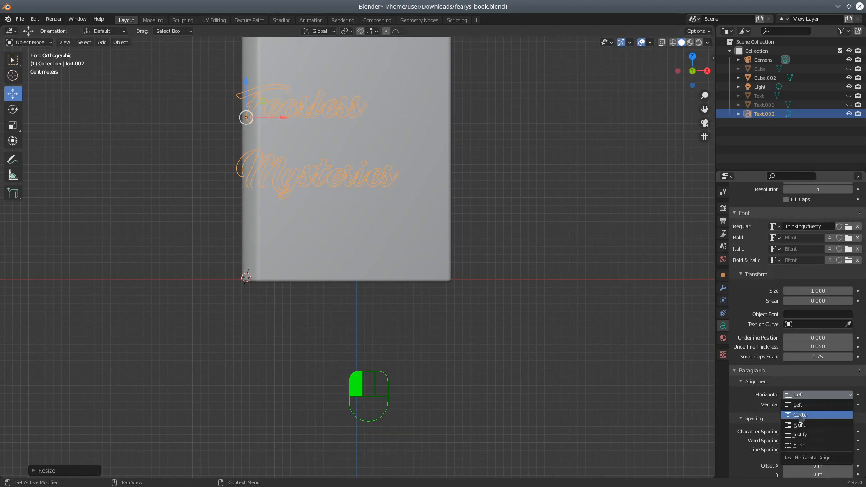
left_click(800, 415)
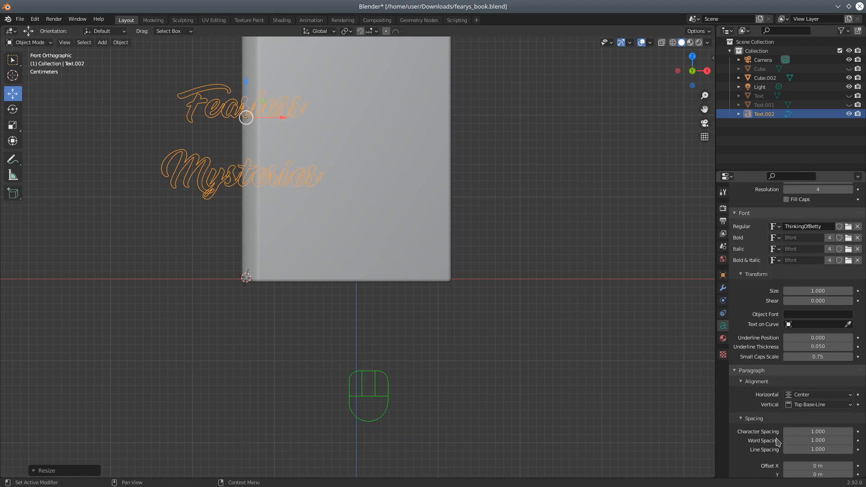
mouse_move(807, 449)
left_mouse_down()
mouse_move(775, 449)
mouse_move(821, 449)
left_mouse_up()
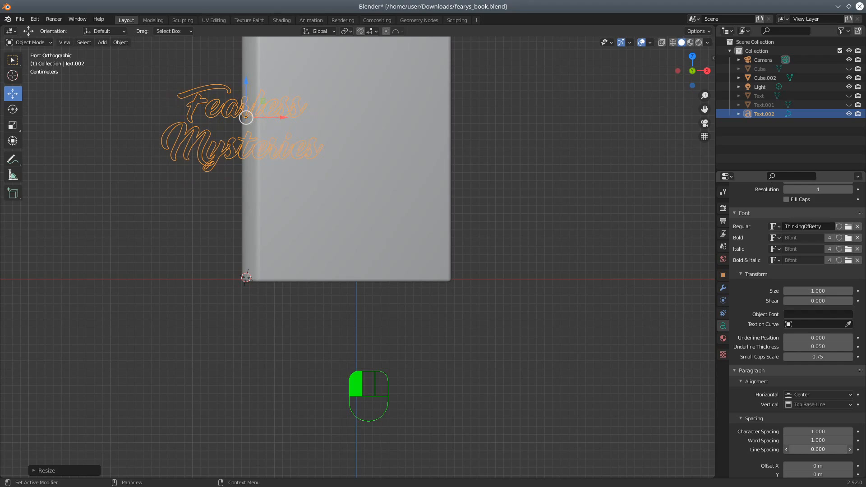
left_click_drag(822, 449, 822, 449)
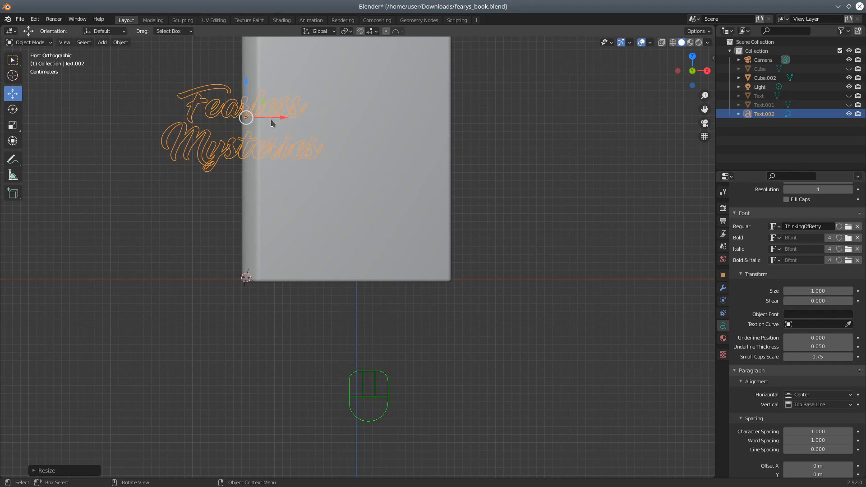
Centre the title across the upper half of the front cover and fine-tune its size and height to leave even margins
left_click_drag(279, 119, 390, 130)
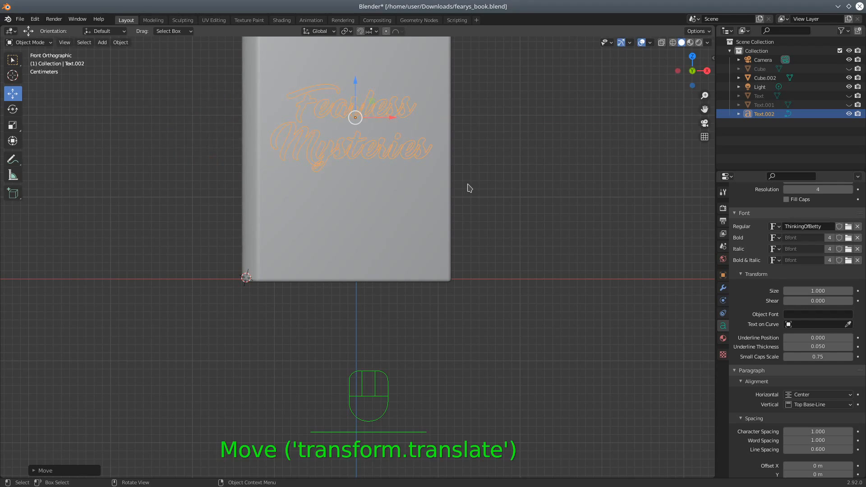
key("s")
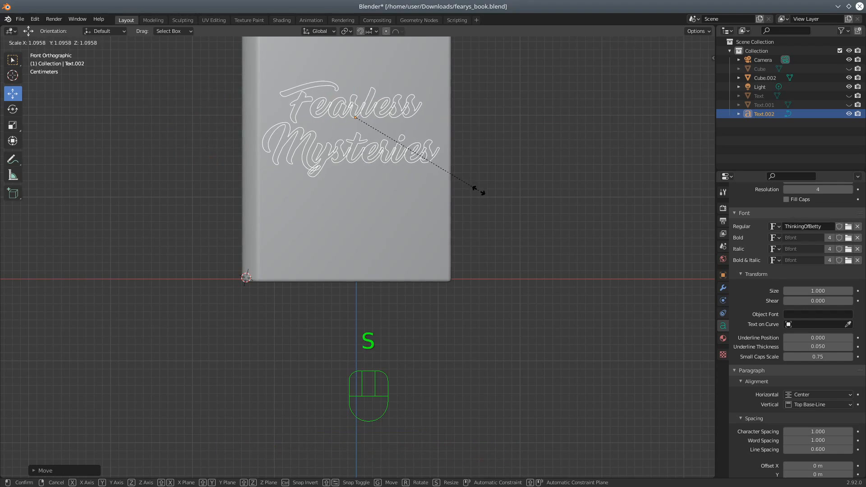
left_click(481, 192)
left_click_drag(356, 81, 356, 66)
left_click_drag(397, 104, 398, 103)
key("s")
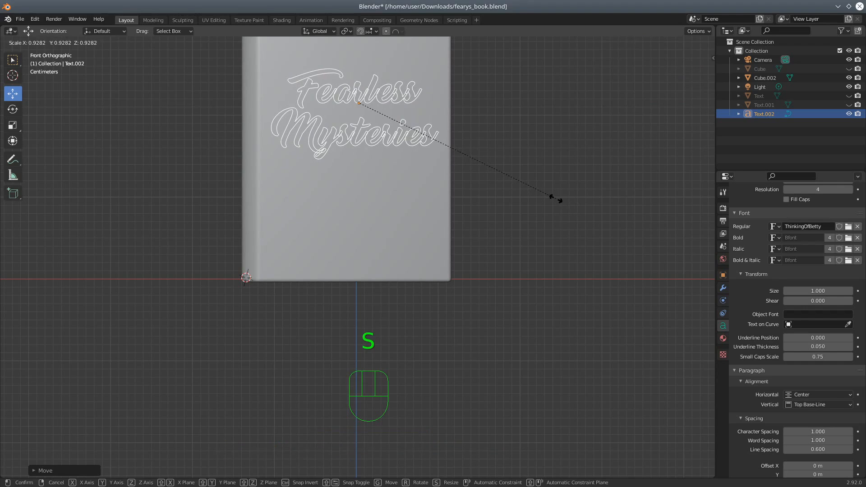
left_click(556, 200)
left_click_drag(359, 70, 359, 65)
left_click(359, 66)
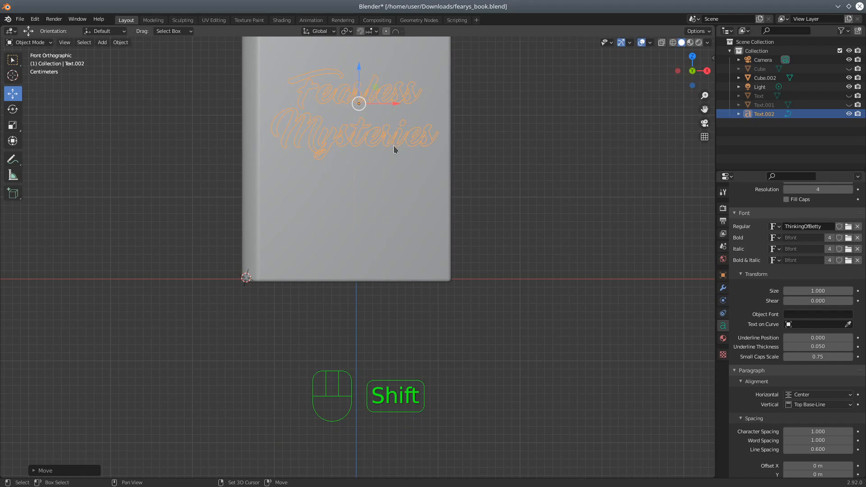
Duplicate the title text and place the copy beside the book, on the spine side
key("shift+d")
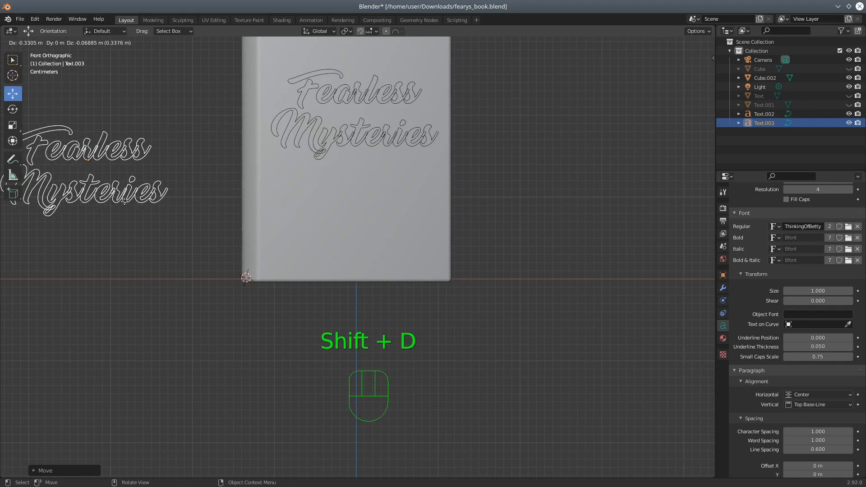
left_click(123, 201)
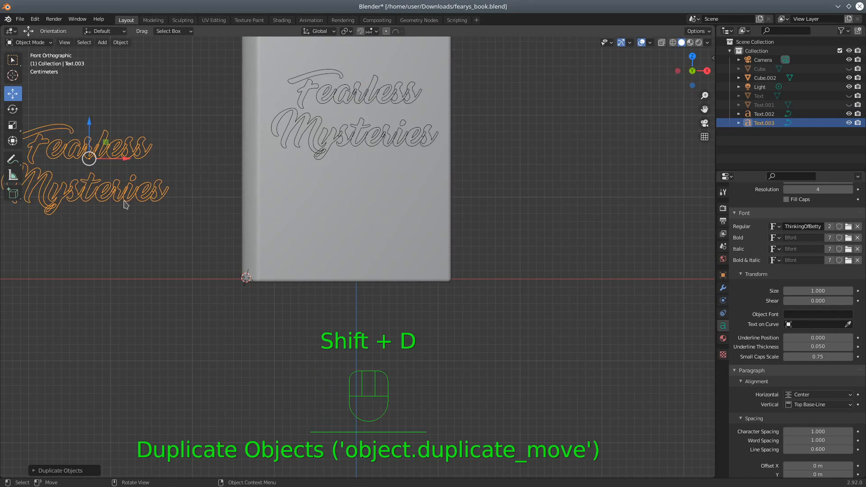
Move the original title along Y close to the front cover and raise it higher on the cover
left_click(357, 135)
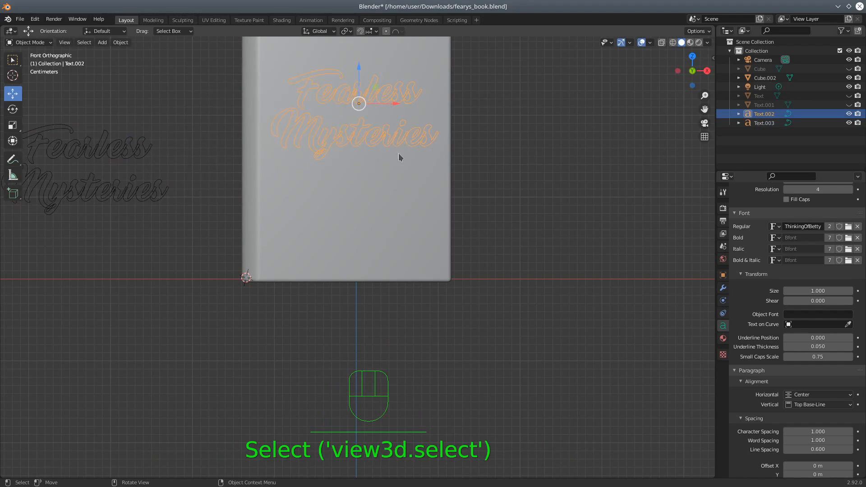
left_click(379, 194, "shift")
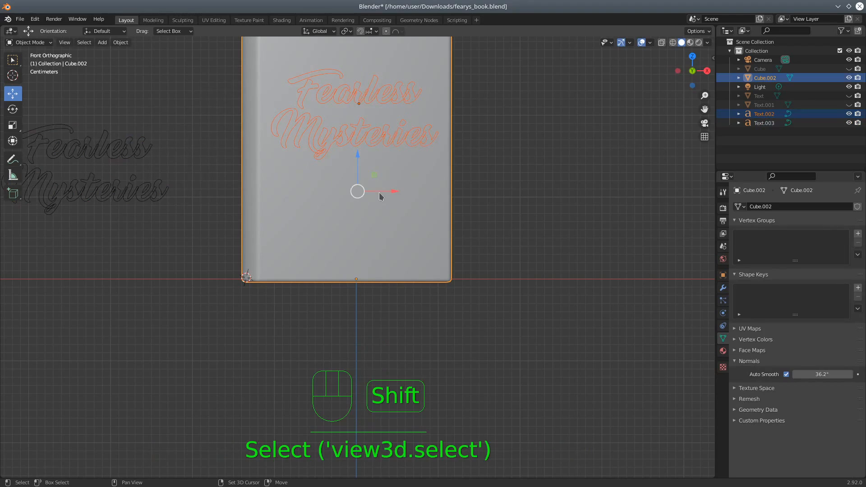
middle_click_drag(342, 157, 427, 187)
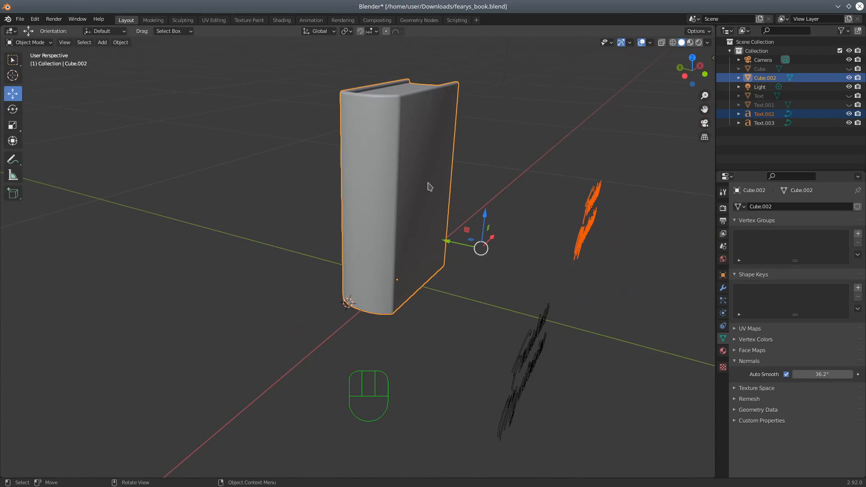
left_click(583, 239)
left_click_drag(561, 209, 414, 172)
middle_click_drag(564, 253, 493, 234)
left_click_drag(358, 129, 350, 90)
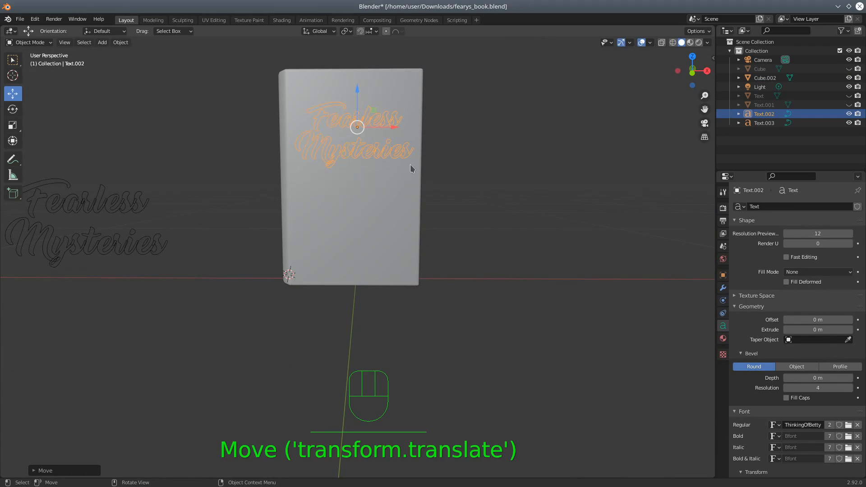
middle_click_drag(272, 141, 393, 87)
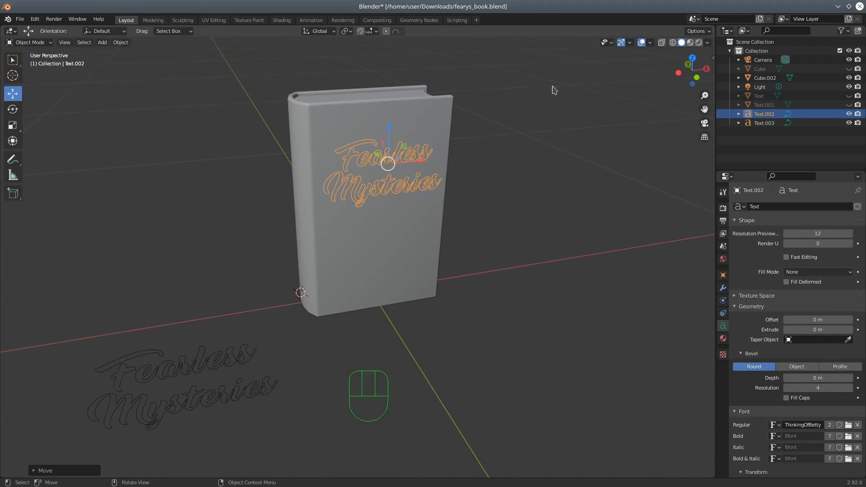
In front view, add the book to the selection as the active object and enter Edit Mode
left_click(696, 78)
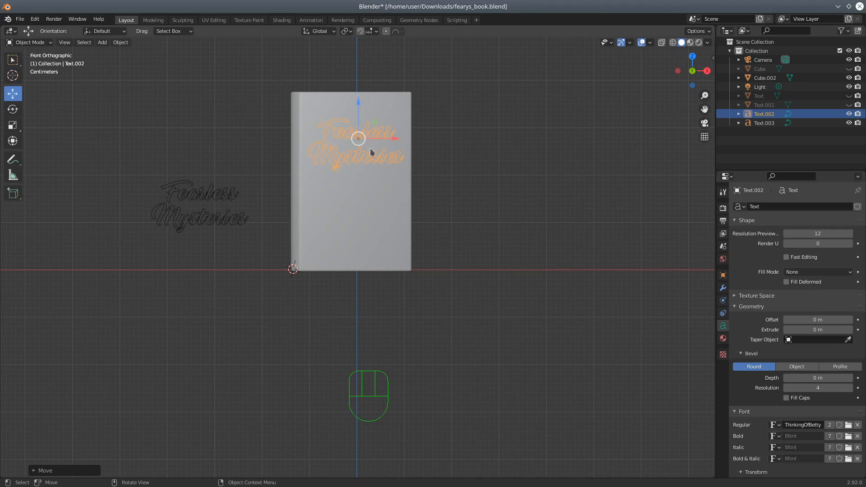
key("shift")
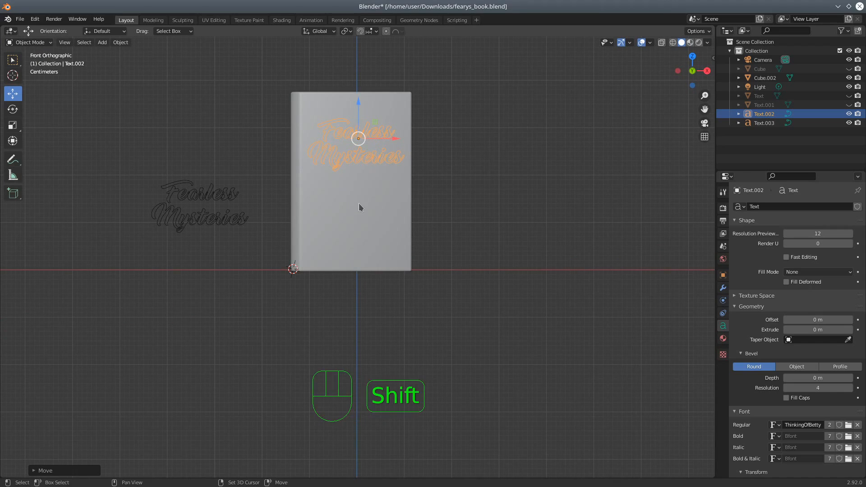
left_click(358, 202, "shift")
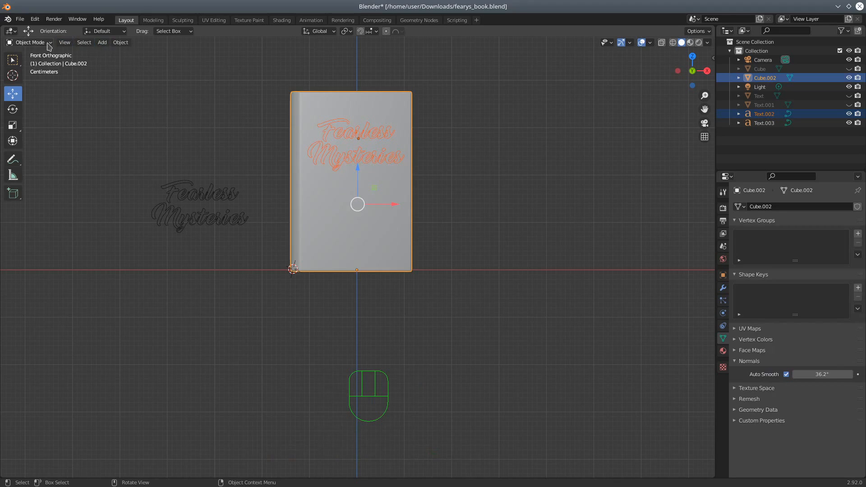
left_click(29, 42)
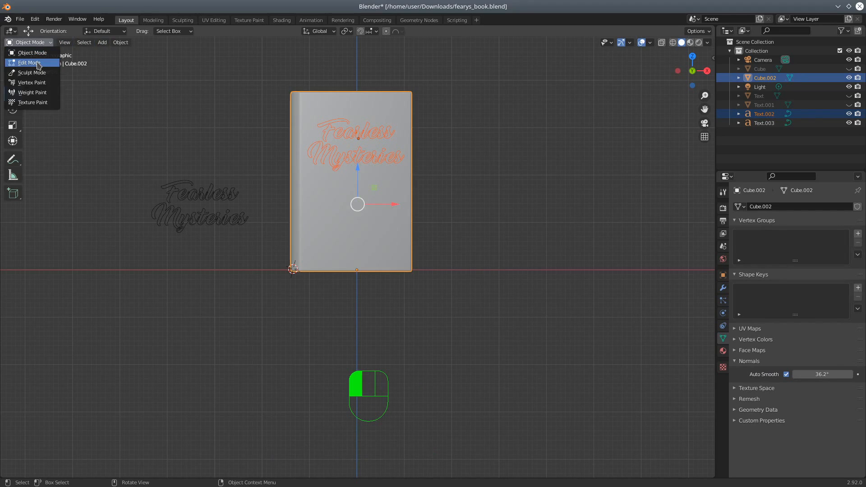
left_click(38, 64)
Cut the title's outline into the book mesh with Knife Project and return to Object Mode
left_click(149, 43)
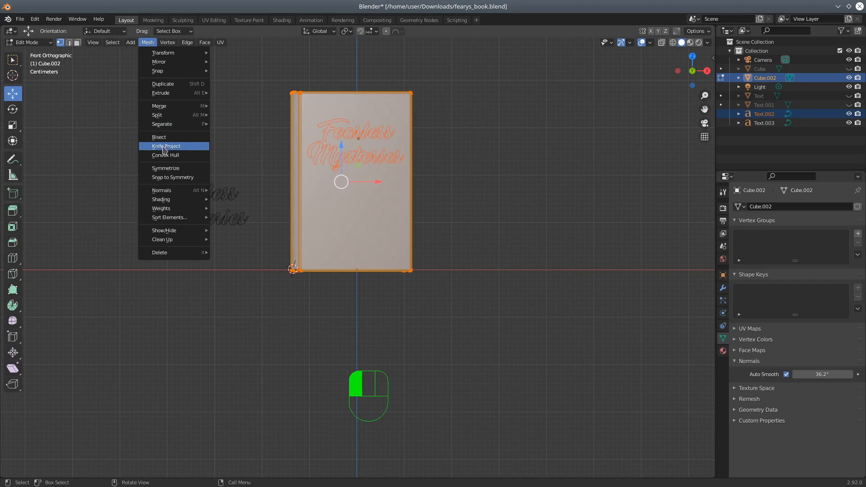
left_click(188, 151)
middle_click_drag(298, 194, 397, 247)
scroll(397, 247, "up", 4)
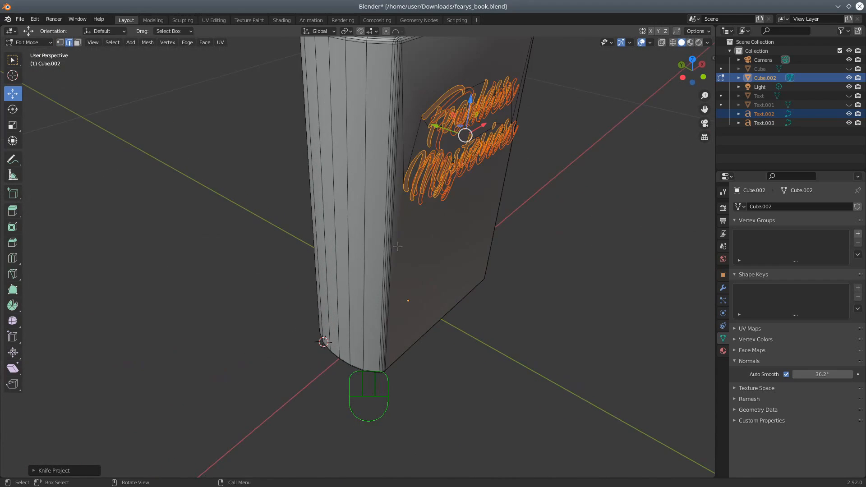
middle_click_drag(383, 212, 407, 197)
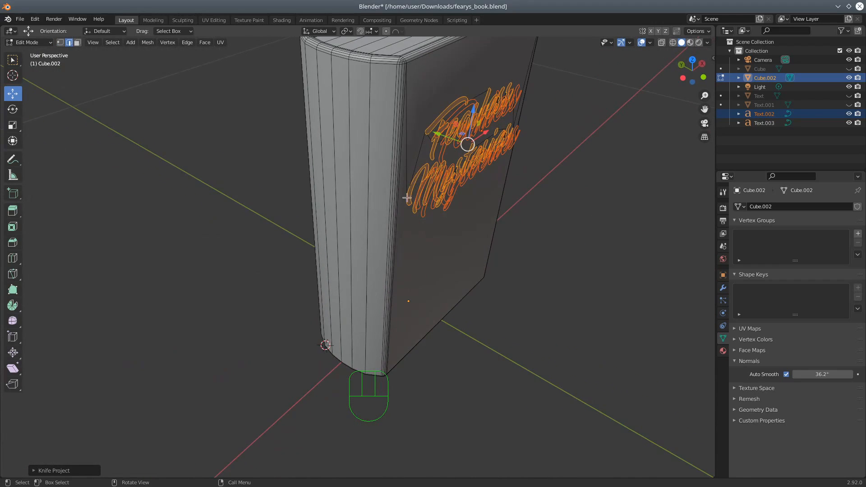
left_click(27, 43)
left_click(32, 53)
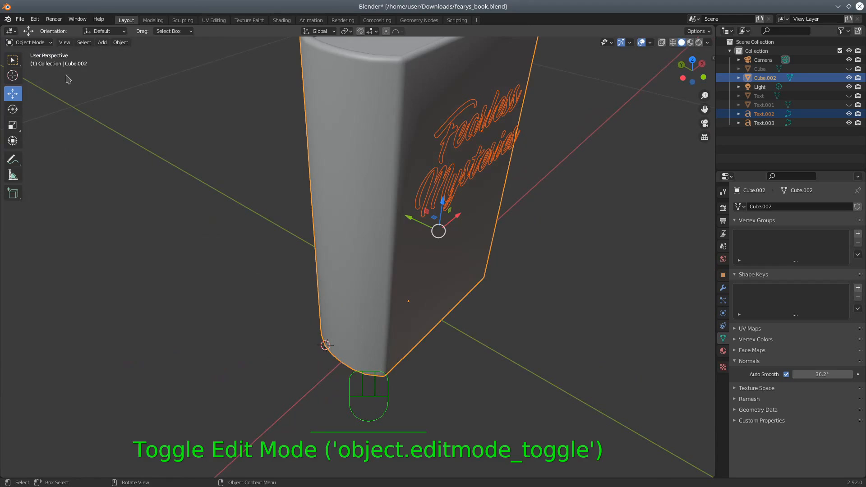
Select the title text object in front of the book's cover and hide it
left_click(467, 171)
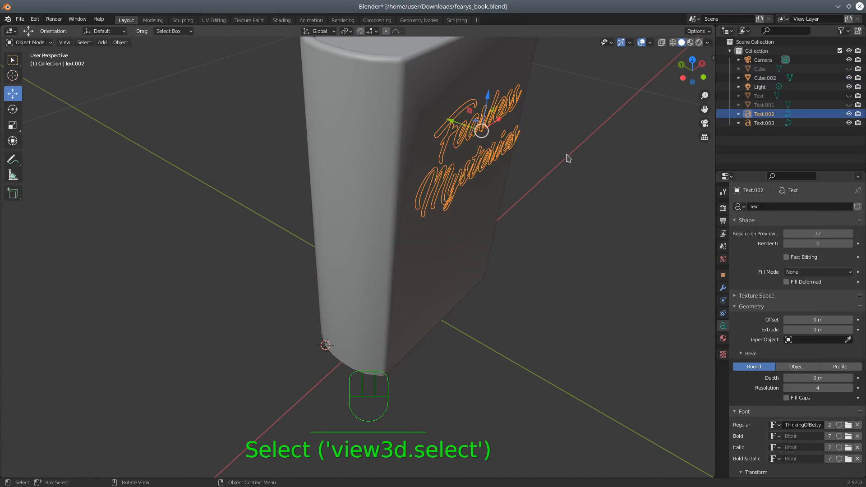
scroll(568, 159, "down", 4)
middle_click_drag(563, 179, 538, 176)
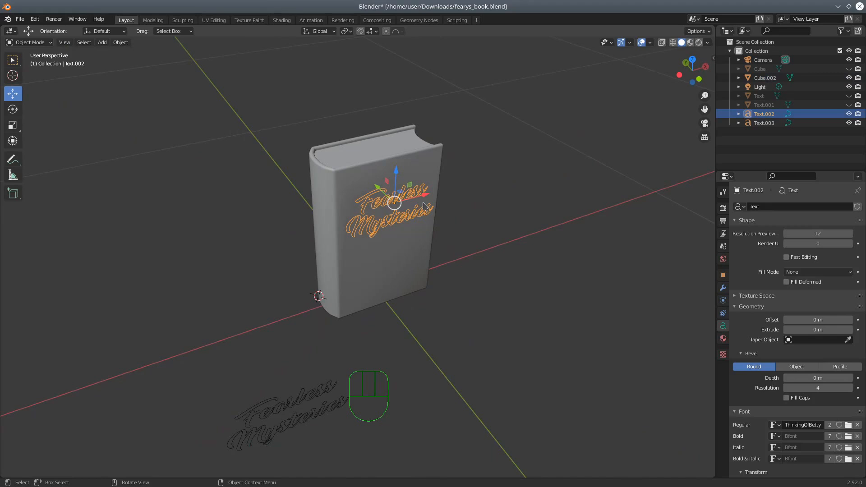
key("h")
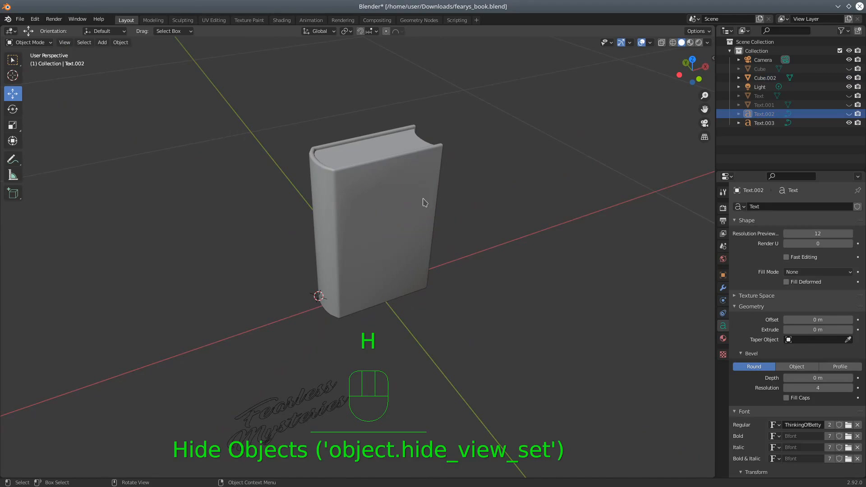
Select the book and enter Edit Mode on its mesh
left_click(389, 195)
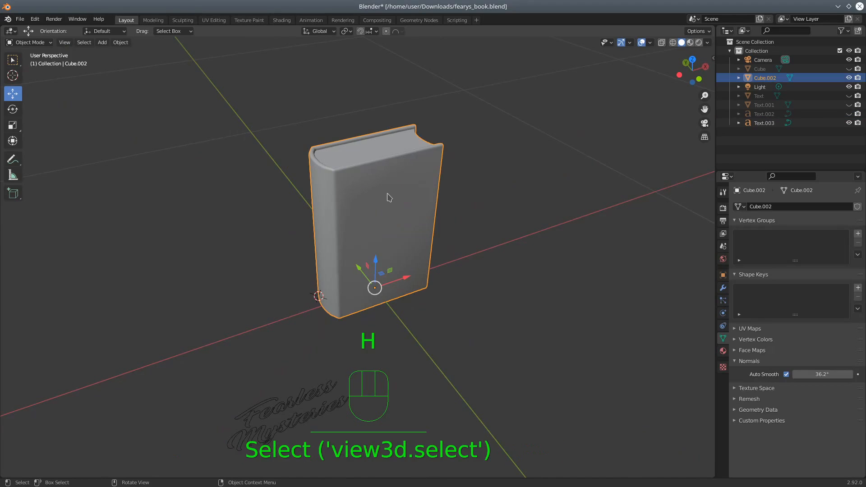
left_click(30, 42)
left_click(28, 61)
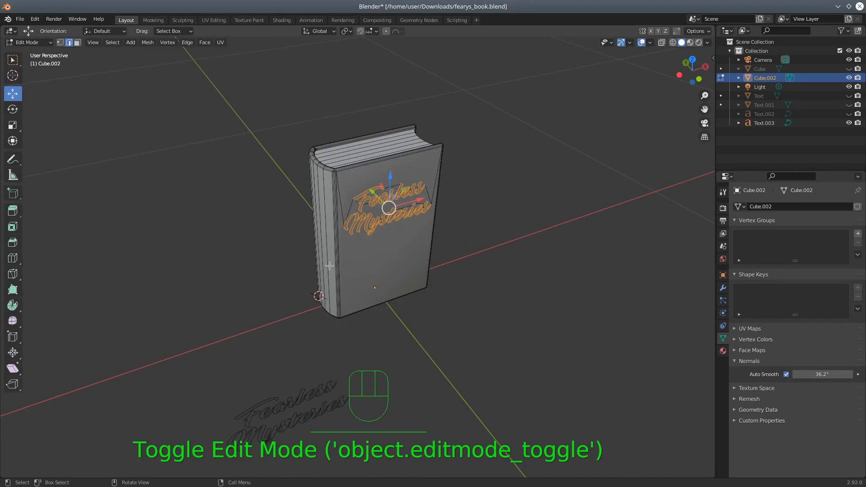
Examine the projected title faces on the cover for small areas left unselected where letters overlap
scroll(328, 264, "up", 3)
scroll(320, 228, "up", 2)
scroll(319, 225, "down", 2)
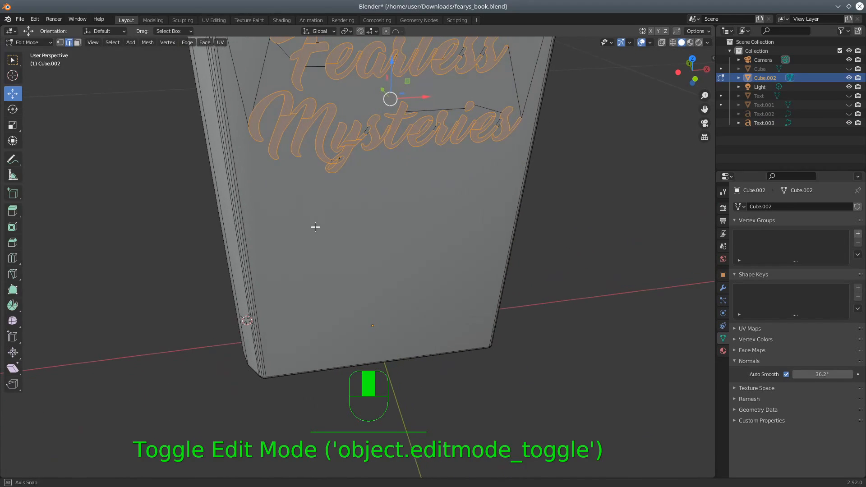
middle_click_drag(386, 204, 396, 207)
middle_click_drag(379, 164, 383, 238, "shift")
scroll(377, 265, "up", 6)
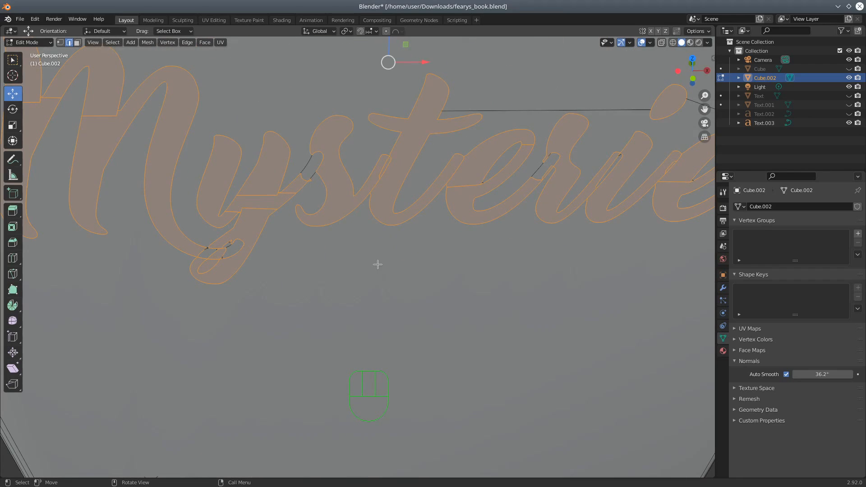
scroll(377, 264, "down", 2)
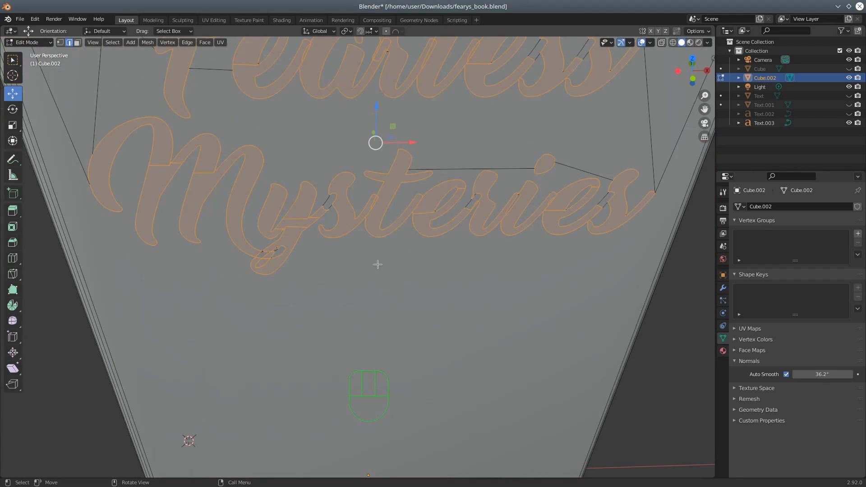
scroll(368, 232, "down", 2)
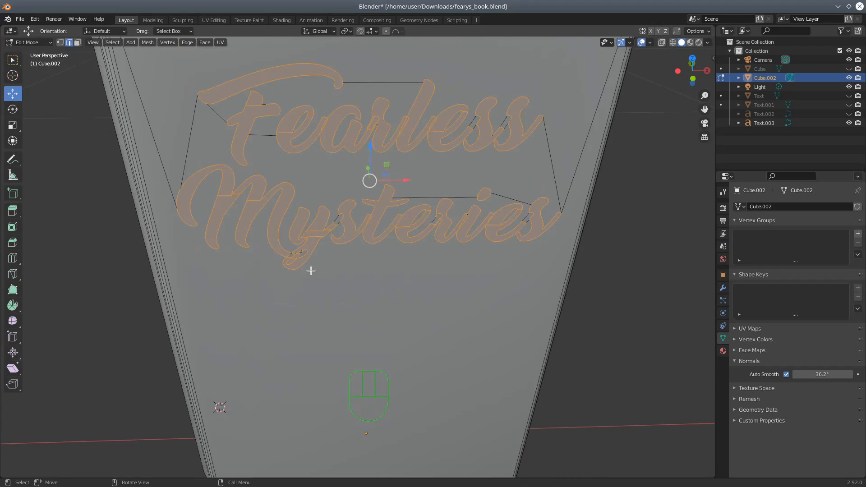
scroll(310, 271, "up", 4)
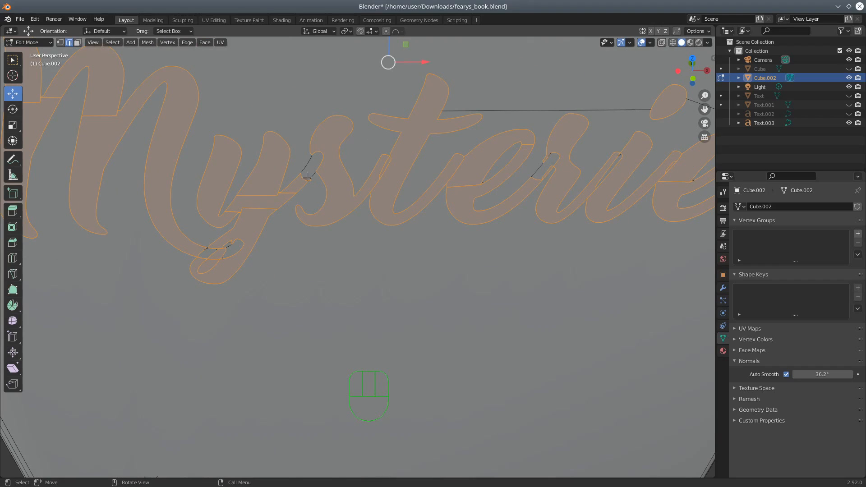
Switch to face selection and add the missed overlap faces around the y, s and r of "Mysteries" to the selection
left_click(77, 42)
left_click(311, 168, "shift")
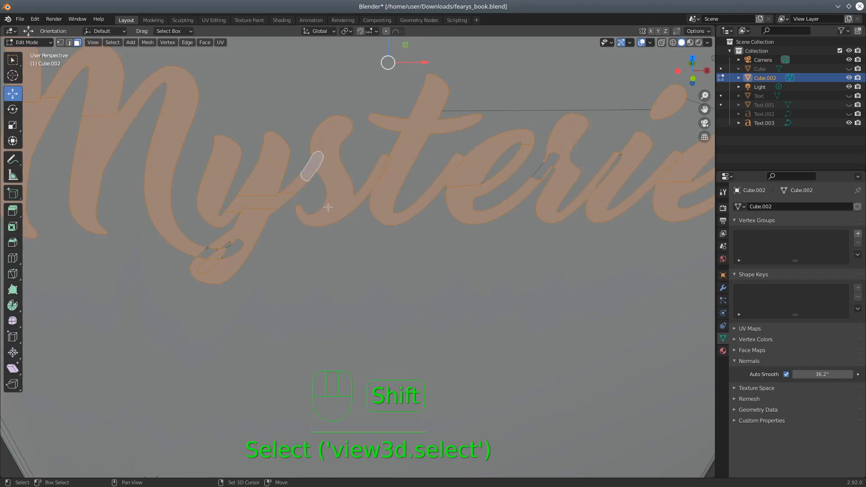
left_click(543, 169)
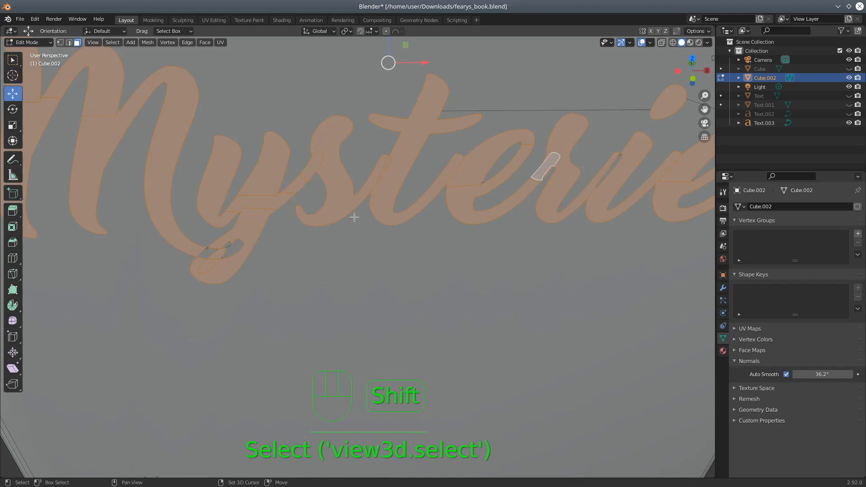
left_click(208, 253, "shift")
left_click(228, 245, "shift")
Add the remaining tiny faces in the loop of the y's tail and keep the tail face itself selected
scroll(212, 291, "up", 5)
scroll(212, 286, "down", 4)
mouse_move(207, 257)
middle_mouse_down("shift")
mouse_move(386, 284)
mouse_move(272, 240)
mouse_move(263, 225)
middle_mouse_up("shift")
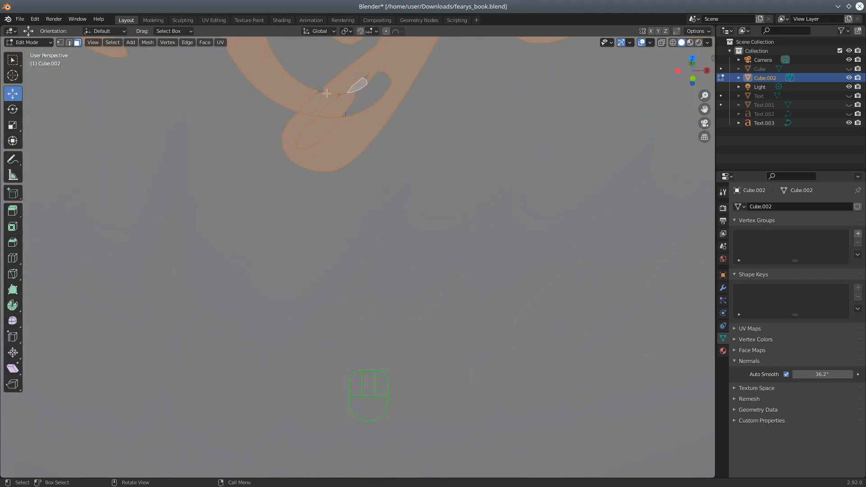
left_click(312, 119, "shift")
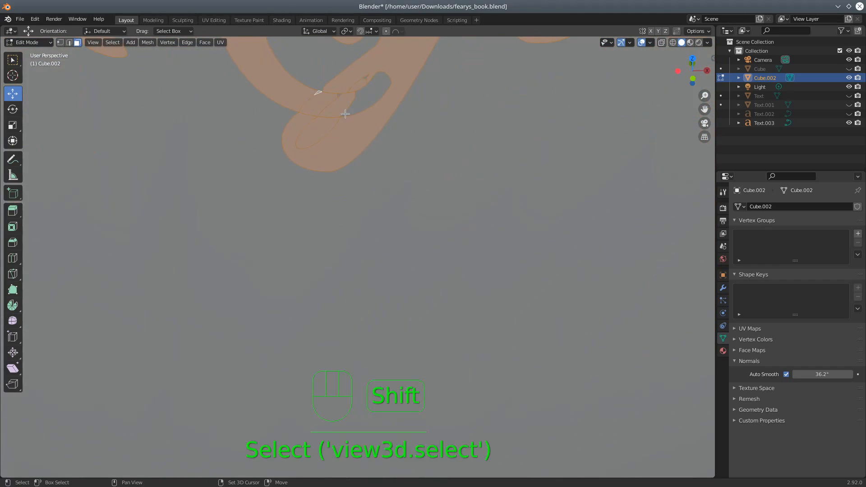
left_click(345, 113, "shift")
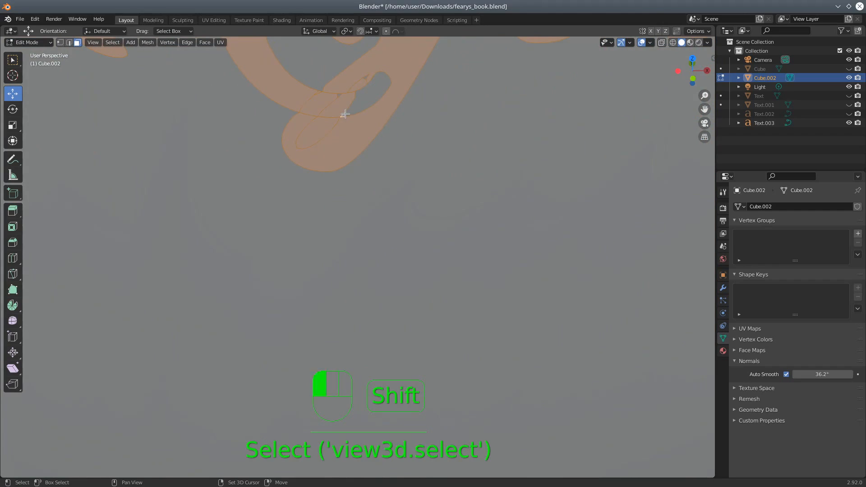
left_click(365, 77, "shift")
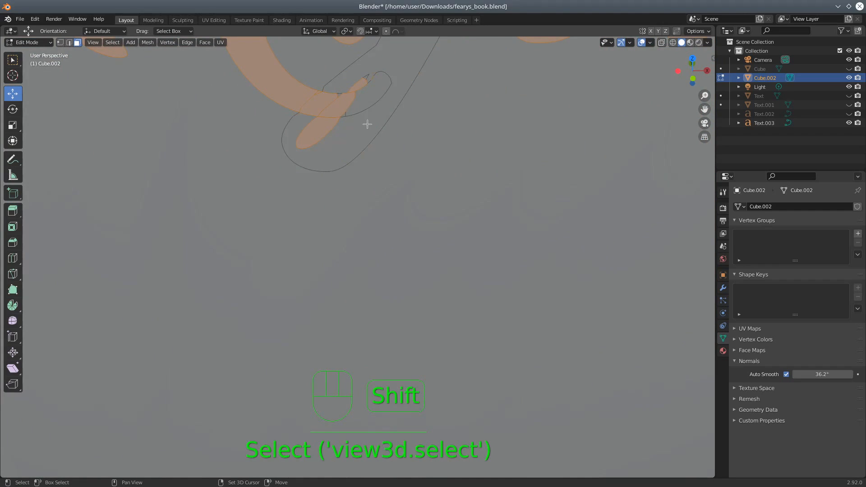
left_click(368, 126, "shift")
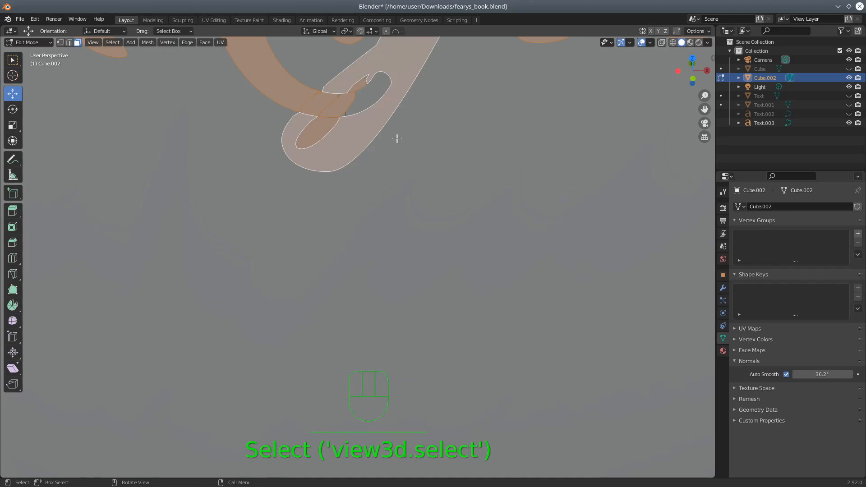
Add the remaining missed overlap faces in "Fearless" and in the last letters of "Mysteries" to the selection
scroll(396, 139, "down", 6)
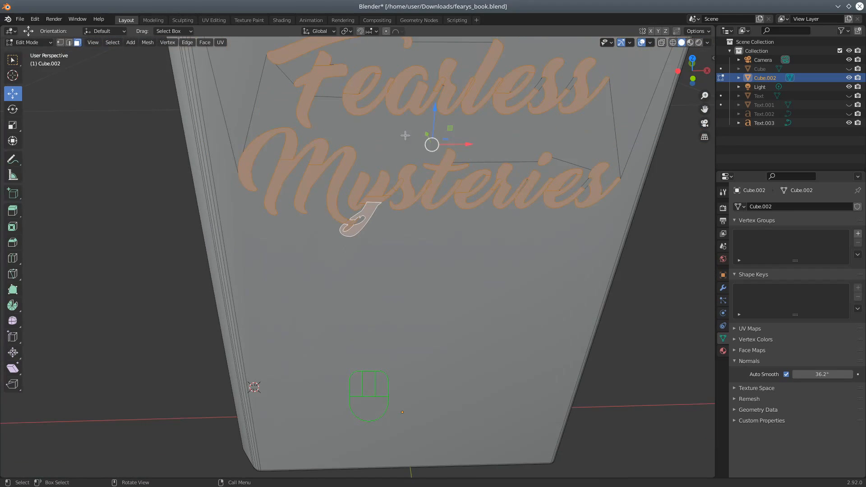
left_click(538, 87, "shift")
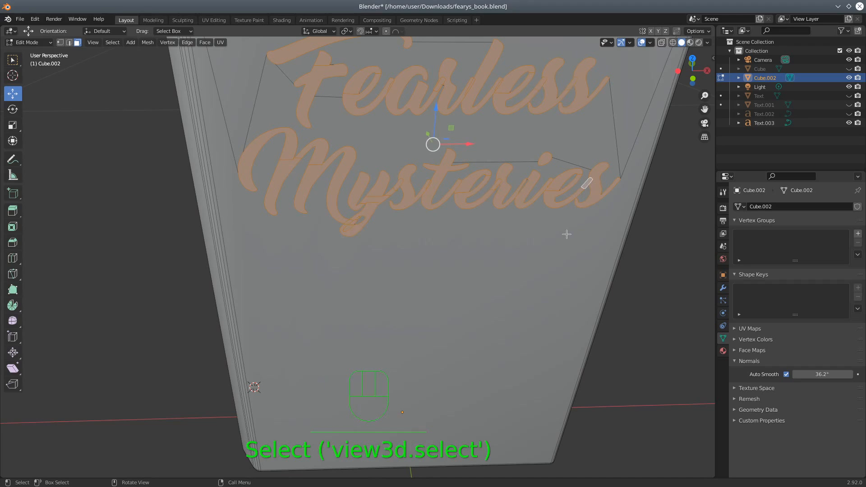
scroll(563, 233, "up", 2)
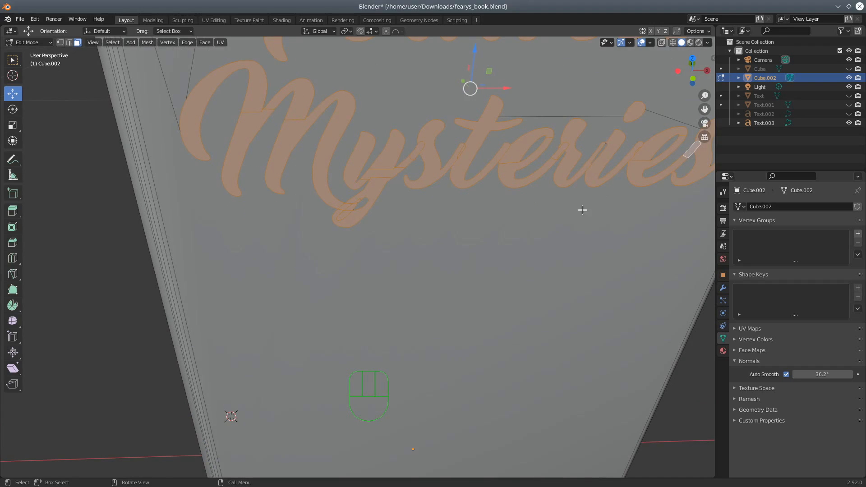
middle_click_drag(582, 209, 541, 214)
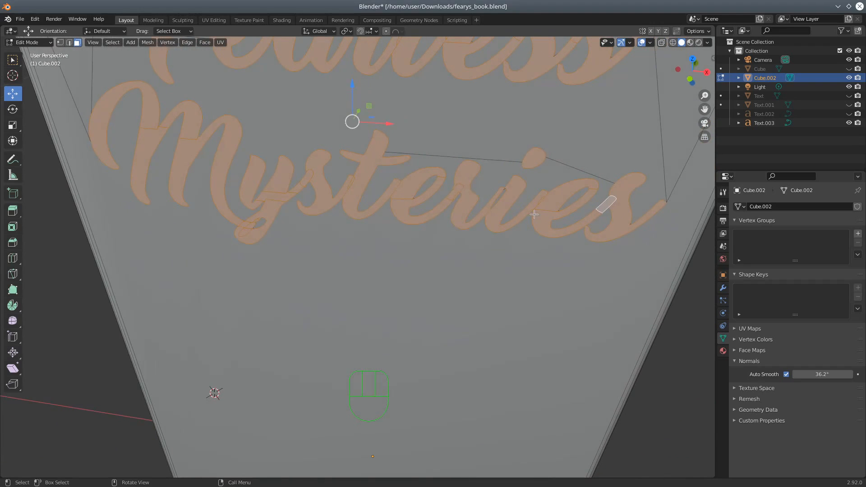
left_click(502, 195, "shift")
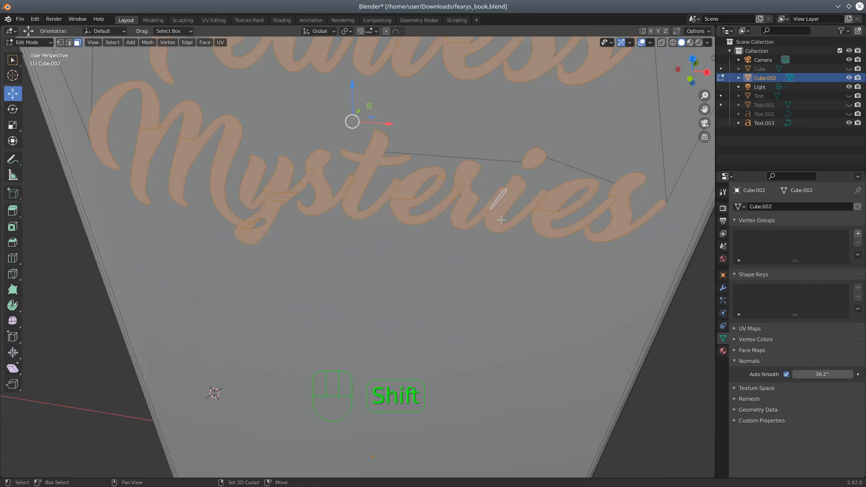
Extrude the selected title faces by a small amount to give the cover lettering depth and return to Object Mode
scroll(493, 213, "down", 2)
middle_click_drag(456, 198, 470, 206)
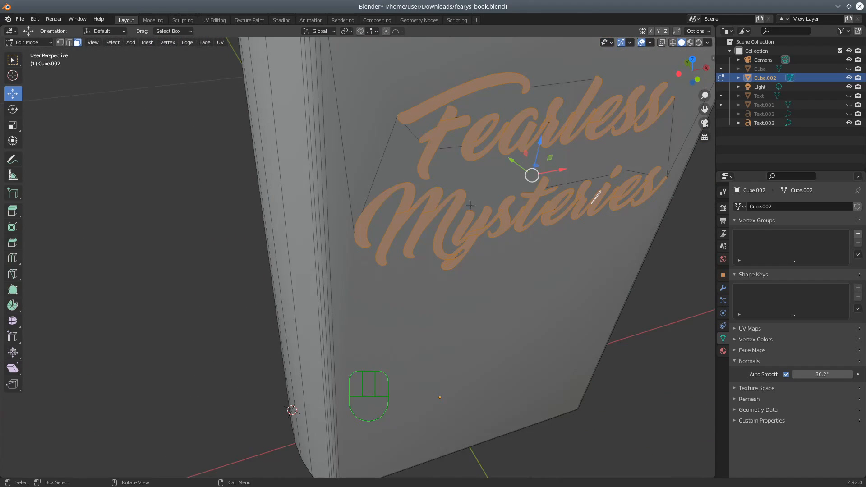
left_click(13, 211)
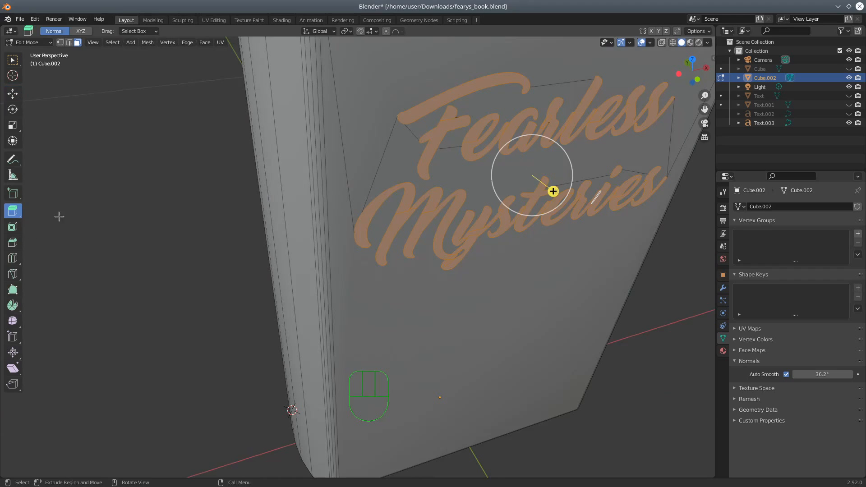
left_click_drag(551, 190, 553, 185)
scroll(558, 243, "down", 3)
mouse_move(554, 256)
middle_mouse_down()
mouse_move(531, 225)
mouse_move(558, 238)
mouse_move(549, 243)
middle_mouse_up()
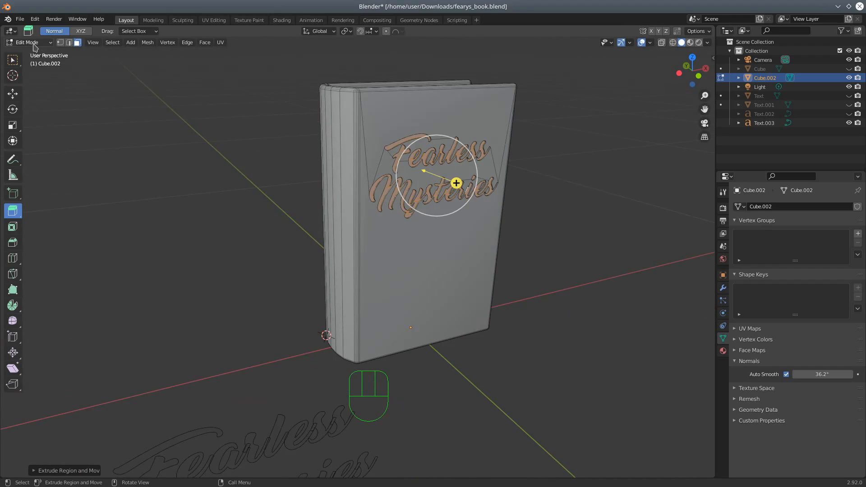
left_click(32, 43)
left_click(32, 55)
middle_click_drag(366, 264, 357, 280)
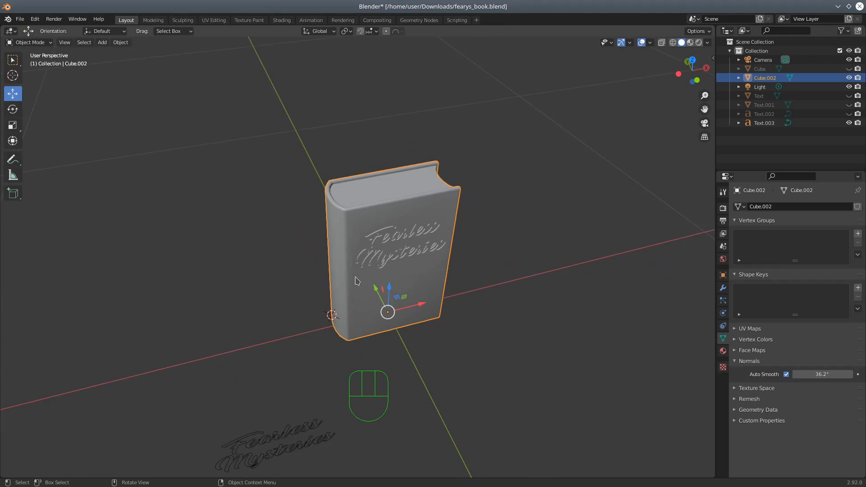
Edit the duplicate title text, replacing its line break with a space so "Fearless Mysteries" sits on one line, and return to Object Mode
left_click(282, 435)
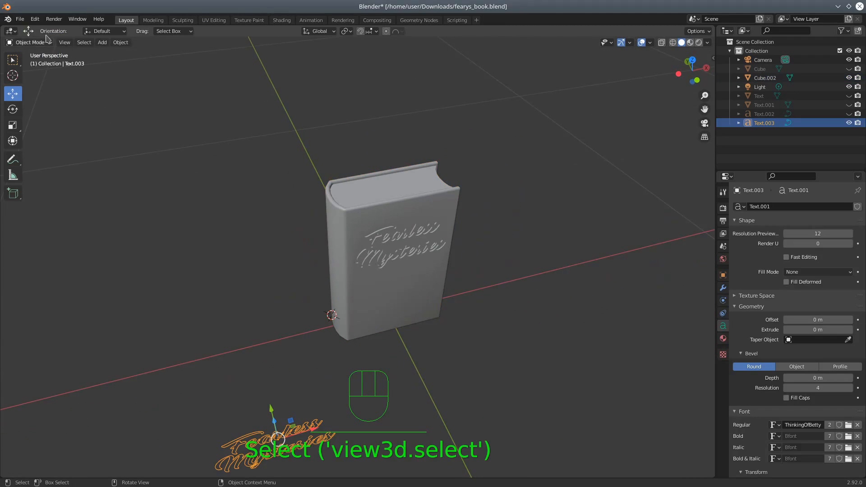
left_click(28, 42)
left_click(28, 62)
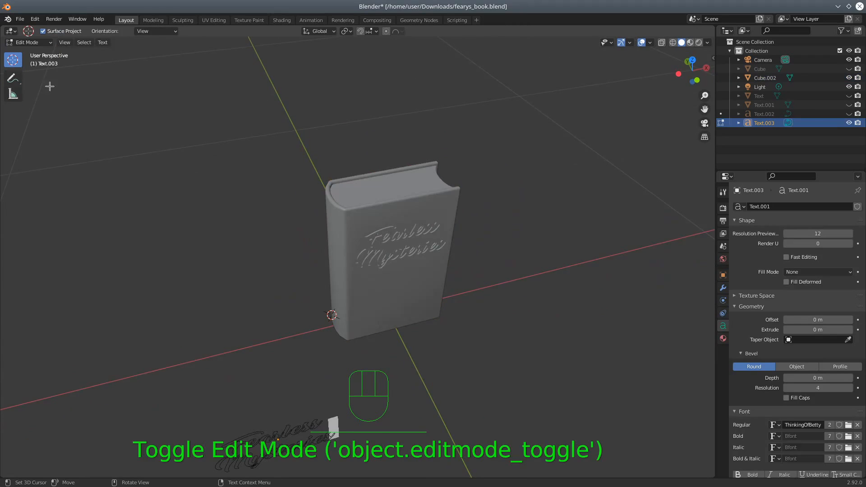
scroll(283, 244, "down", 1)
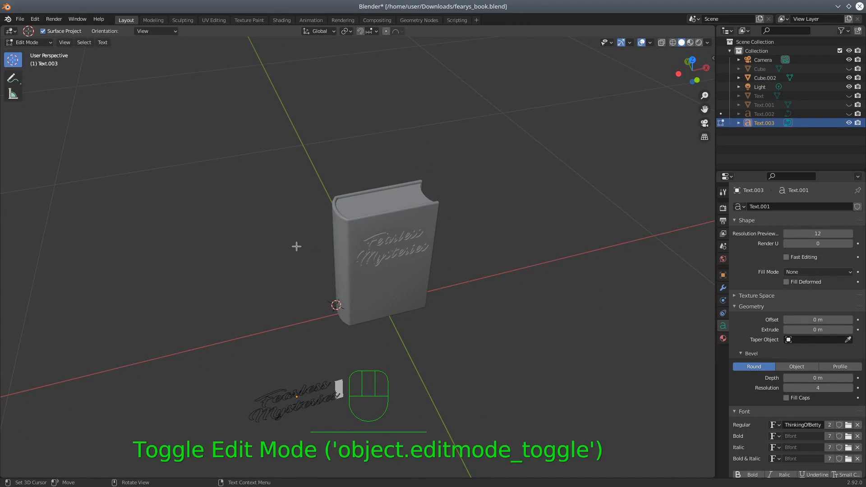
key("Left")
key("Left")
key("Left")
key("Left")
key("Left")
key("Left")
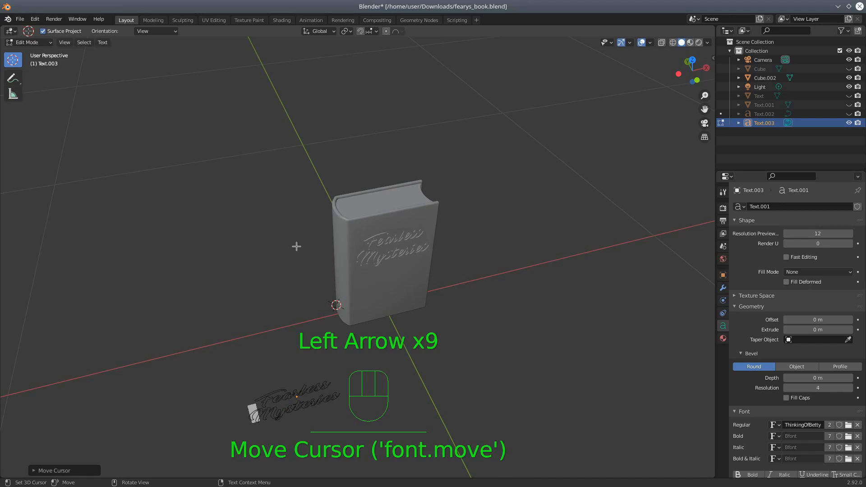
key("BackSpace")
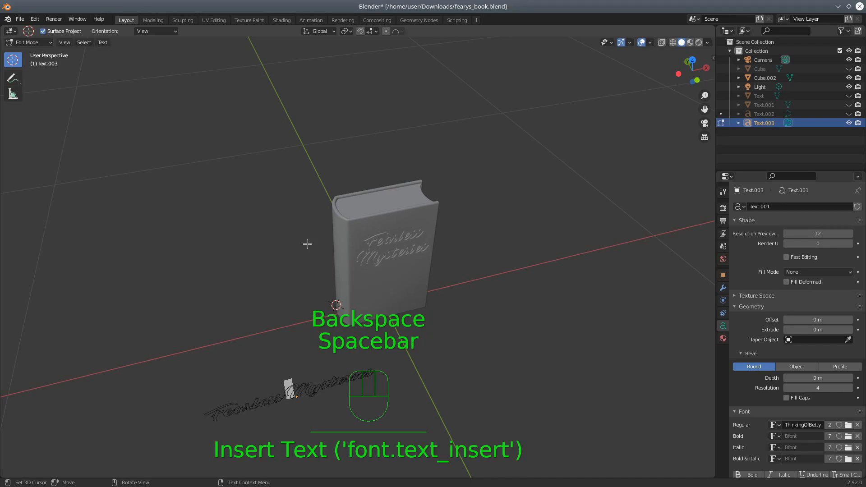
middle_click_drag(208, 192, 252, 160)
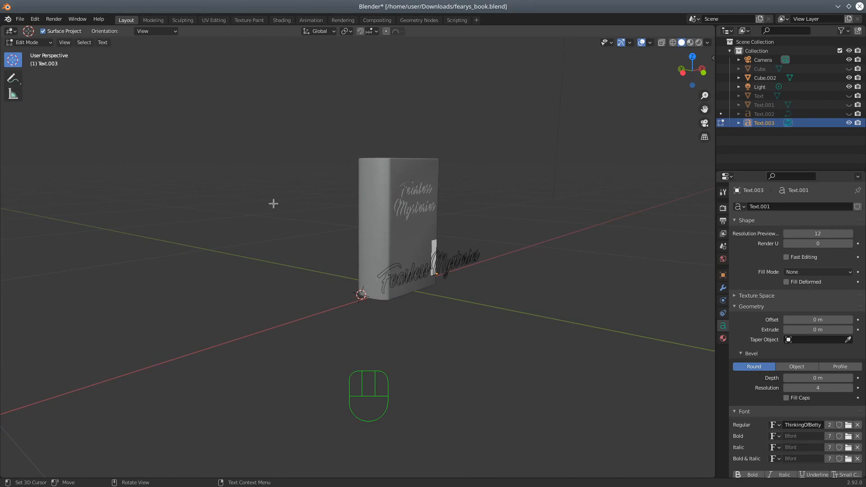
left_click(27, 43)
left_click(31, 54)
Rotate the single-line title text 90° around the global Y axis
middle_click_drag(406, 367, 415, 367)
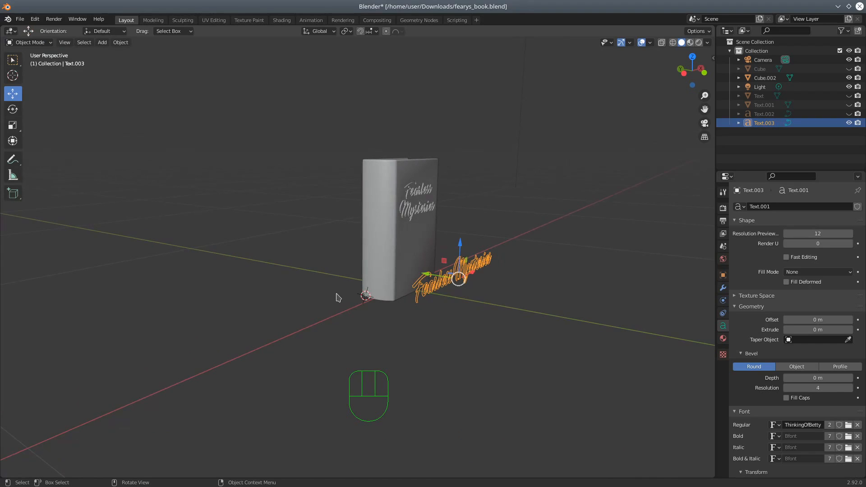
key("r")
type("y90")
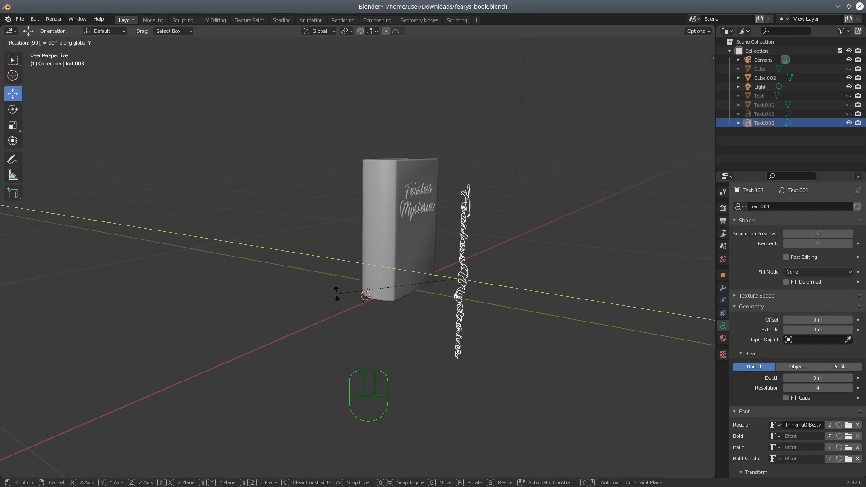
key("Return")
middle_click_drag(532, 247, 498, 262)
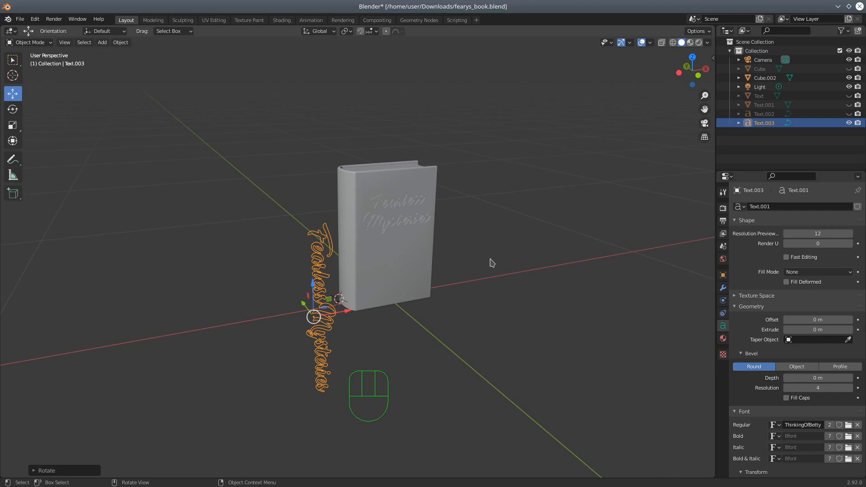
Rotate the single-line title text 90° and a further 180° around the global Z axis to orient it for the book's spine
type("rz90")
left_click(490, 259)
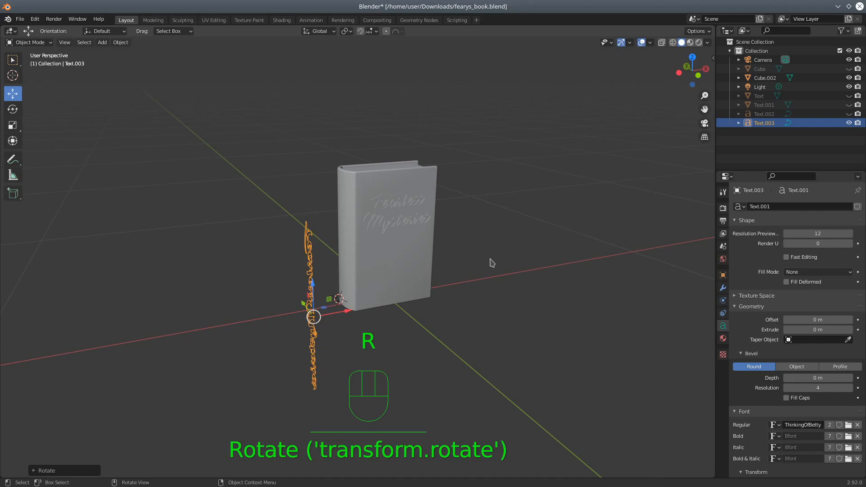
middle_click_drag(433, 327, 466, 326)
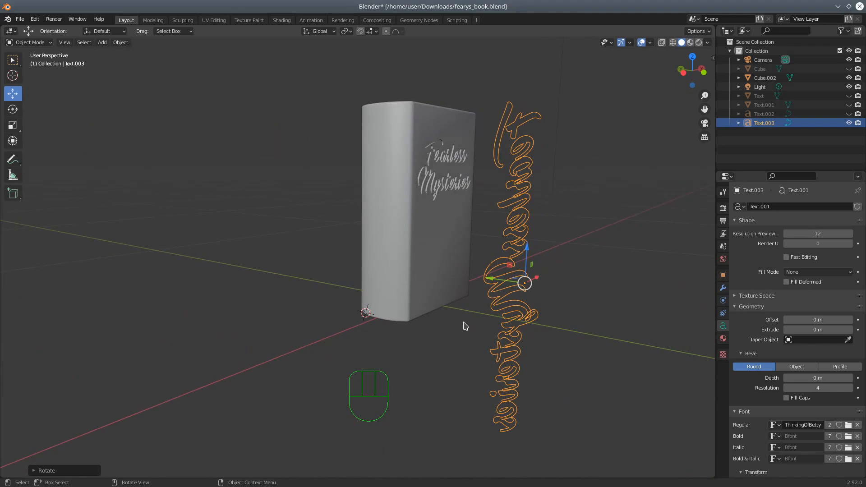
key("r")
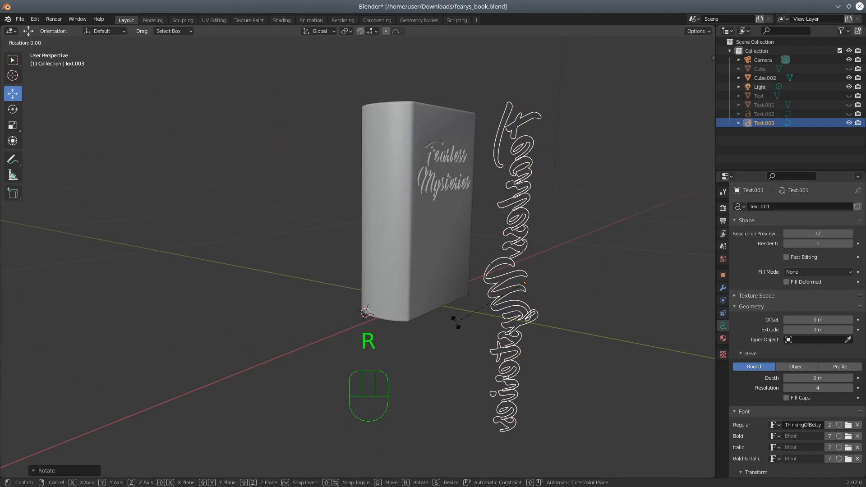
type("z")
type("180")
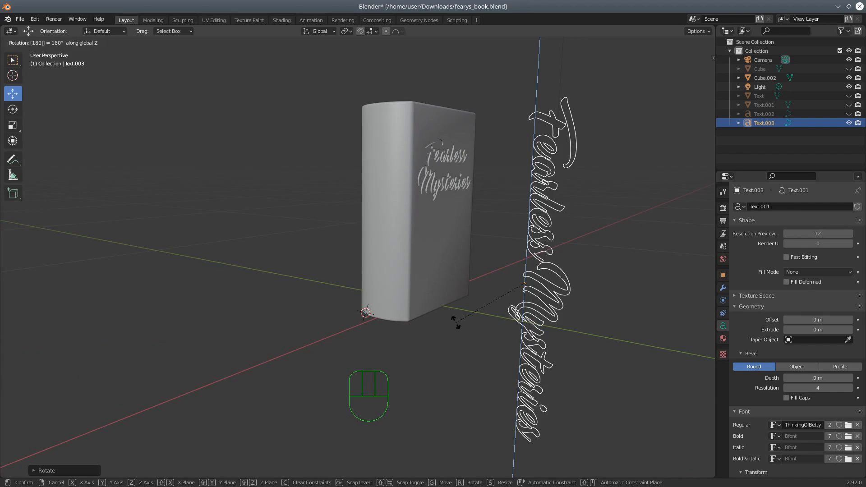
key("Return")
Move the vertical title in front of the book's spine and raise it in the left view until it fits within the spine's height
middle_click_drag(523, 284, 575, 299)
left_click_drag(586, 287, 319, 231)
middle_click_drag(319, 231, 443, 292)
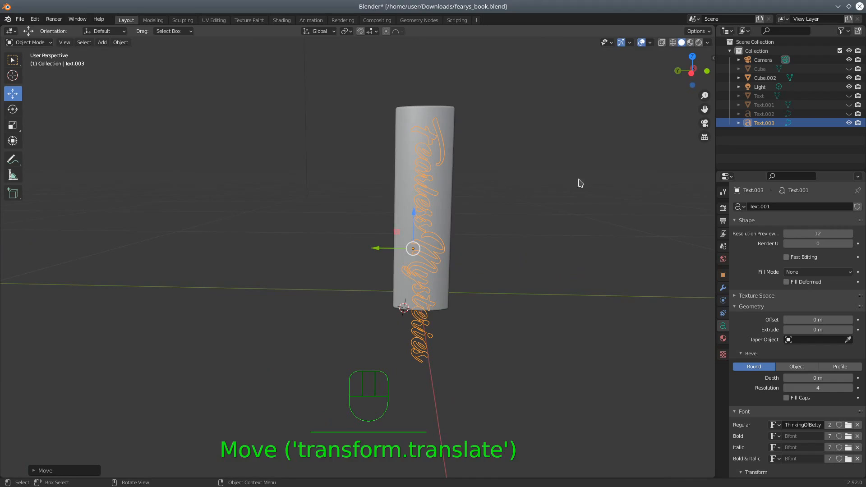
left_click(691, 73)
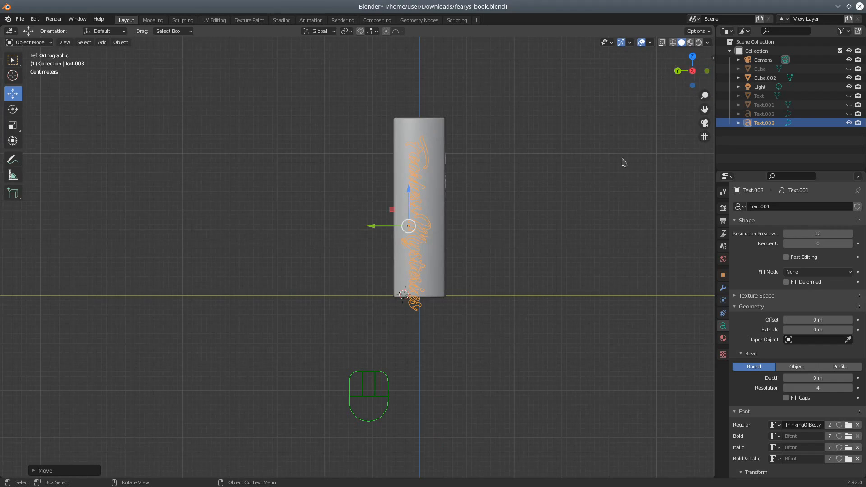
scroll(486, 346, "up", 3)
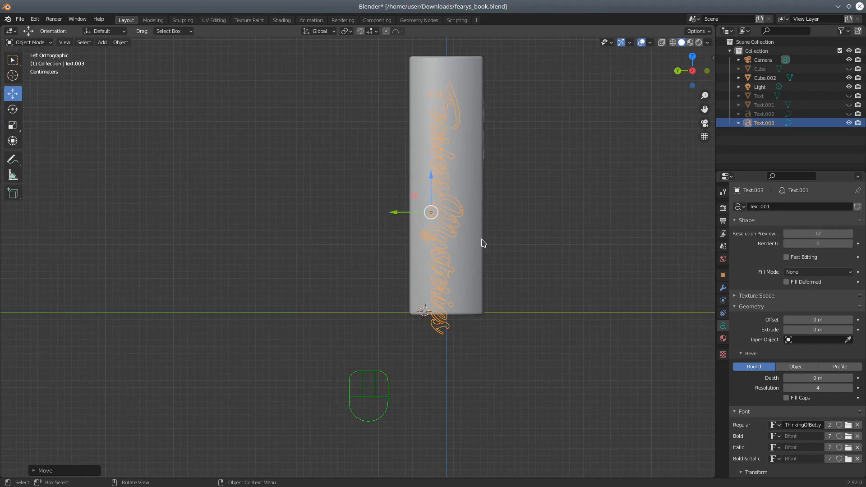
left_click_drag(430, 178, 438, 155)
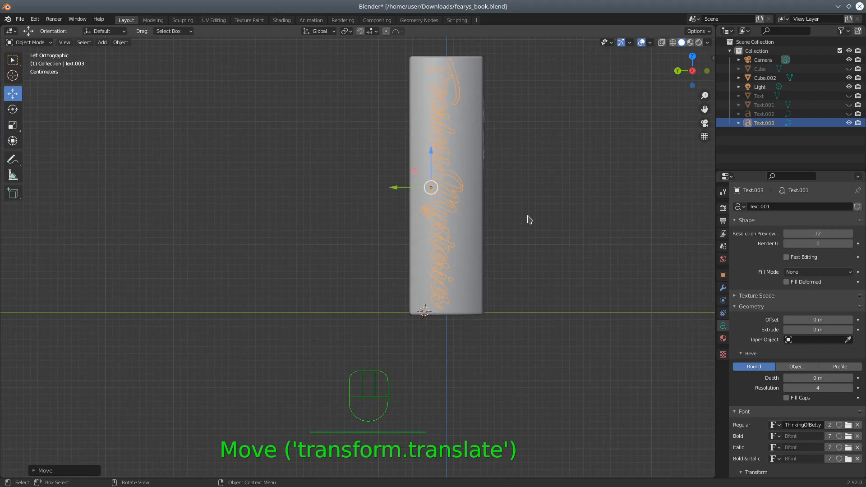
Scale the spine title down to about 0.925 and shift it along Y to centre it across the spine
key("s")
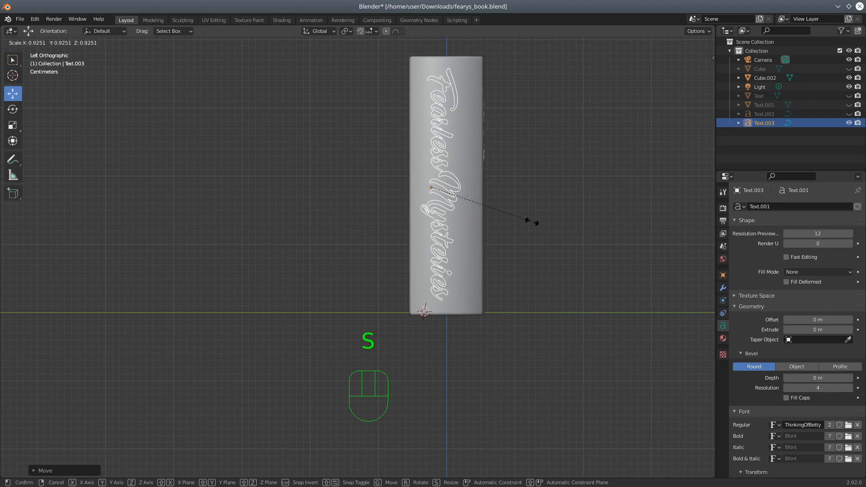
left_click(531, 222)
left_click_drag(396, 188, 402, 185)
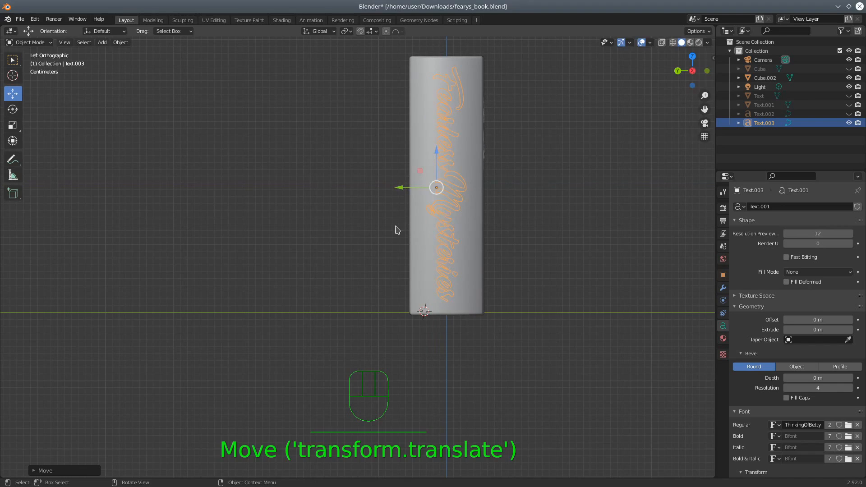
Move the spine title along the X axis up close to the book's spine and fine-tune its position
middle_click_drag(366, 210, 535, 213)
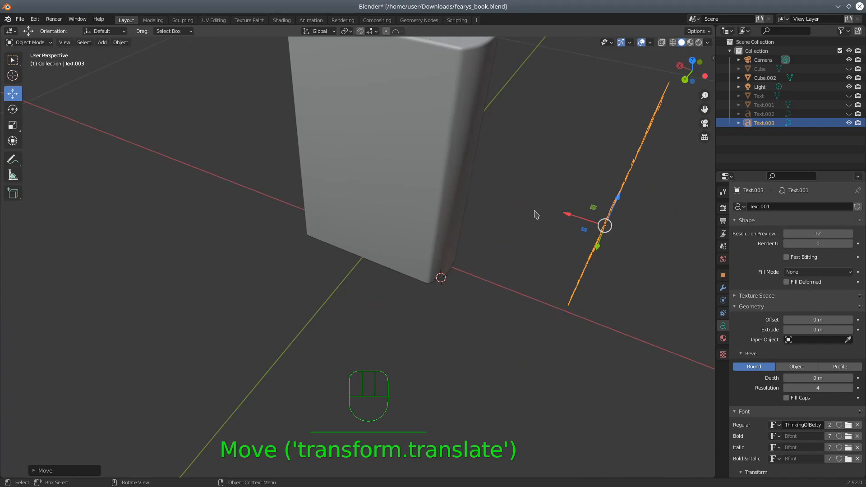
left_click_drag(569, 214, 451, 180)
middle_click_drag(451, 180, 586, 247)
scroll(572, 269, "up", 2)
left_click_drag(405, 171, 406, 171)
middle_click_drag(564, 251, 465, 245)
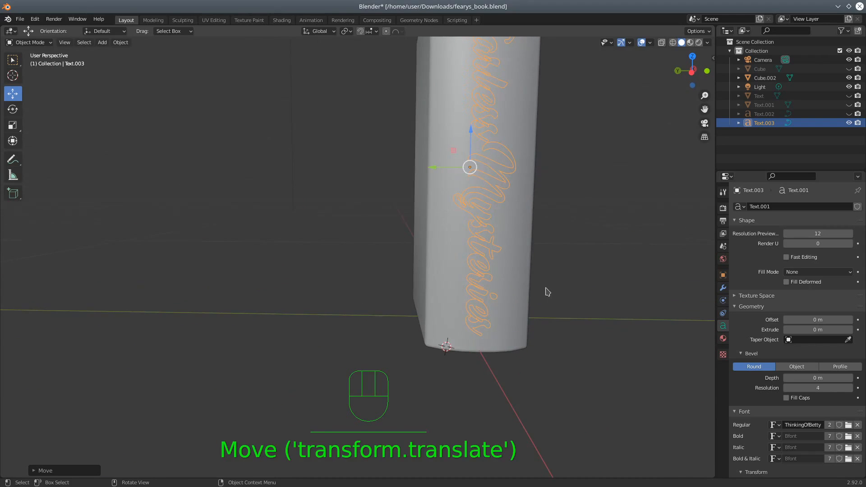
left_click(525, 257, "shift")
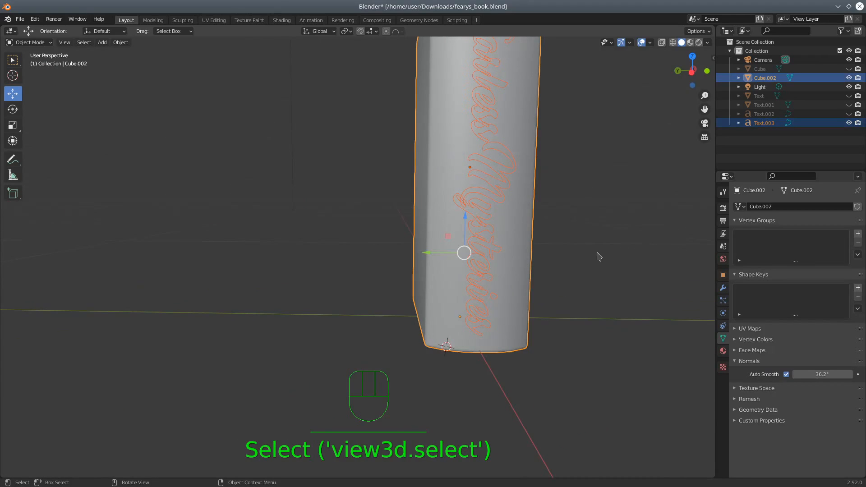
left_click(691, 72)
middle_click_drag(373, 149, 368, 218, "shift")
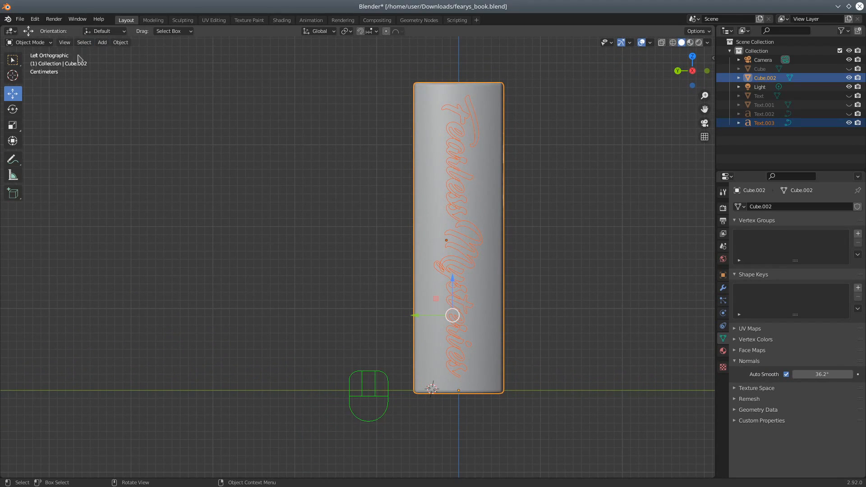
left_click(38, 43)
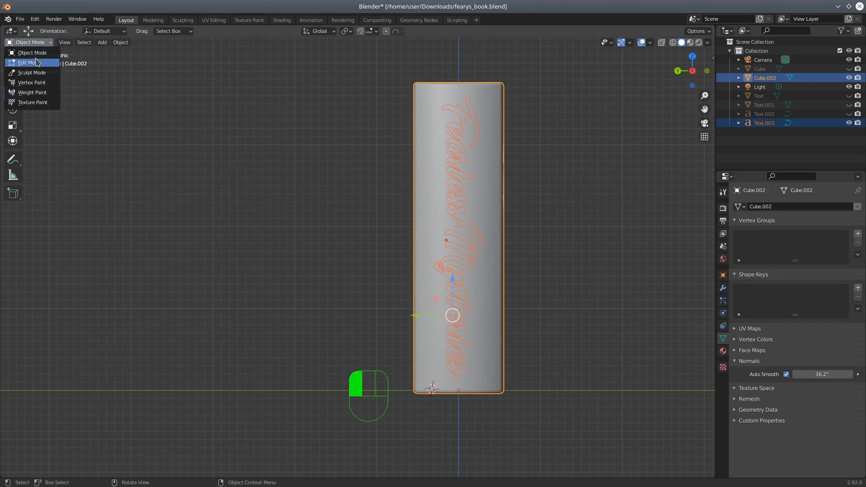
key("Tab")
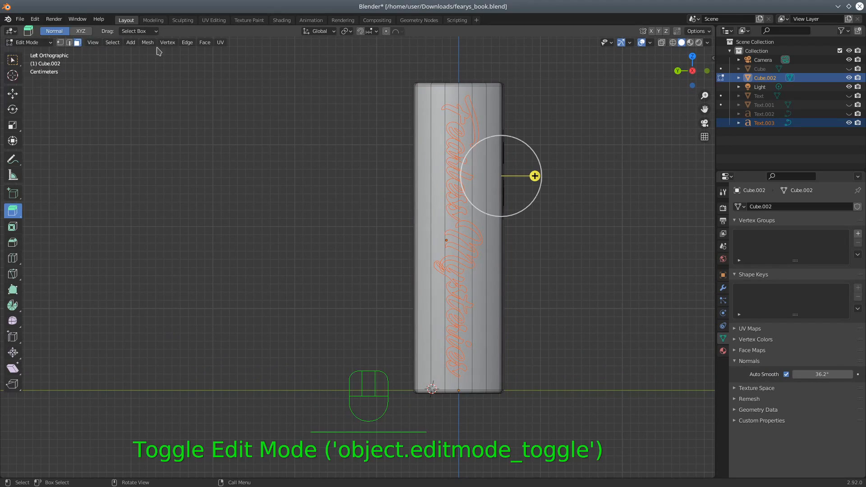
left_click(39, 43)
left_click(45, 54)
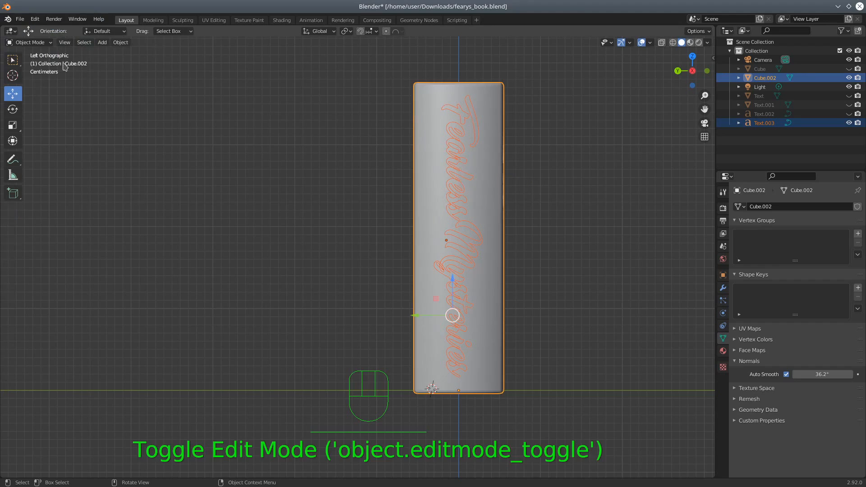
left_click(459, 141)
key("shift")
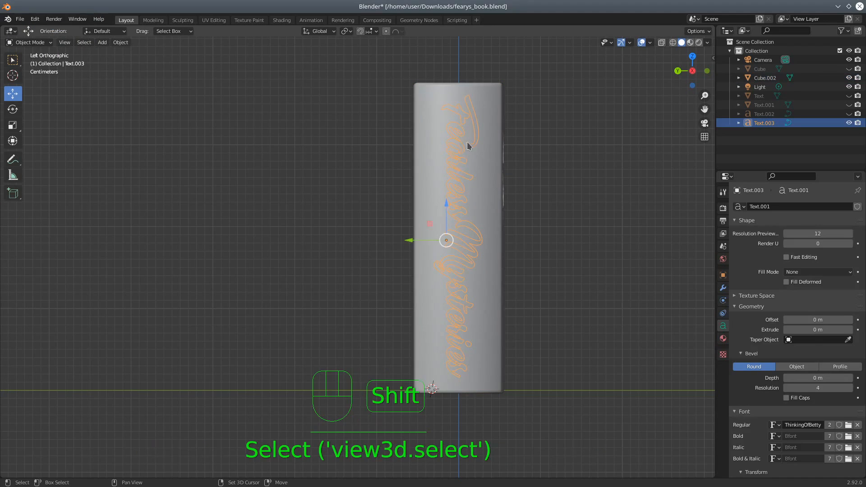
left_click(490, 149, "shift")
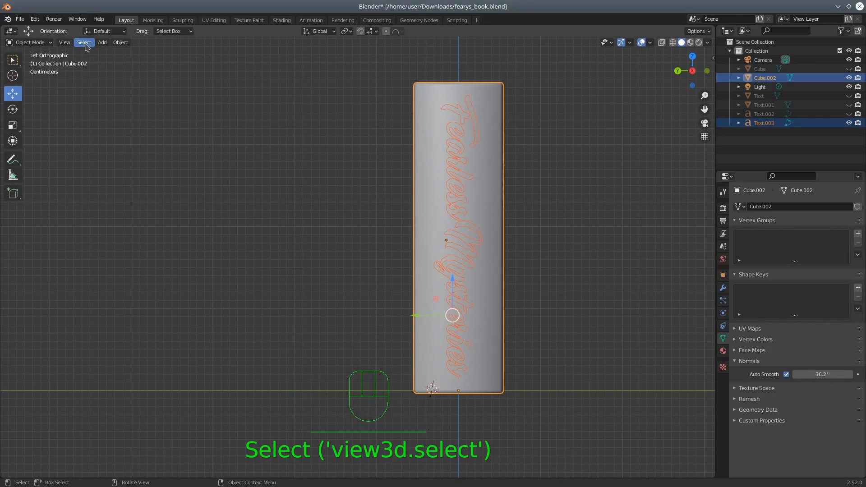
left_click(38, 43)
left_click(34, 63)
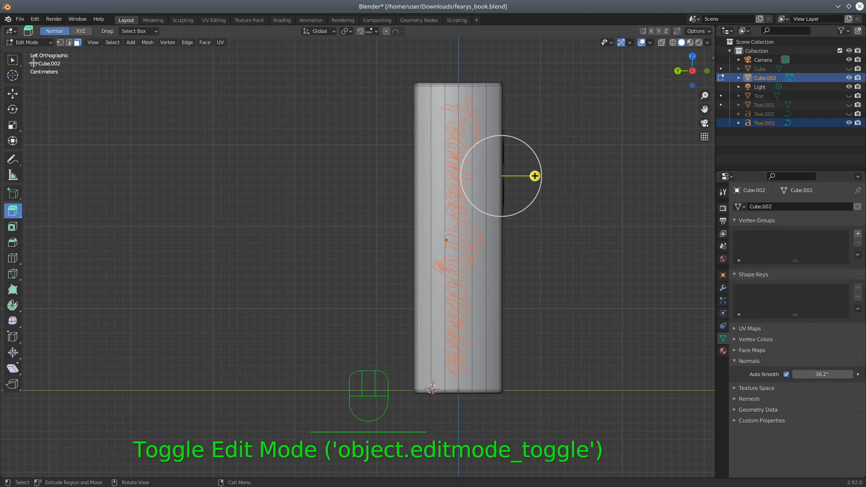
left_click(13, 93)
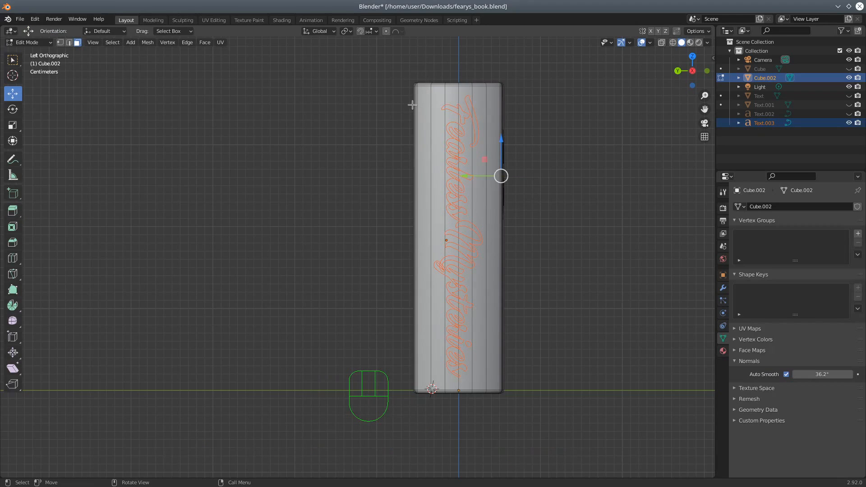
middle_click_drag(412, 110, 330, 134)
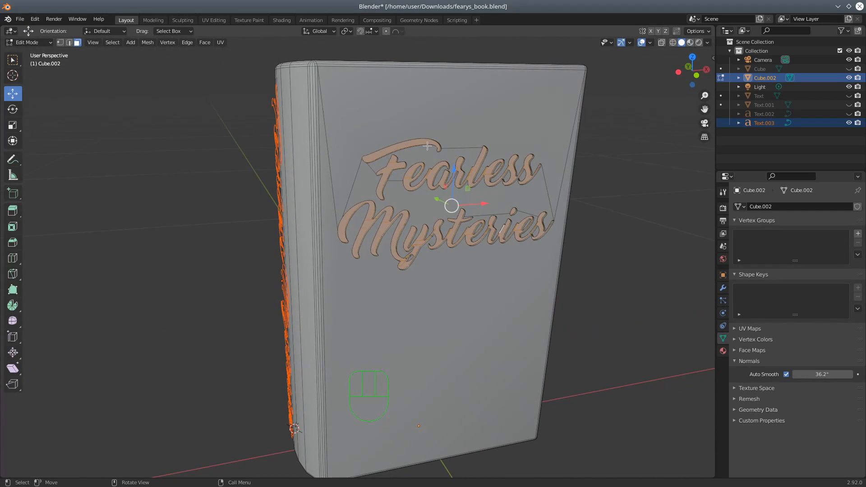
left_click(27, 43)
left_click(27, 54)
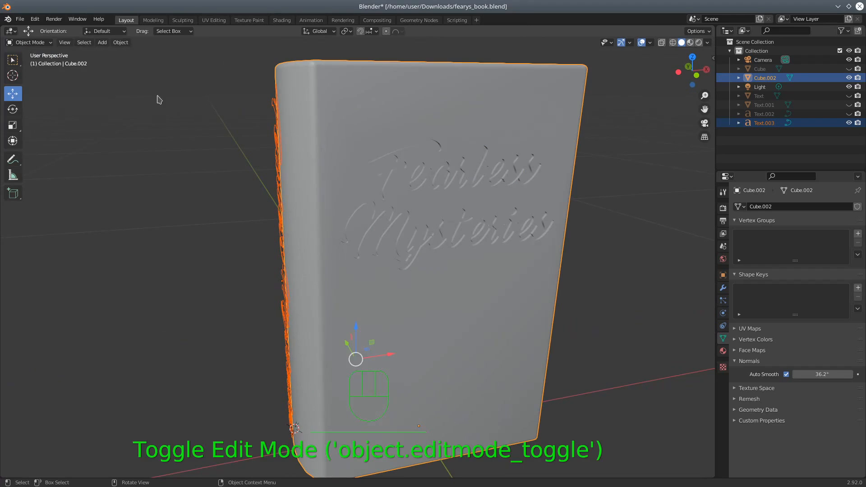
Select the spine title, add the book as the active object, and enter Edit Mode on the book
middle_click_drag(157, 111, 187, 121)
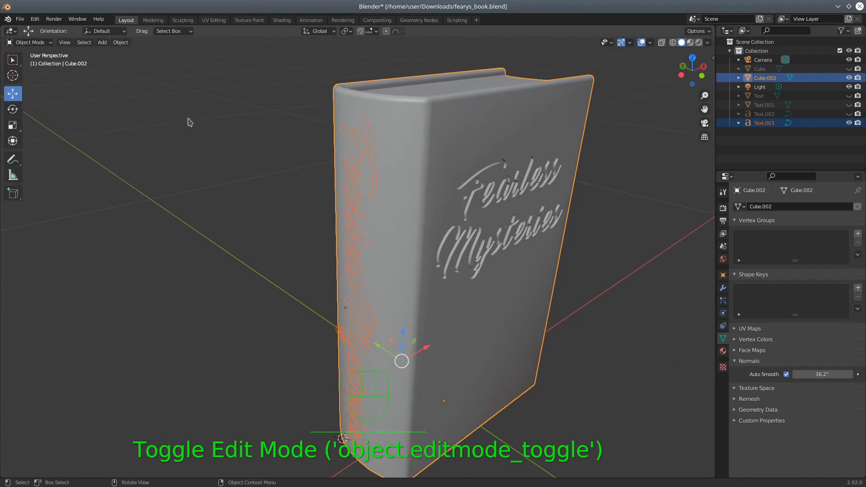
left_click(359, 163)
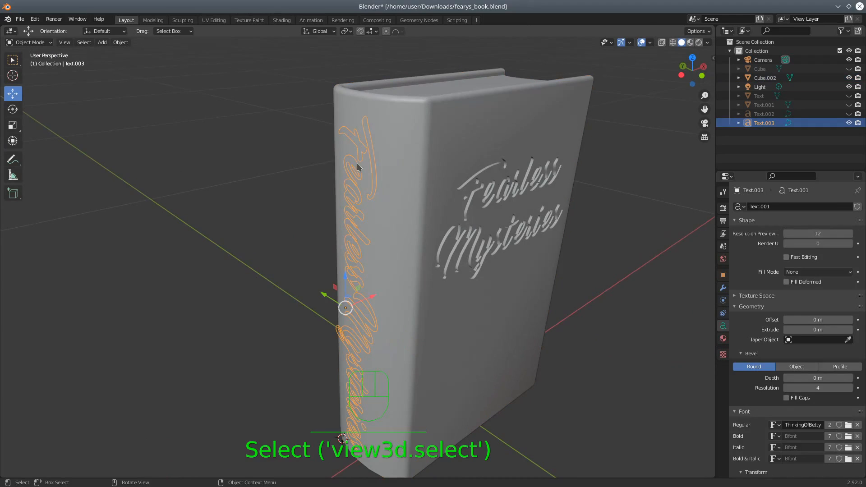
left_click(399, 156, "shift")
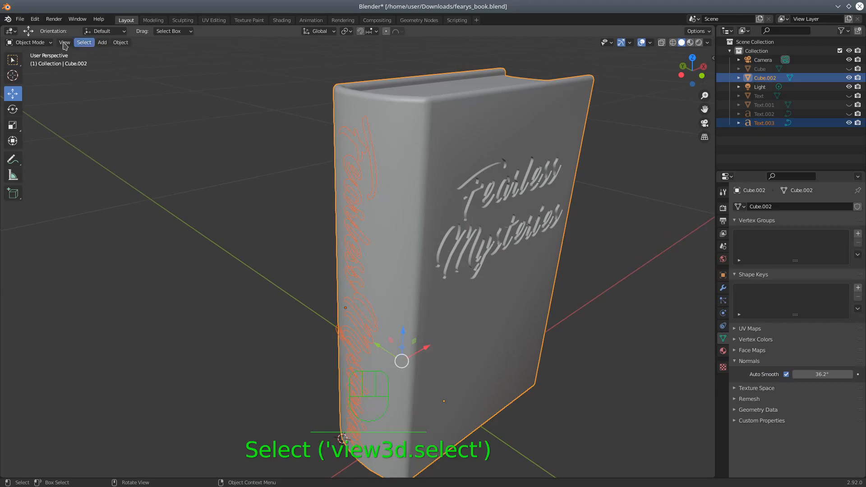
left_click(28, 42)
left_click(29, 62)
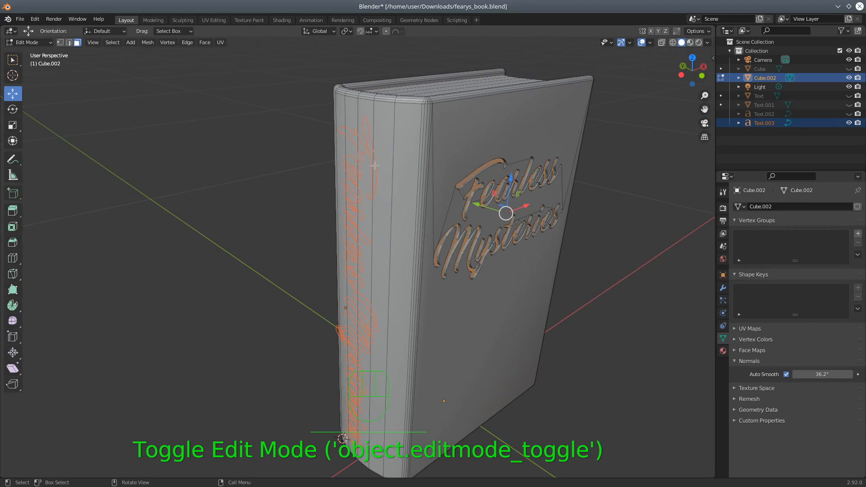
Select all of the book's faces and apply Knife Project with the spine title from the left orthographic view
key("a")
key("a")
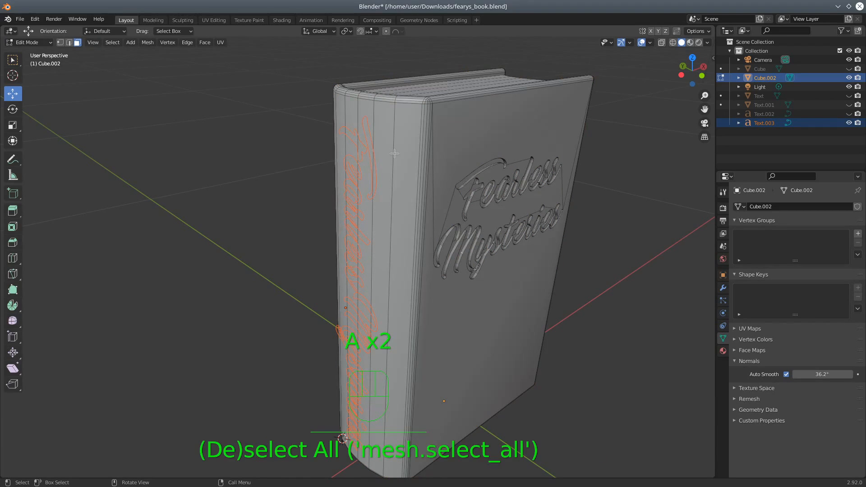
key("a")
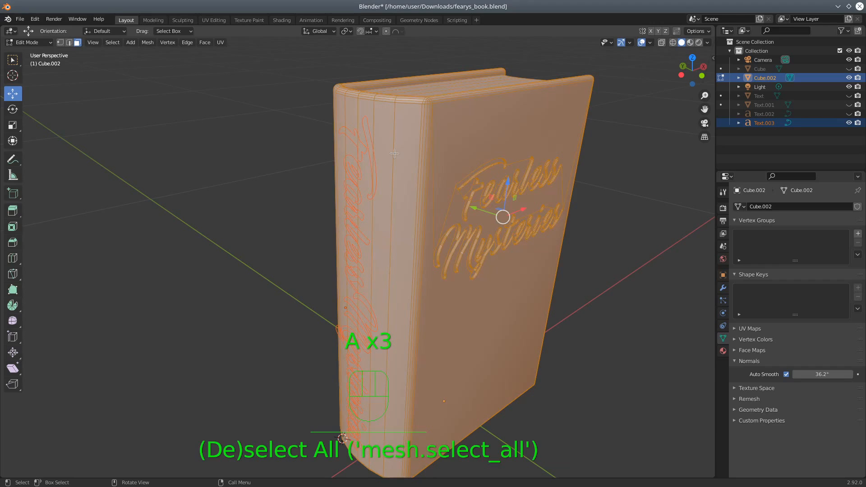
middle_click_drag(347, 167, 388, 155)
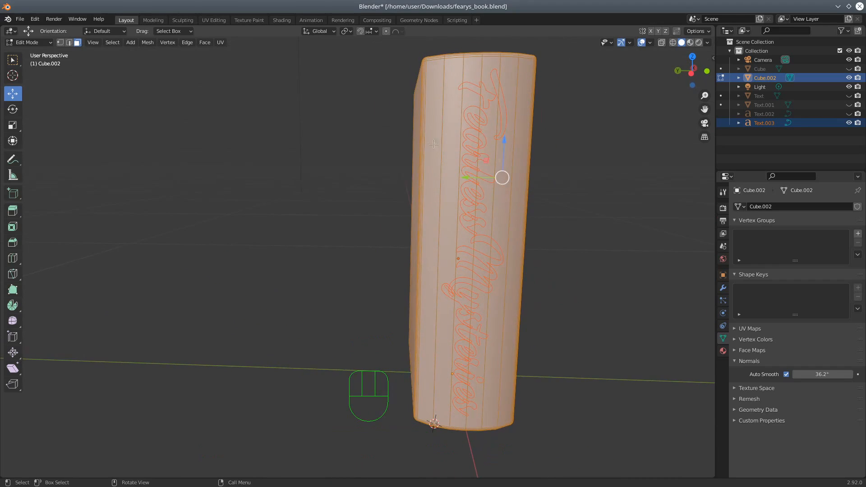
left_click(691, 72)
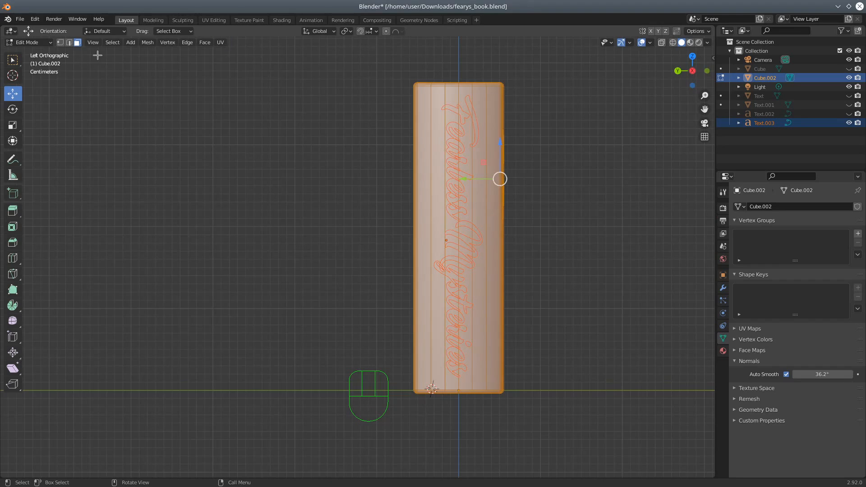
left_click(148, 43)
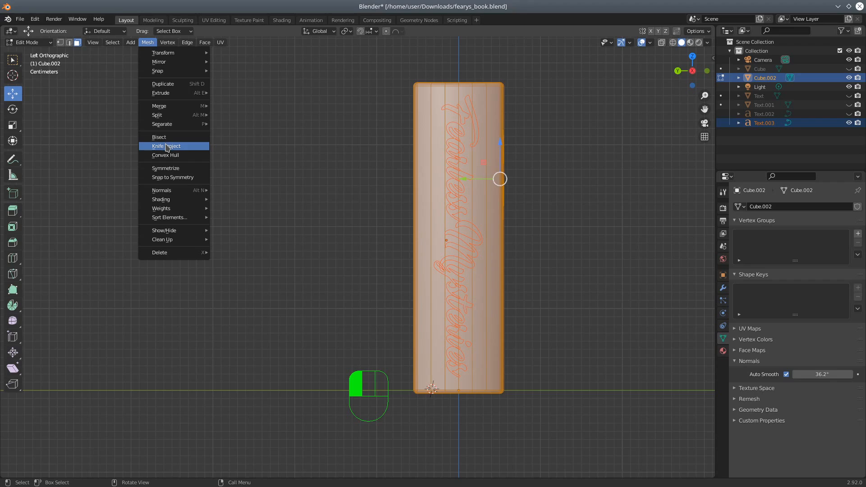
left_click(199, 148)
Move the title text in Object Mode sideways along Y until it is clear of the book, and select the book
middle_click_drag(323, 123, 374, 163)
left_click_drag(40, 43, 48, 57)
left_click(516, 138)
middle_click_drag(561, 232, 473, 300)
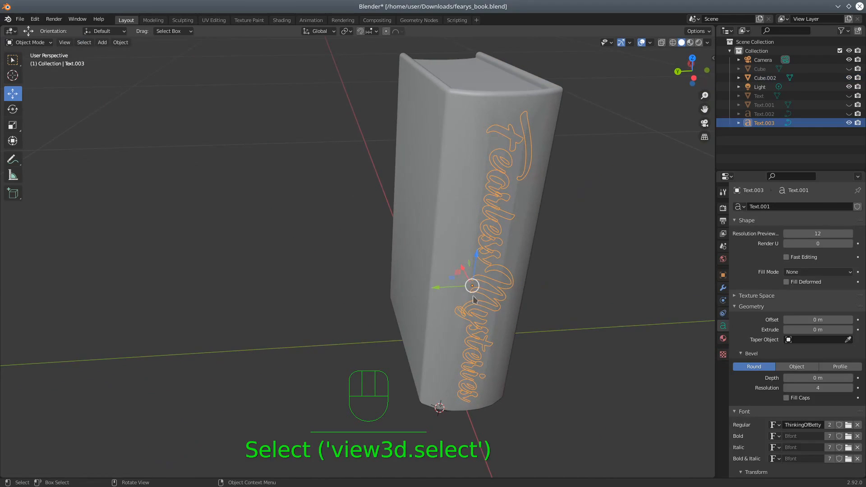
left_click_drag(440, 292, 219, 276)
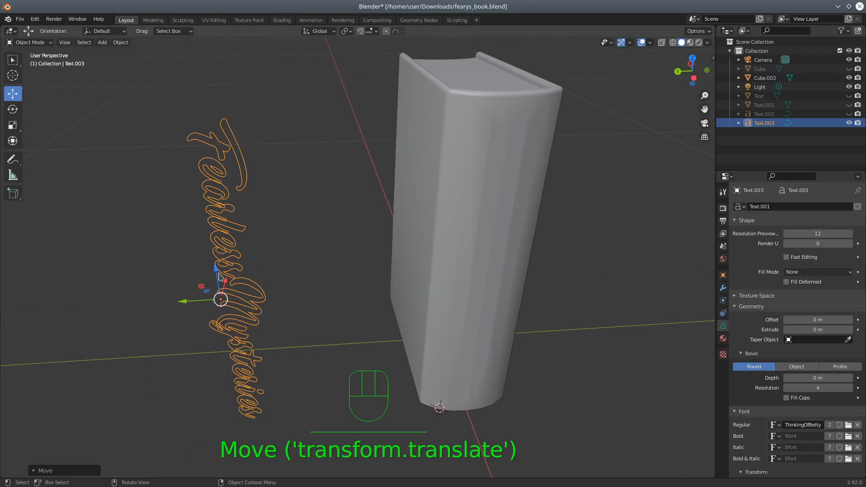
left_click(474, 165)
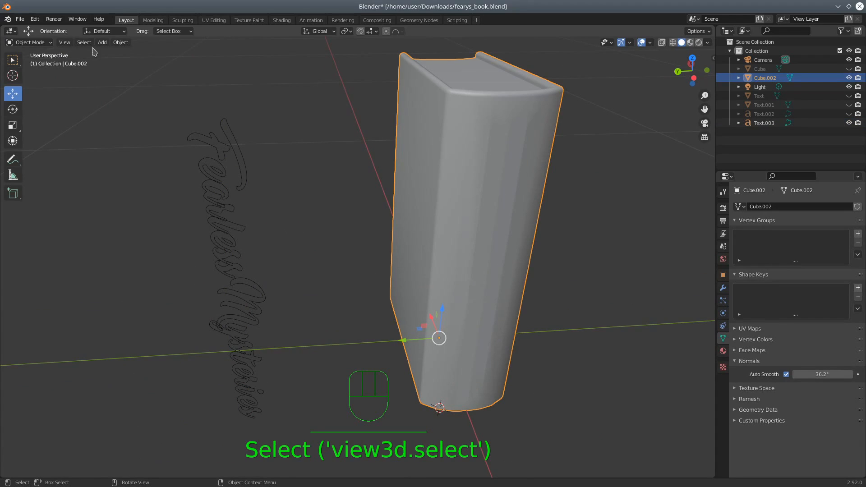
Enter Edit Mode on the book and add the unselected overlap faces in the lower letters of the spine's "Mysteries" to the selection
left_click(40, 44)
left_click(33, 64)
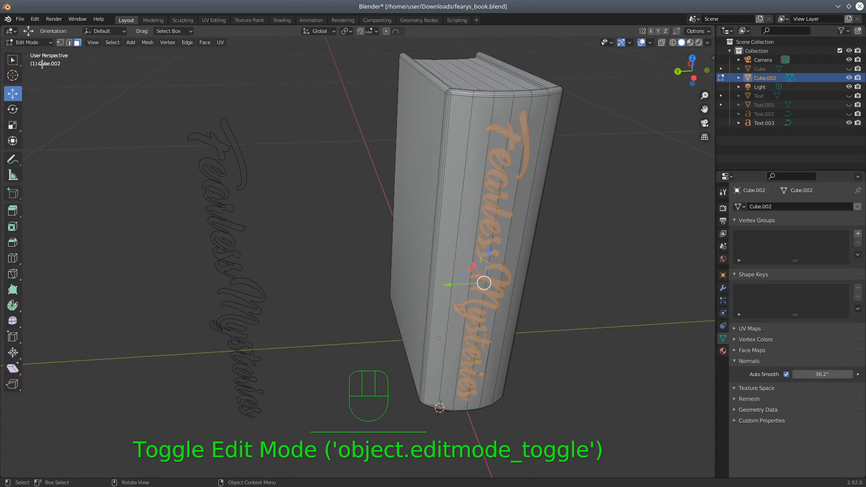
middle_click_drag(443, 219, 413, 161)
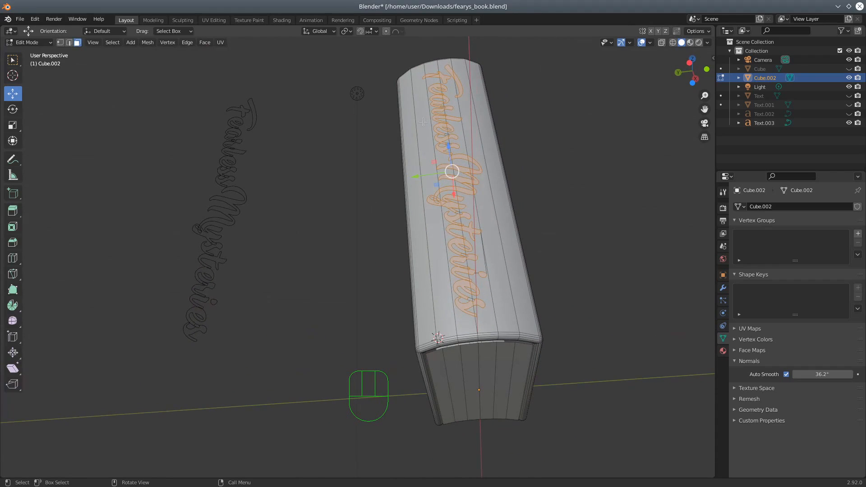
scroll(513, 214, "up", 3)
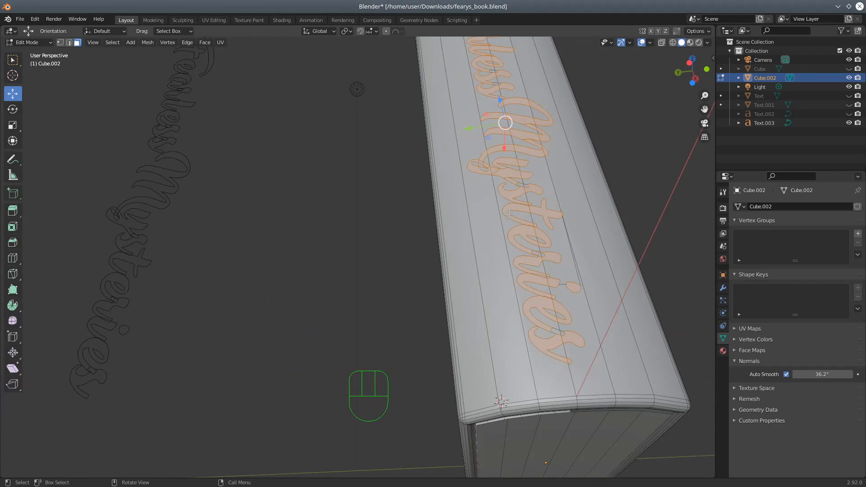
key("shift")
left_click(557, 332, "shift")
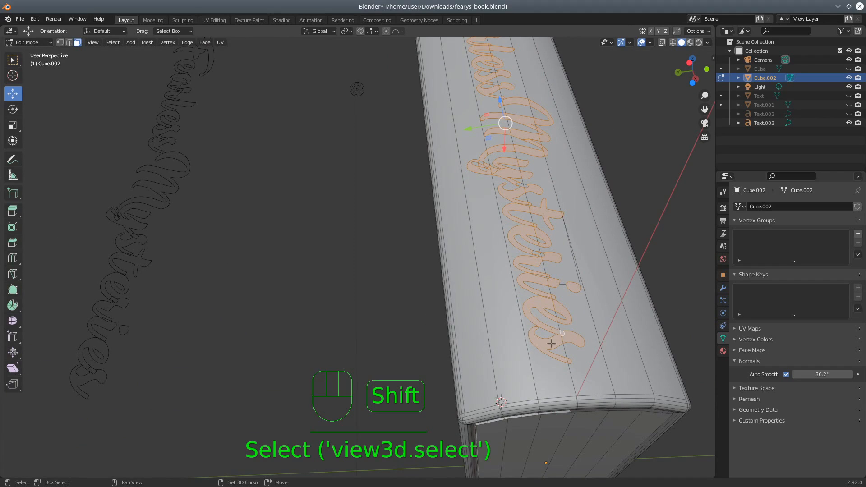
left_click(542, 255, "shift")
left_click(543, 255, "shift")
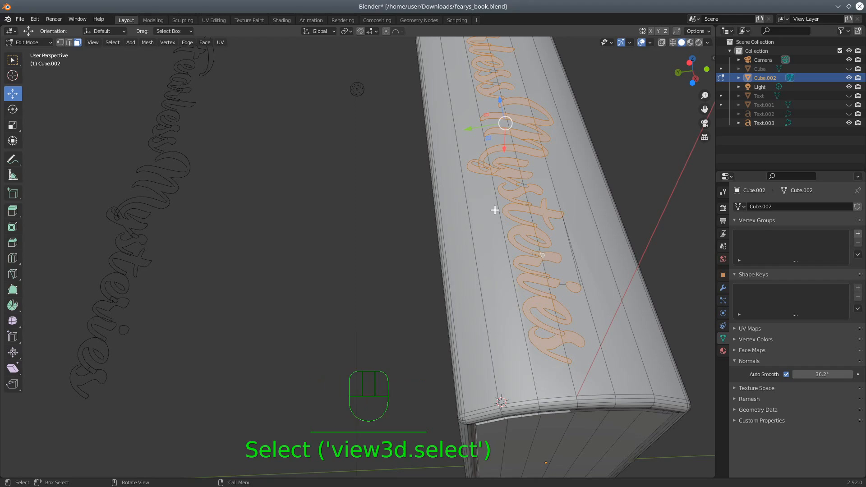
left_click(523, 194, "shift")
Add the missing overlap faces in the tail loop of the "y" in the spine's "Mysteries" to the selection
middle_click_drag(487, 193, 478, 237)
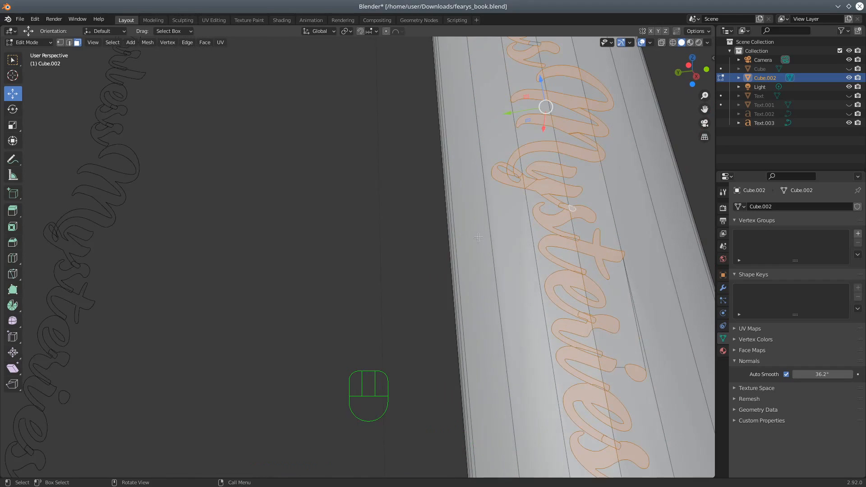
left_click(516, 187, "shift")
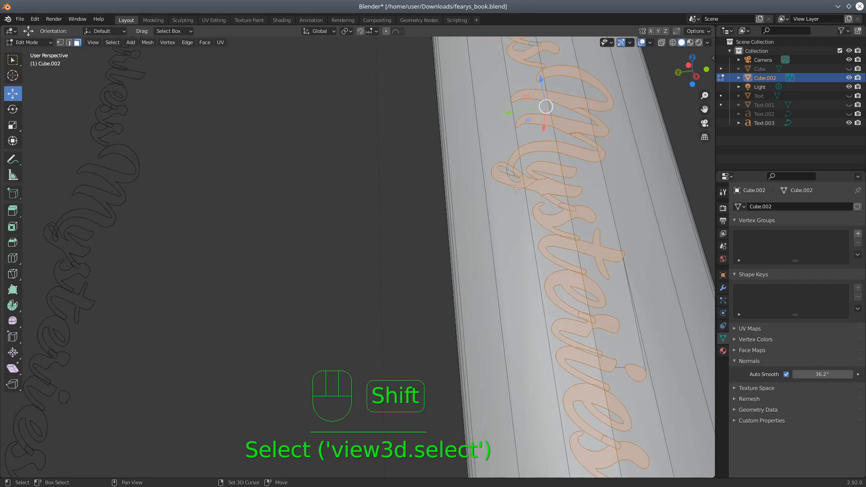
left_click(511, 167, "shift")
left_click(514, 177, "shift")
left_click(509, 173, "shift")
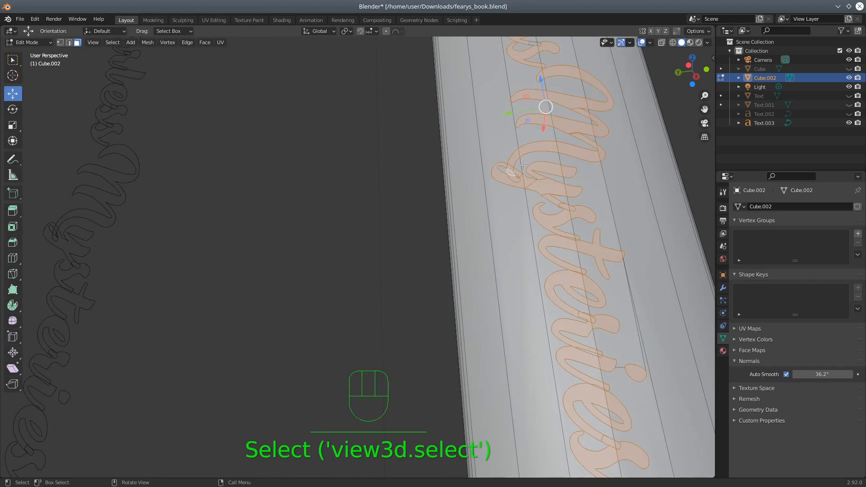
Add the unselected overlap faces where the "e" and the two "s" letters join in the spine's "Fearless" to the selection
middle_click_drag(537, 141, 536, 210, "shift")
left_click(532, 207, "shift")
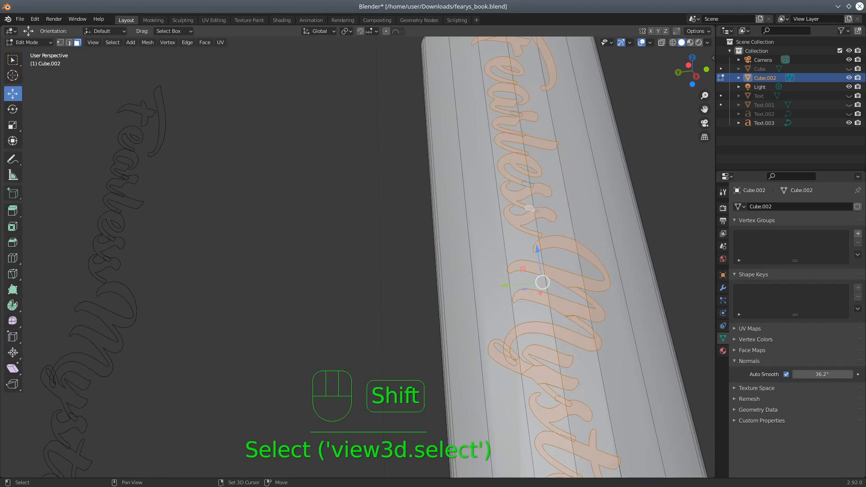
left_click(536, 208, "shift")
left_click(526, 183, "shift")
Extend the selection with the missing overlap faces at the joins between the letters "earle" in the spine's "Fearless"
middle_click_drag(491, 144, 489, 238, "shift")
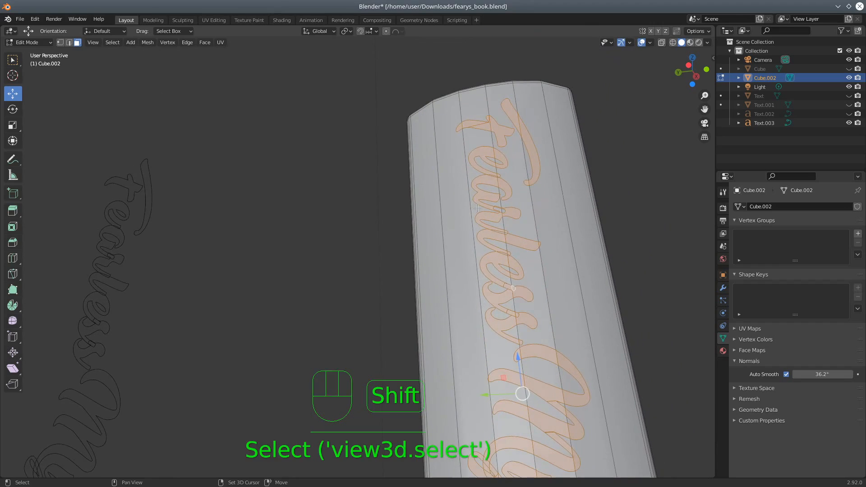
scroll(489, 237, "up", 2)
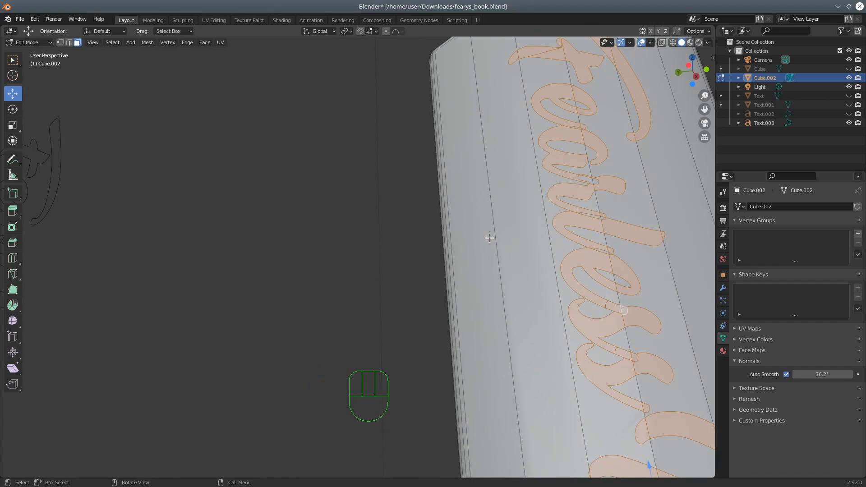
left_click(605, 252, "shift")
left_click(585, 180, "shift")
left_click(596, 182, "shift")
left_click(600, 217, "shift")
left_click(604, 217, "shift")
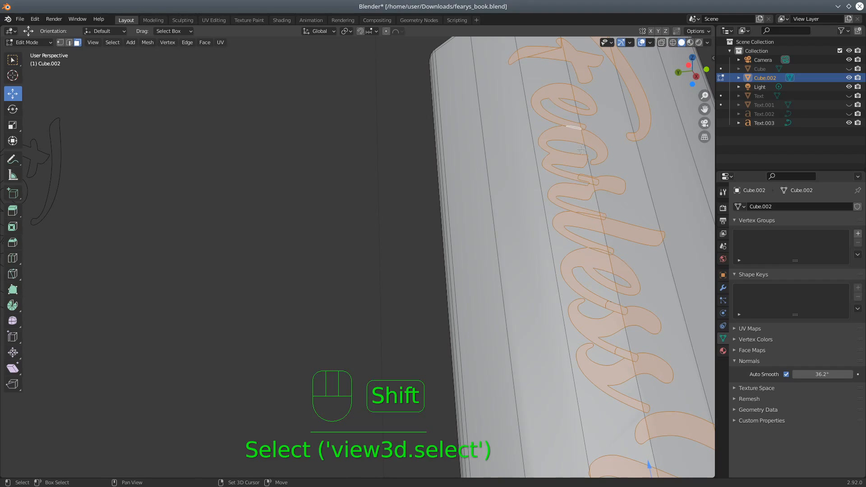
scroll(578, 168, "up", 2)
middle_click_drag(628, 121, 559, 243, "shift")
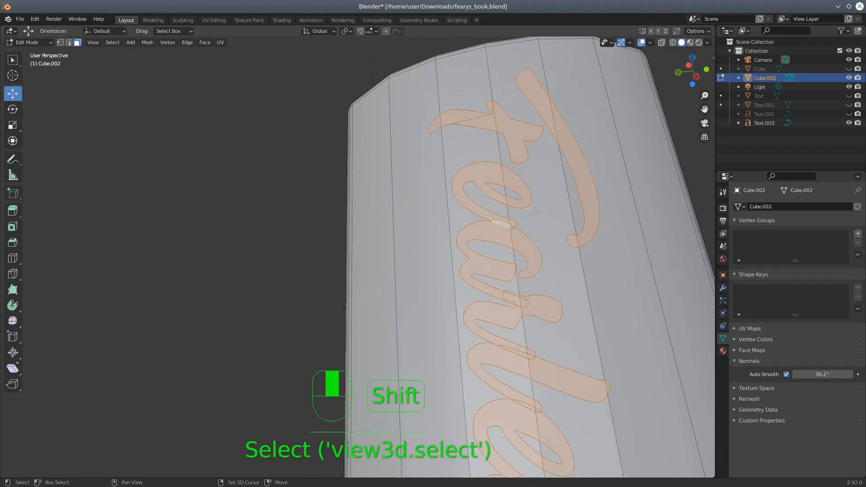
scroll(559, 243, "up", 2)
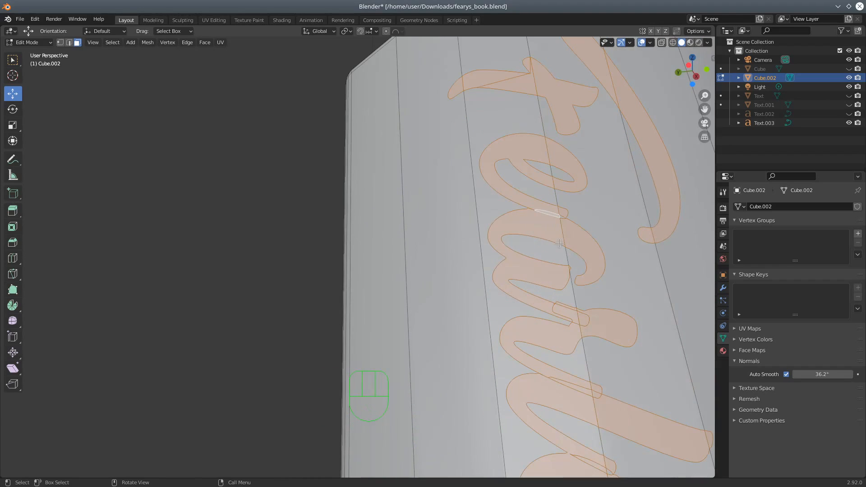
left_click(563, 217, "shift")
Add the thin sliver faces at the "s"–"t" and "t"–"e" joins in the spine's "Mysteries" to the selection
scroll(559, 243, "down", 5)
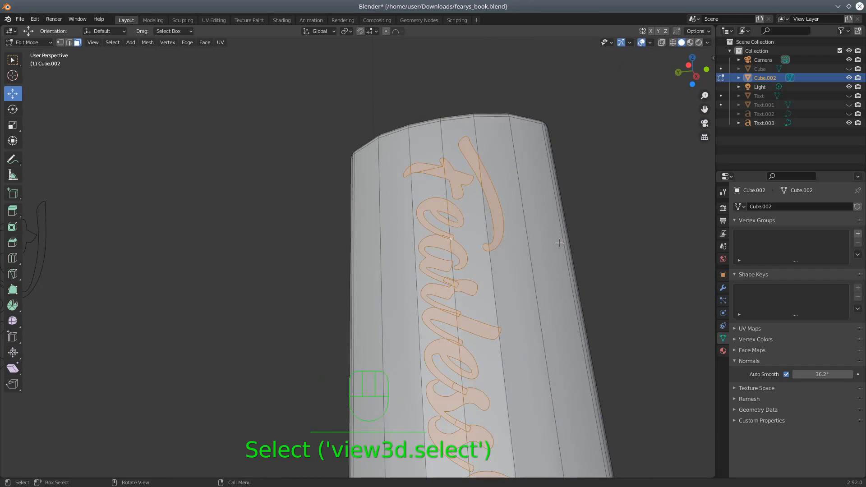
middle_click_drag(559, 244, 507, 254, "shift")
scroll(507, 255, "down", 6, "shift")
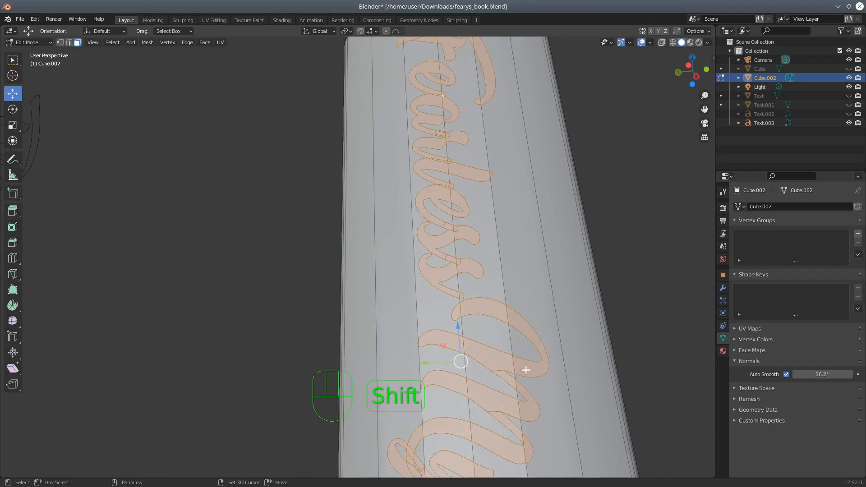
scroll(525, 315, "up", 5)
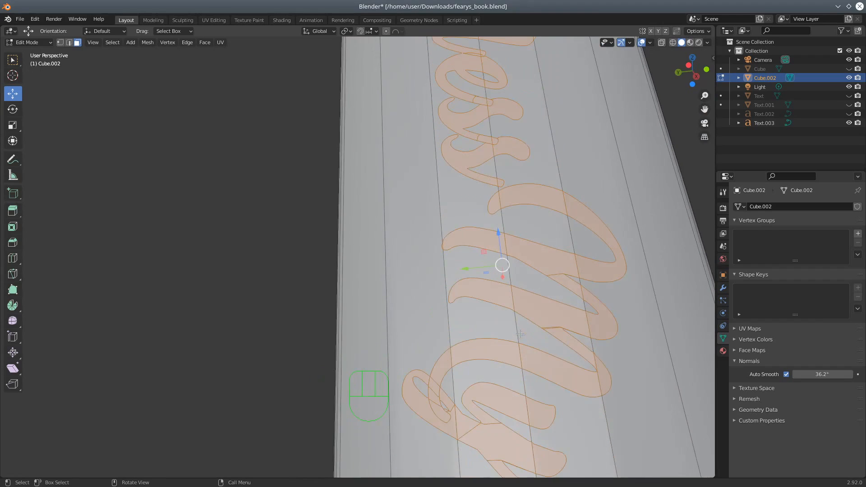
scroll(520, 334, "down", 9, "shift")
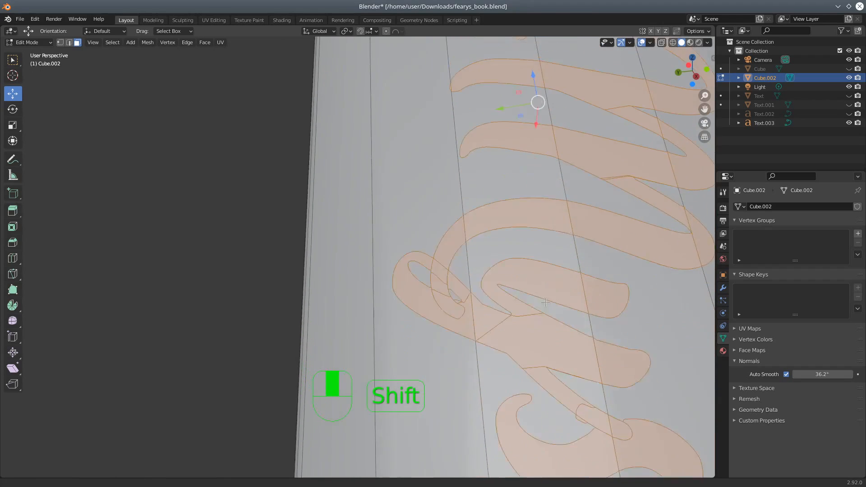
middle_click_drag(545, 372, 540, 294, "shift")
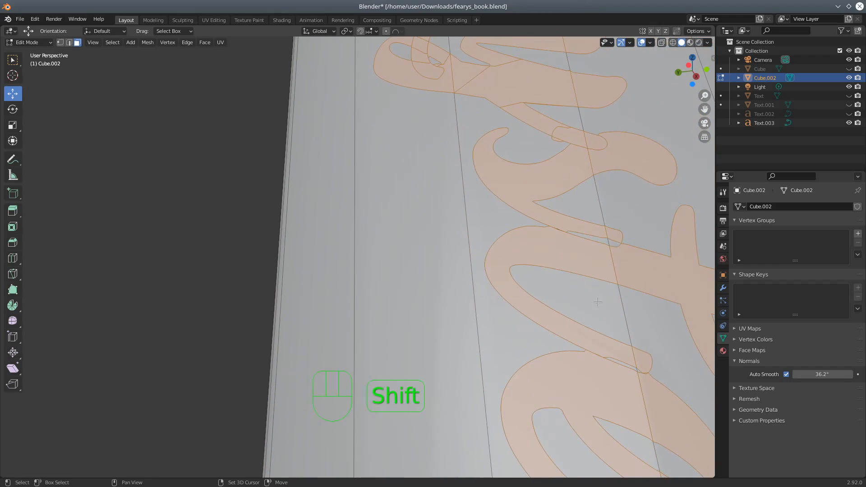
left_click(602, 240, "shift")
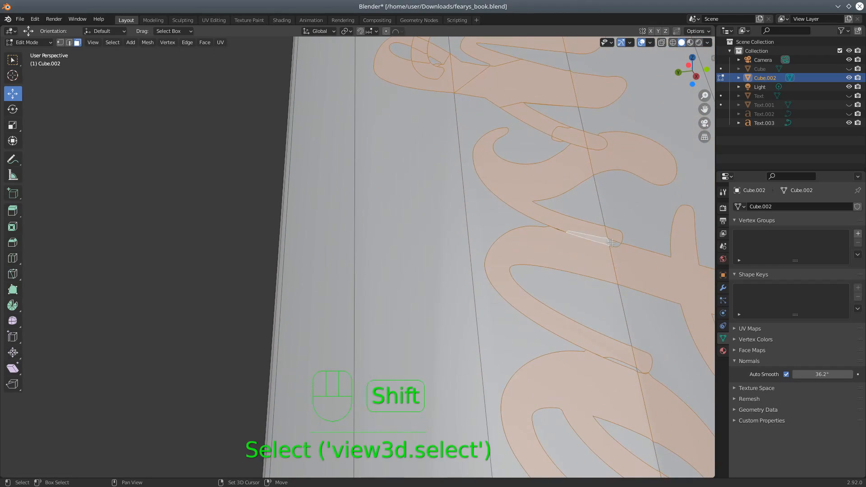
left_click(617, 366, "shift")
Add the sliver faces at the "r"–"i" and "i"–"e" joins in the spine's "Mysteries" to the selection
middle_click_drag(583, 392, 580, 401, "shift")
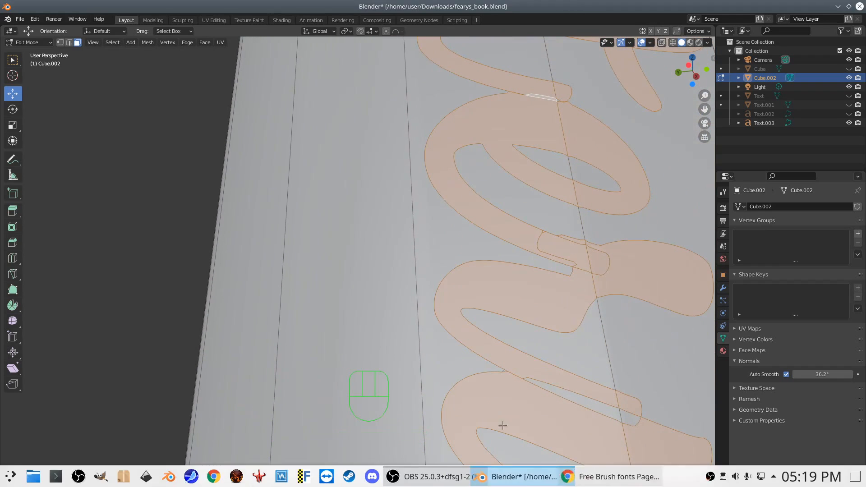
left_click(610, 410, "shift")
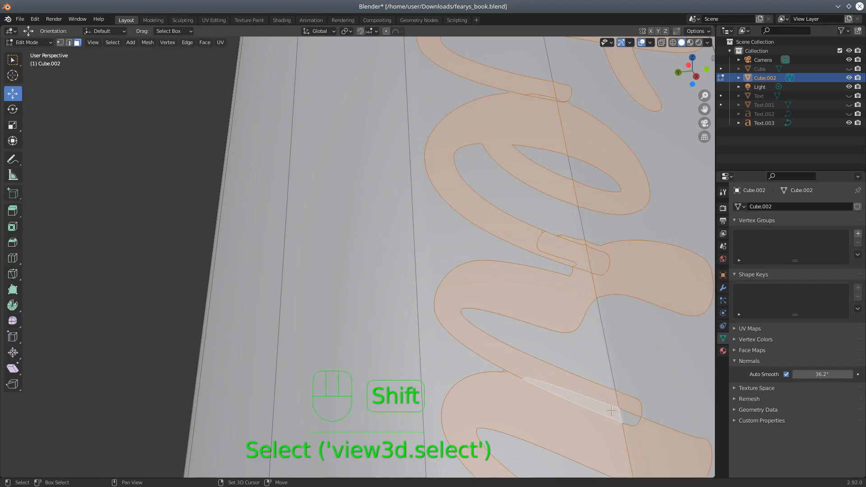
middle_click_drag(625, 414, 493, 322)
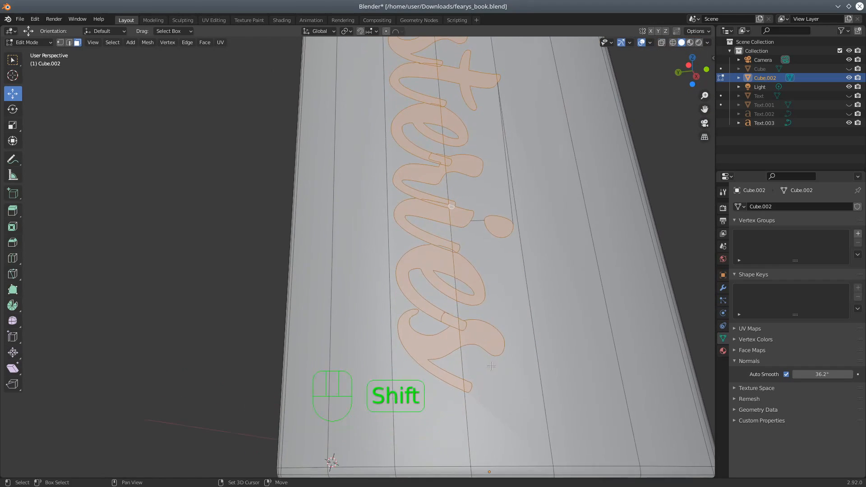
scroll(459, 325, "up", 3)
scroll(459, 325, "up", 3)
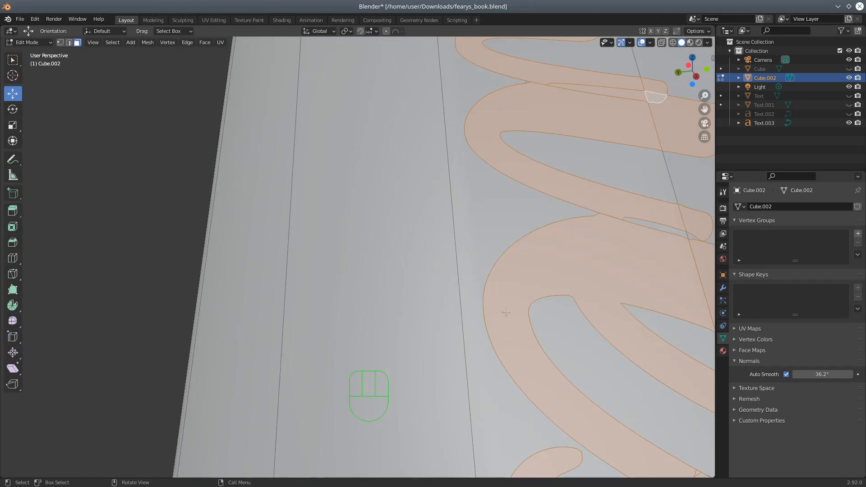
key("shift")
left_click(651, 226, "shift")
left_click(692, 237, "shift")
Extrude the selected spine title faces inward along their normals with Extrude Region to engrave the lettering into the spine
mouse_move(642, 327)
middle_mouse_down("shift")
mouse_move(620, 295)
mouse_move(593, 294)
middle_mouse_up("shift")
scroll(593, 293, "down", 3)
scroll(503, 246, "down", 5)
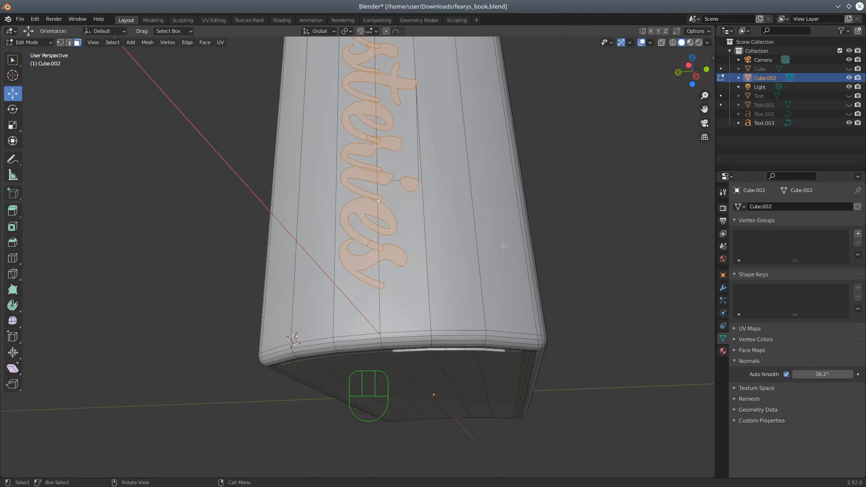
middle_click_drag(451, 194, 489, 212)
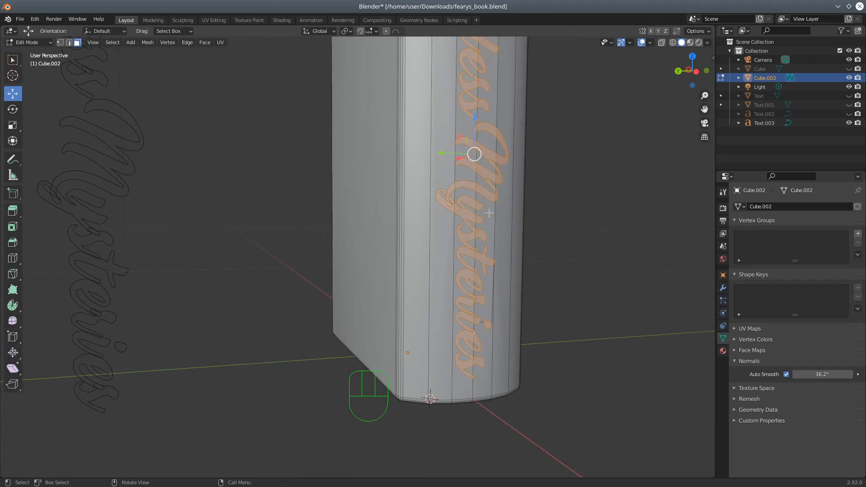
left_click(13, 210)
middle_click_drag(335, 197, 373, 229)
left_click_drag(570, 226, 570, 227)
middle_click_drag(551, 305, 437, 297)
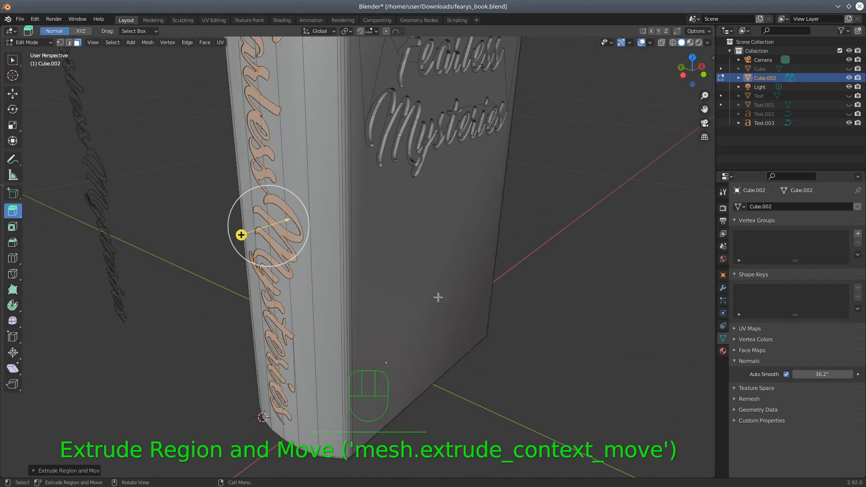
scroll(293, 318, "up", 2)
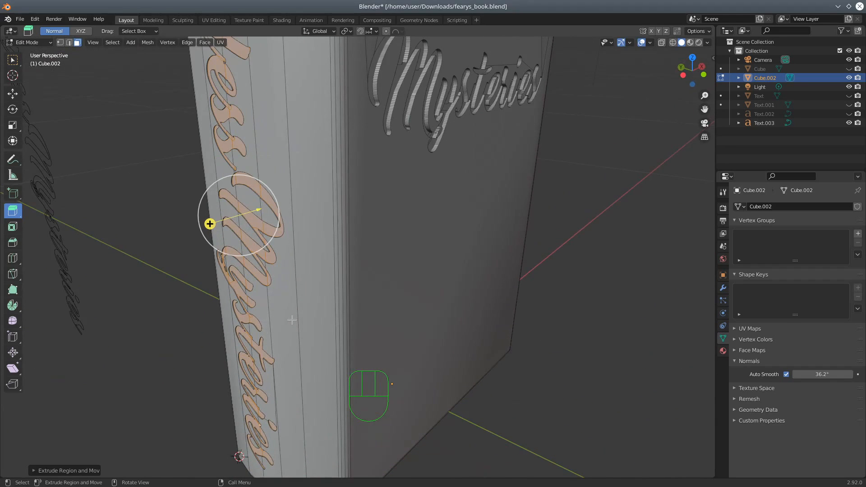
left_click_drag(209, 224, 214, 224)
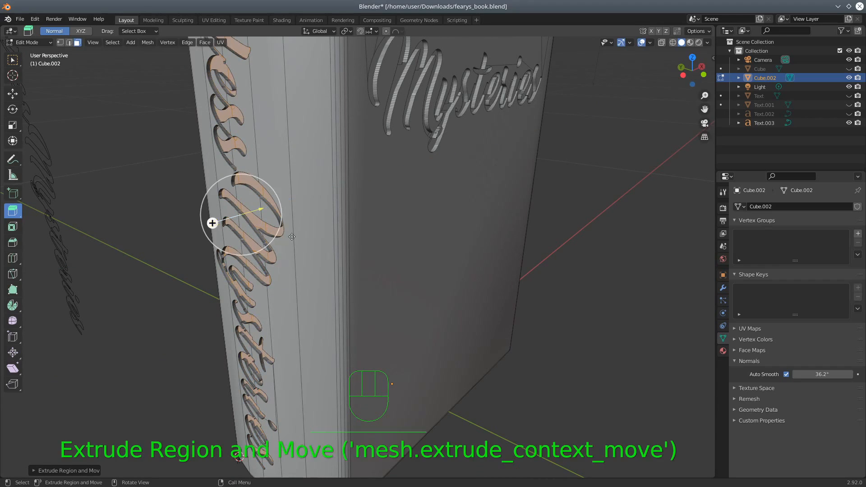
middle_click_drag(496, 228, 498, 280)
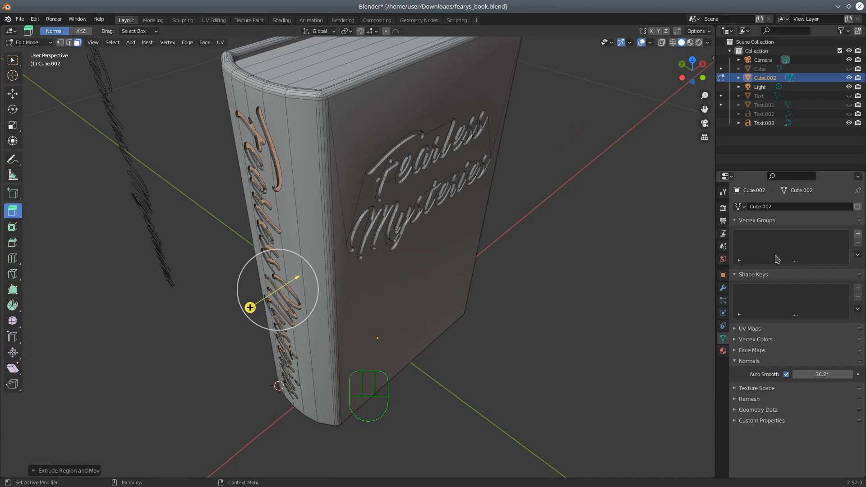
Return the book to Object Mode and preview it with rendered viewport shading
left_click(28, 42)
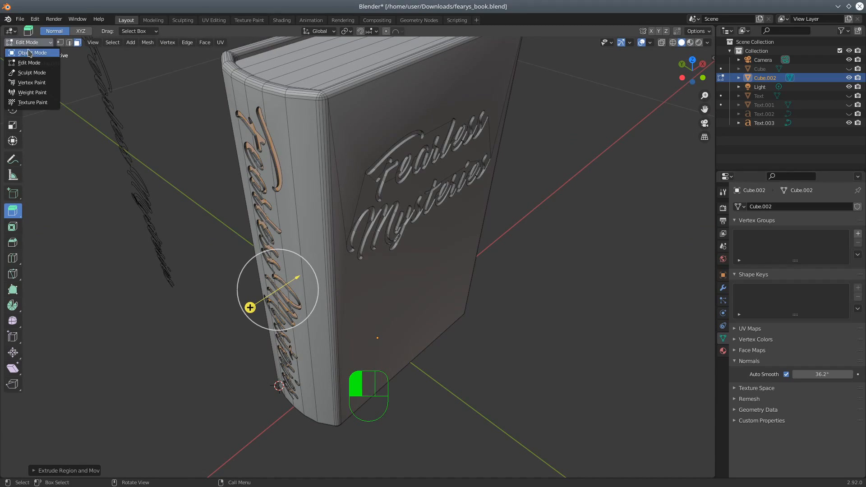
left_click(28, 53)
mouse_move(420, 224)
middle_mouse_down()
mouse_move(410, 219)
mouse_move(423, 212)
middle_mouse_up()
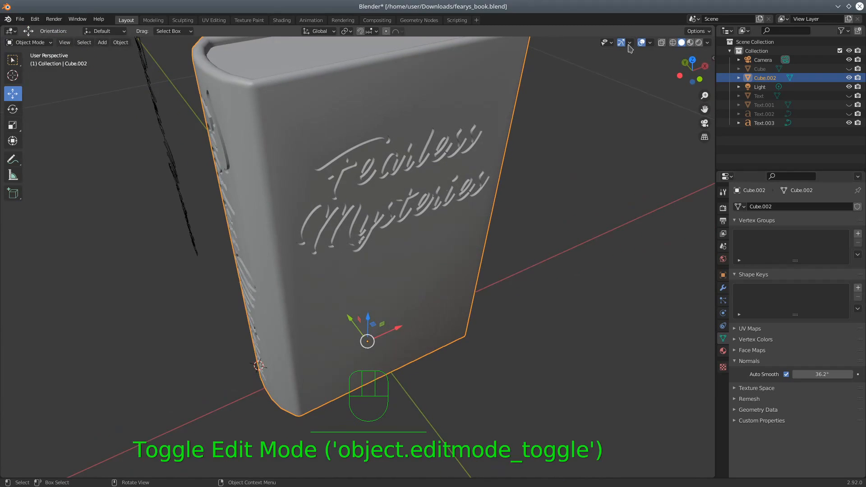
left_click(698, 42)
mouse_move(409, 112)
middle_mouse_down()
mouse_move(466, 121)
mouse_move(481, 102)
mouse_move(436, 93)
mouse_move(406, 104)
mouse_move(402, 118)
mouse_move(411, 125)
mouse_move(392, 129)
mouse_move(392, 139)
middle_mouse_up()
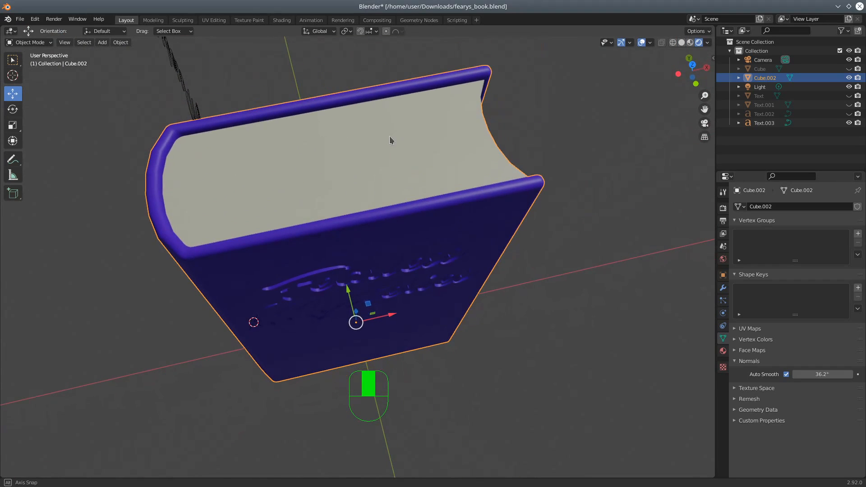
Switch the viewport to wireframe shading and look at the book from the top orthographic view
left_click(673, 42)
mouse_move(410, 114)
middle_mouse_down()
mouse_move(406, 122)
mouse_move(458, 118)
middle_mouse_up()
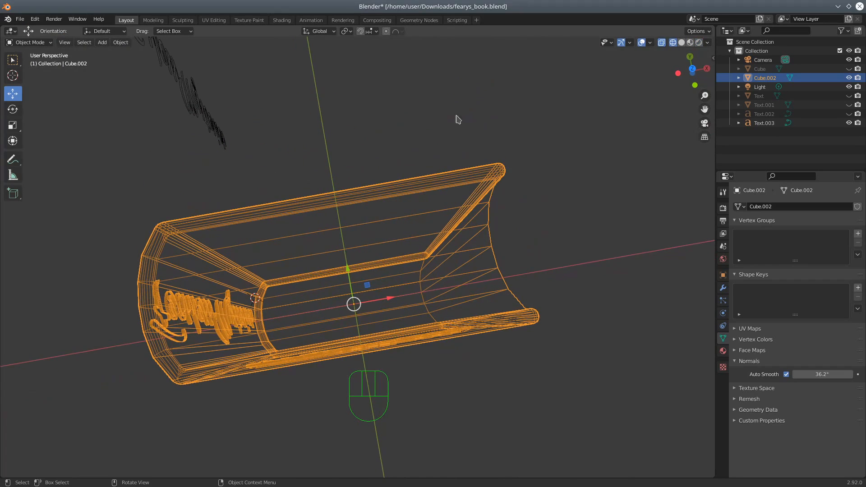
left_click(676, 47)
left_click(692, 68)
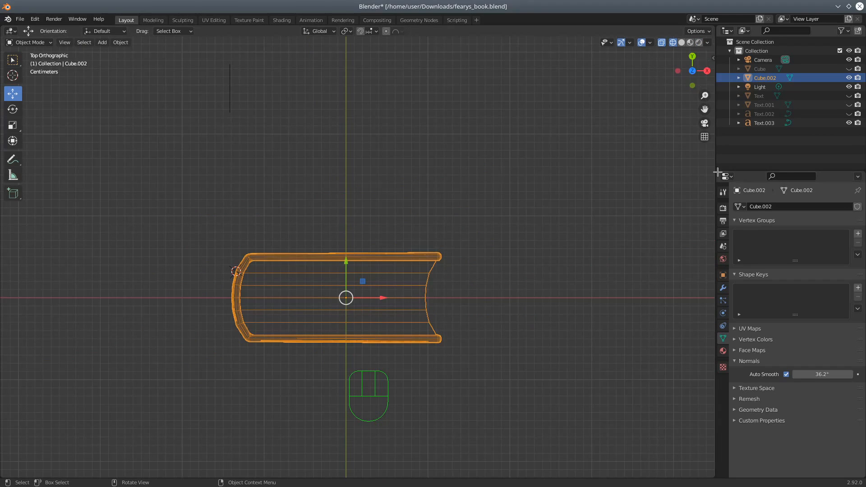
Show the book's material slots and bring its front cover edge into close view
scroll(513, 390, "up", 2)
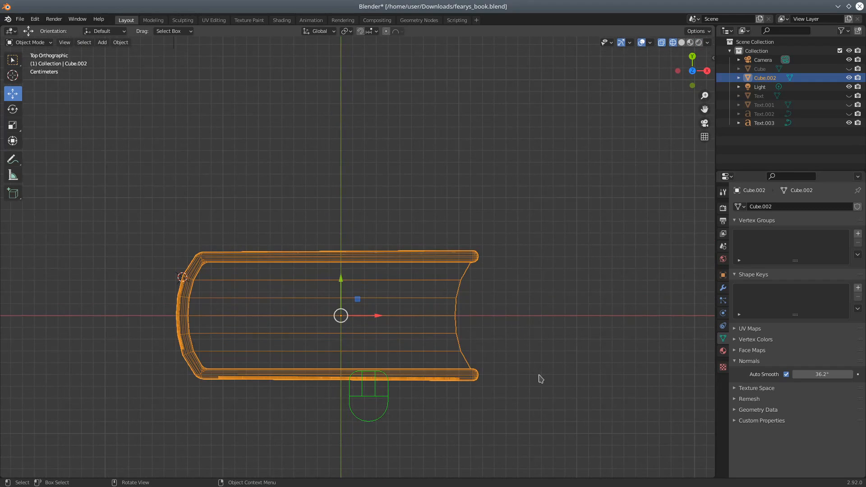
middle_click_drag(556, 394, 610, 248, "shift")
scroll(572, 293, "up", 2)
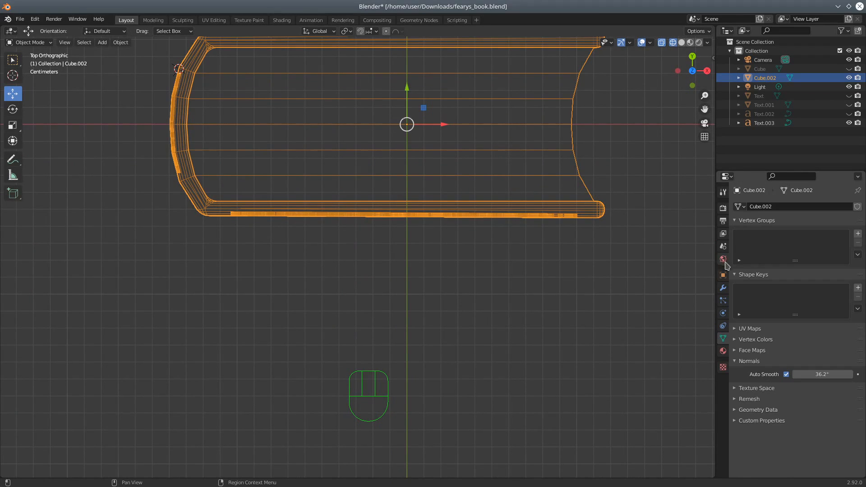
left_click(722, 351)
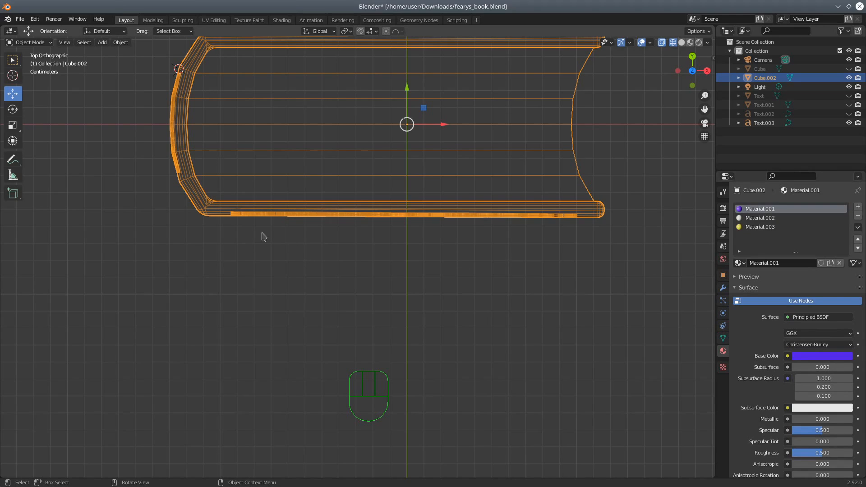
Try to box-select the engraved cover lettering along the front edge while in Object Mode
key("a")
key("a")
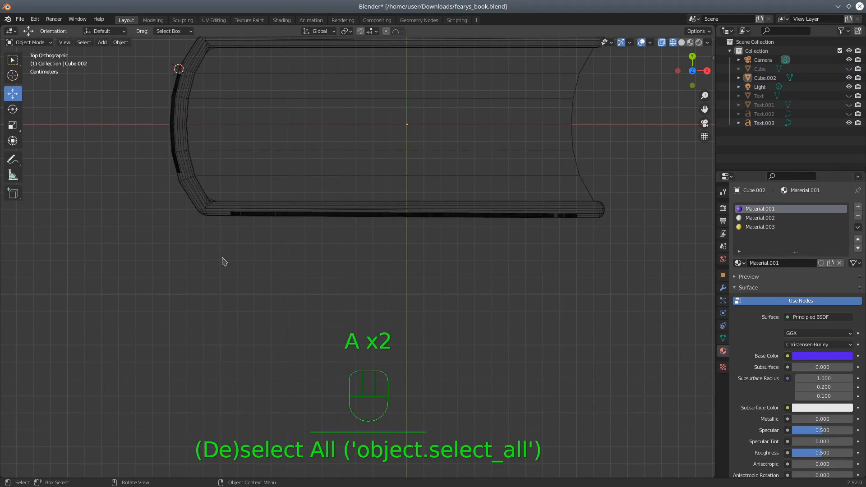
key("b")
left_click_drag(225, 208, 581, 242)
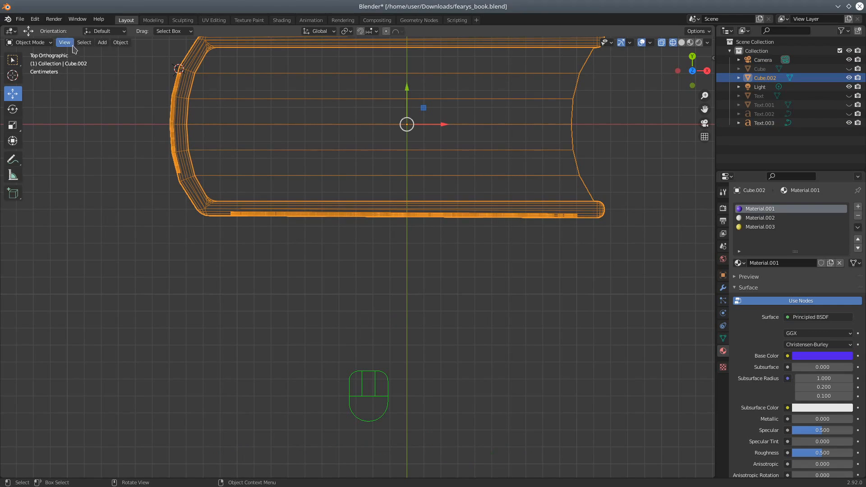
Enter Edit Mode on the book, clear the face selection and box-select the faces along the engraved front cover
left_click(31, 43)
left_click(29, 63)
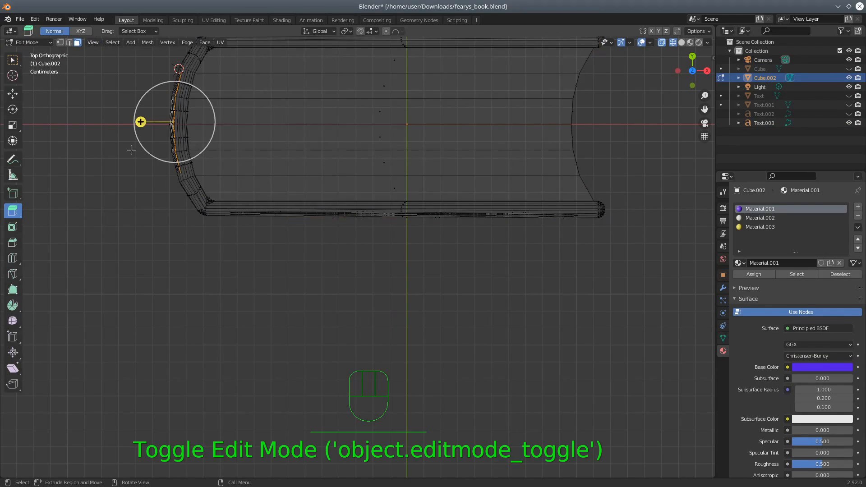
key("a")
key("a")
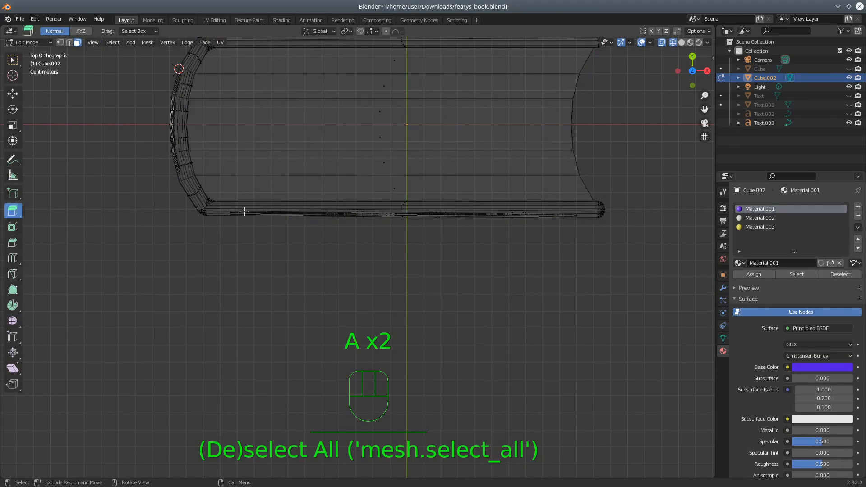
left_click(13, 93)
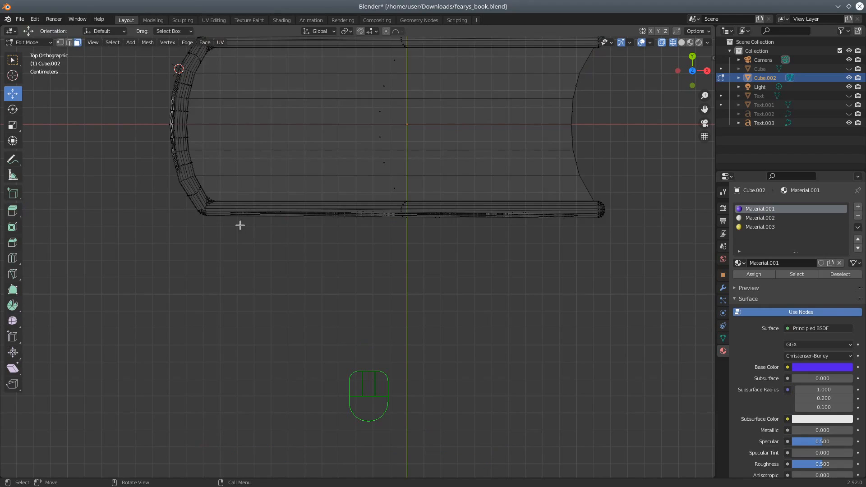
key("b")
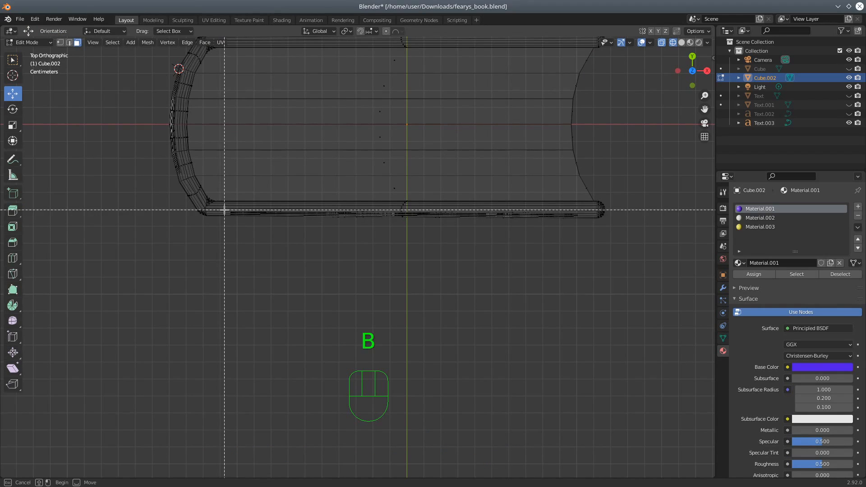
left_click_drag(226, 208, 580, 224)
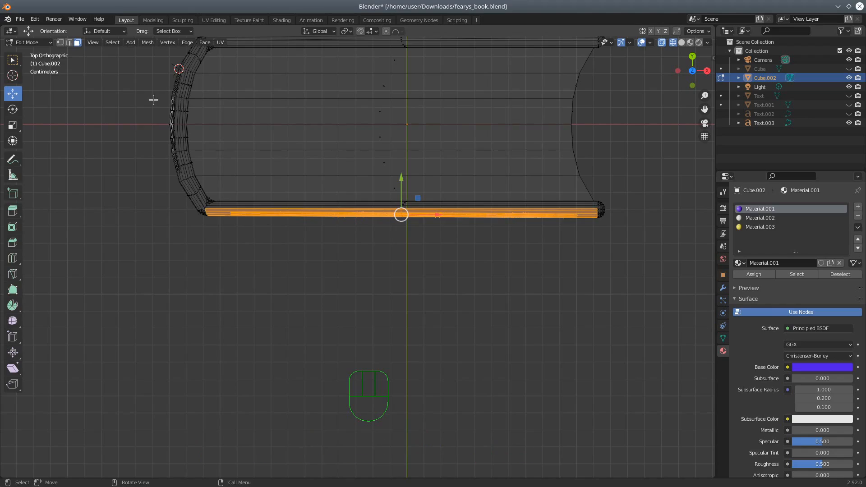
Check the front cover face selection from an angled view in solid and wireframe shading
scroll(363, 290, "down", 3)
middle_click_drag(396, 304, 426, 236)
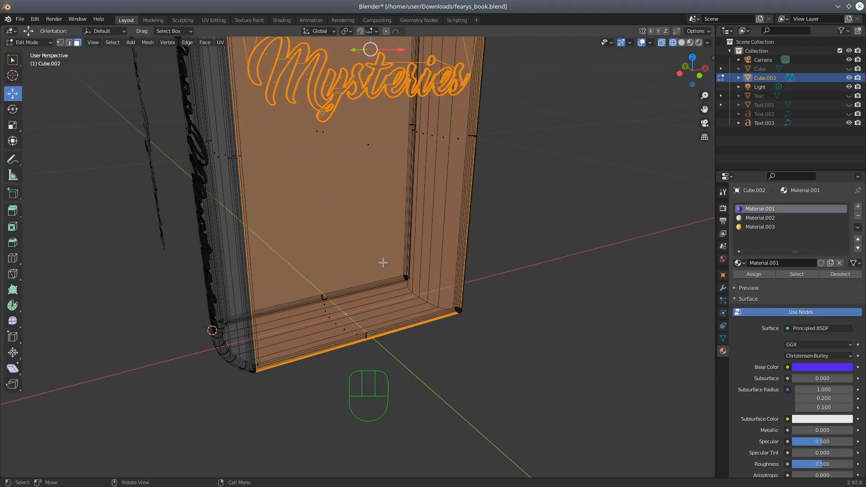
scroll(385, 266, "down", 2)
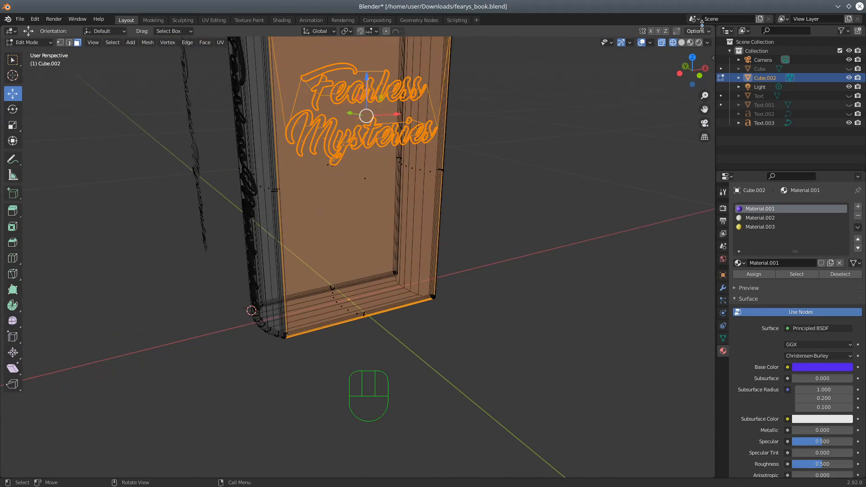
left_click(681, 42)
middle_click_drag(486, 216, 456, 245)
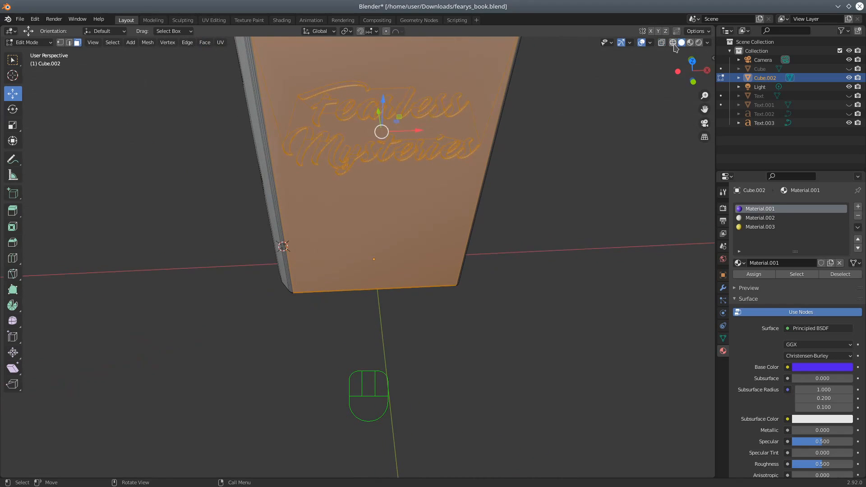
left_click(672, 42)
middle_click_drag(349, 235, 355, 222)
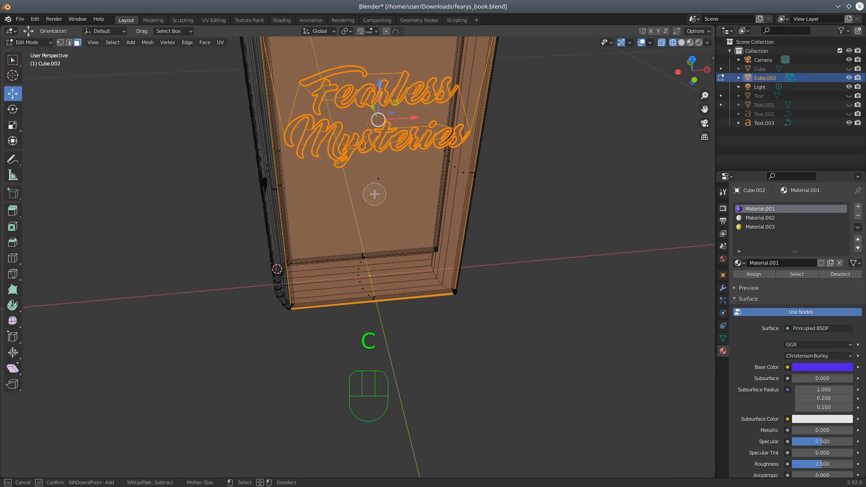
key("shift")
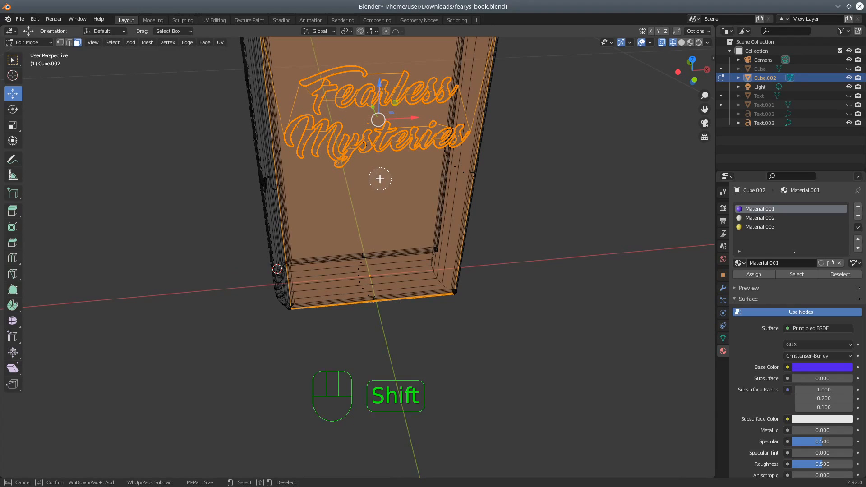
right_click(390, 204)
mouse_move(390, 203)
middle_mouse_down()
mouse_move(397, 230)
mouse_move(411, 189)
mouse_move(402, 206)
middle_mouse_up()
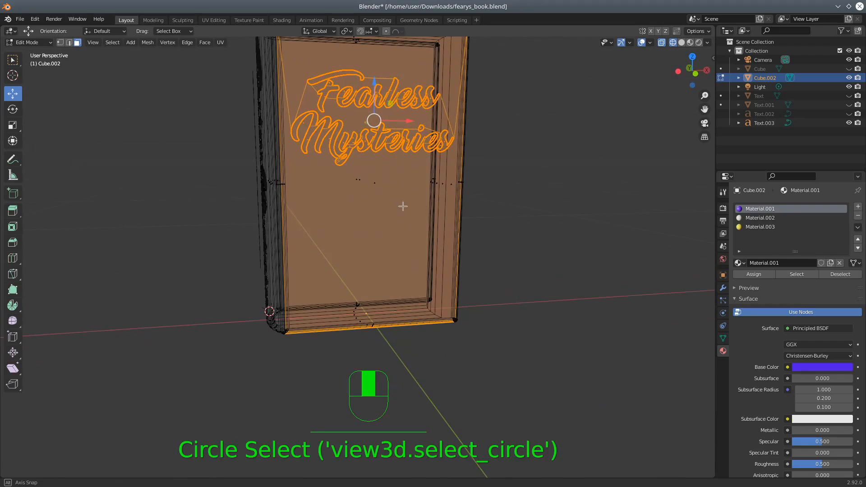
In vertex select mode, box-deselect the cover's lower and upper corner vertices so only the title area stays selected
left_click(60, 42)
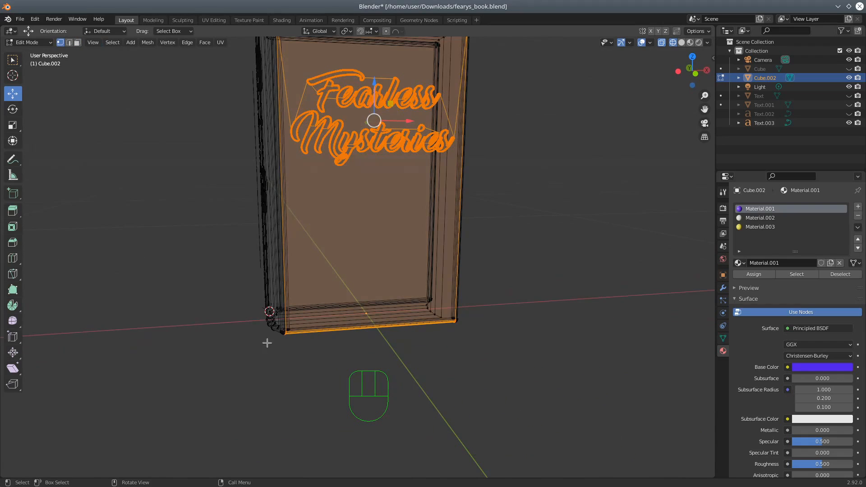
key("b")
left_click_drag(262, 289, 491, 354)
middle_click_drag(530, 156, 518, 254, "shift")
key("b")
middle_click_drag(234, 100, 514, 154)
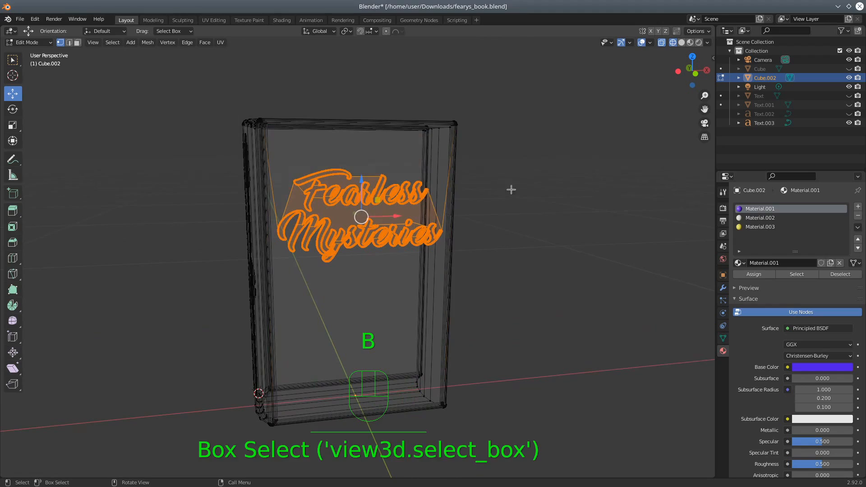
Return to face select mode and deselect the cover face between the words "Fearless" and "Mysteries"
scroll(507, 280, "up", 5)
middle_click_drag(530, 284, 482, 266)
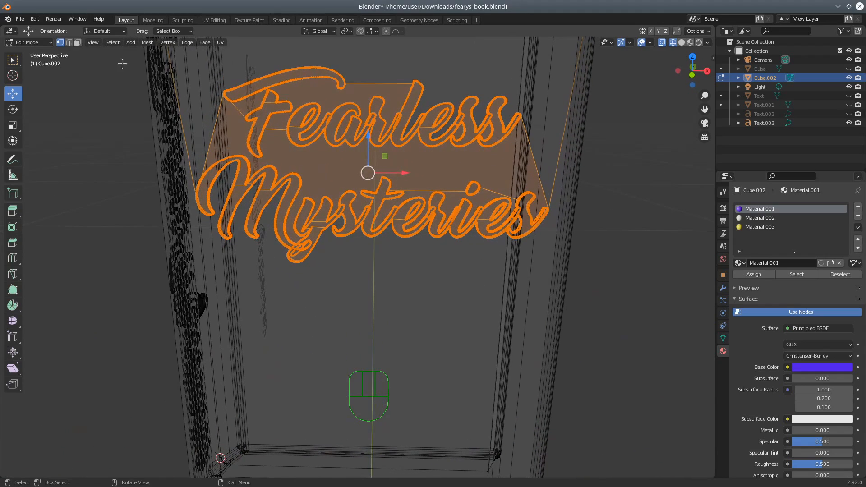
key("3")
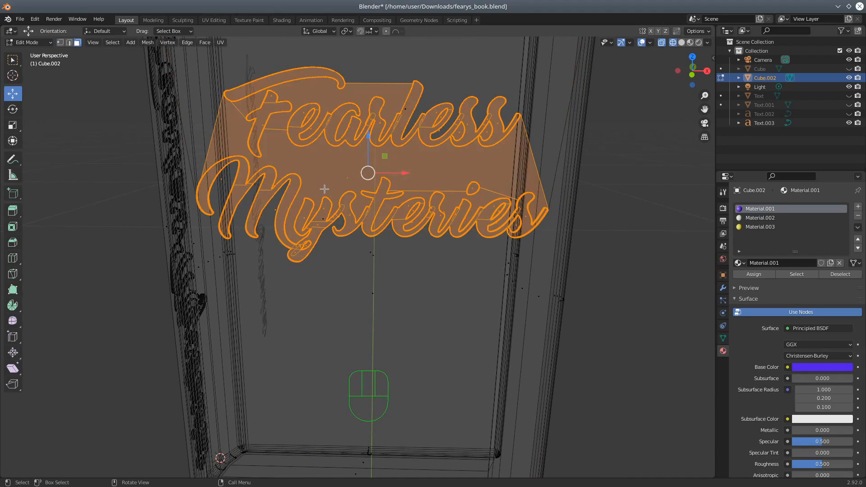
left_click(347, 173, "shift")
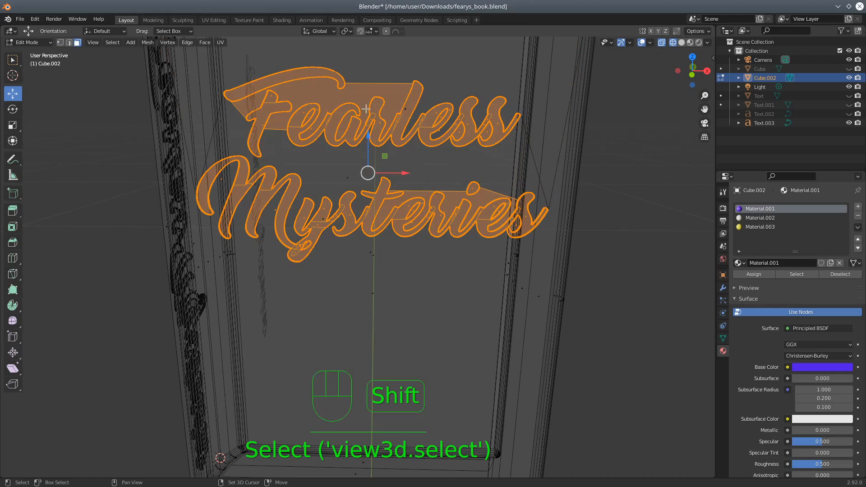
Try to deselect the flat cover face enclosed between the "F" swash and the "l" of "Fearless"
left_click(303, 105, "shift")
left_click(407, 108, "shift")
left_click(407, 109, "shift")
left_click(399, 92, "shift")
left_click(329, 106, "shift")
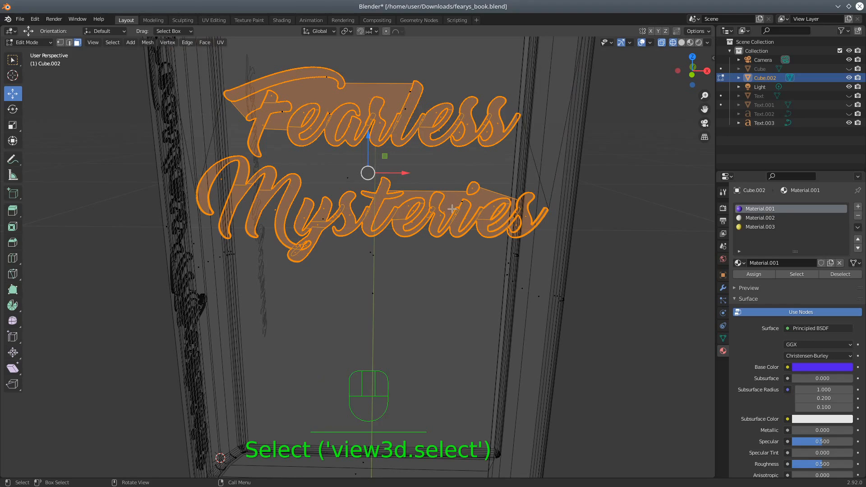
Deselect the cover face above "teries" and the faces inside the lower loop of the "y" in "Mysteries"
scroll(452, 209, "up", 2)
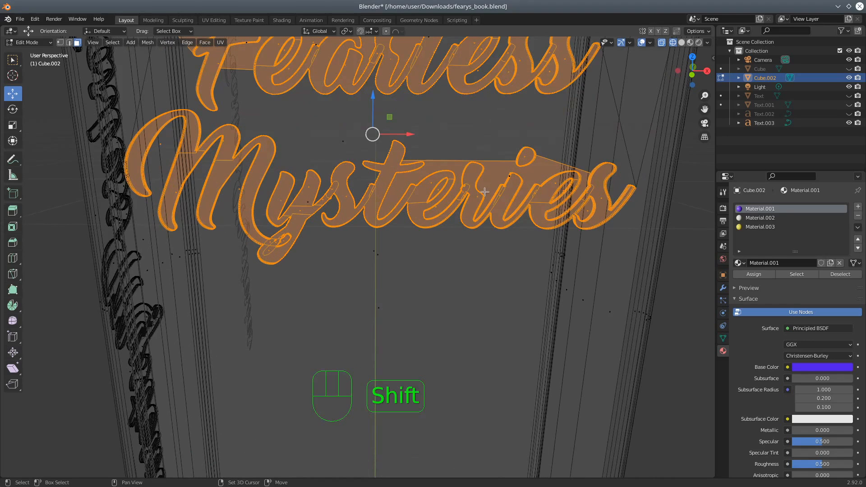
left_click(483, 190, "shift")
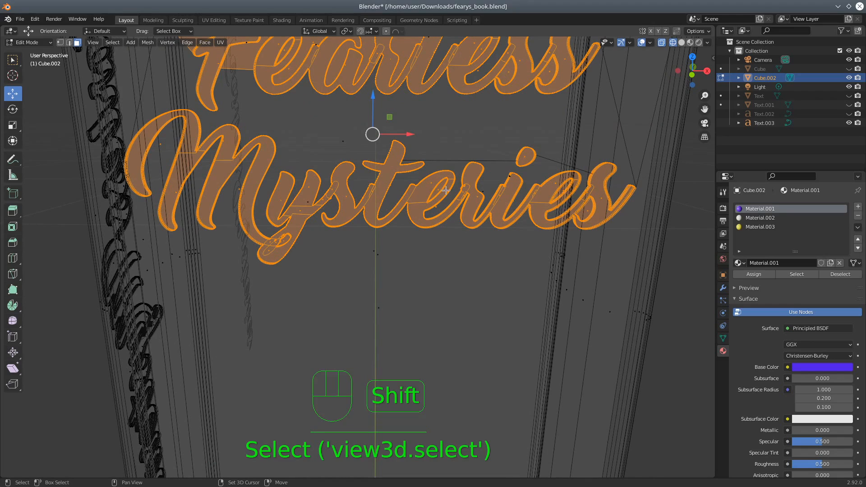
left_click(561, 190, "shift")
left_click(276, 244, "shift")
left_click(276, 244, "shift")
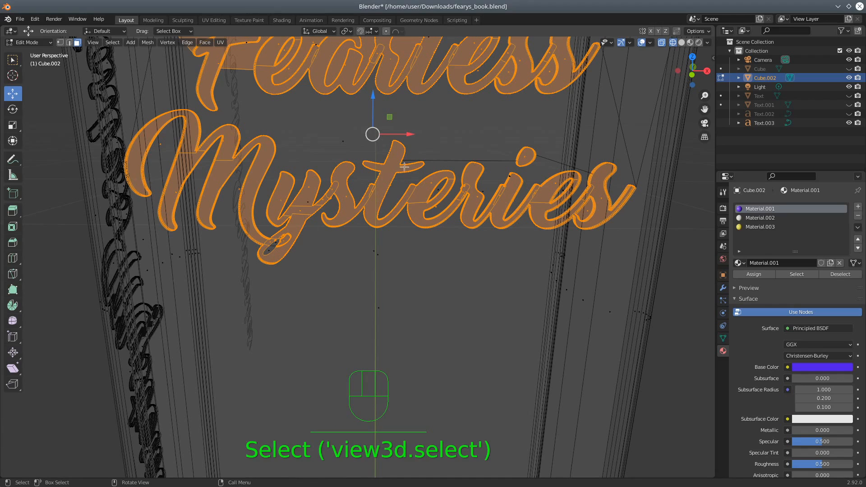
Deselect faces in the first "e" of "Fearless" and try to deselect the cover face between the "F" and that "e"
middle_click_drag(405, 155, 377, 212, "shift")
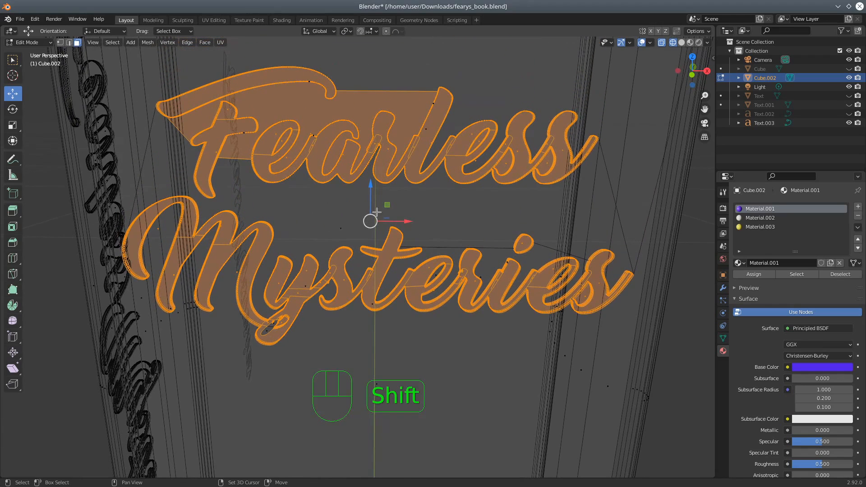
left_click(288, 146, "shift")
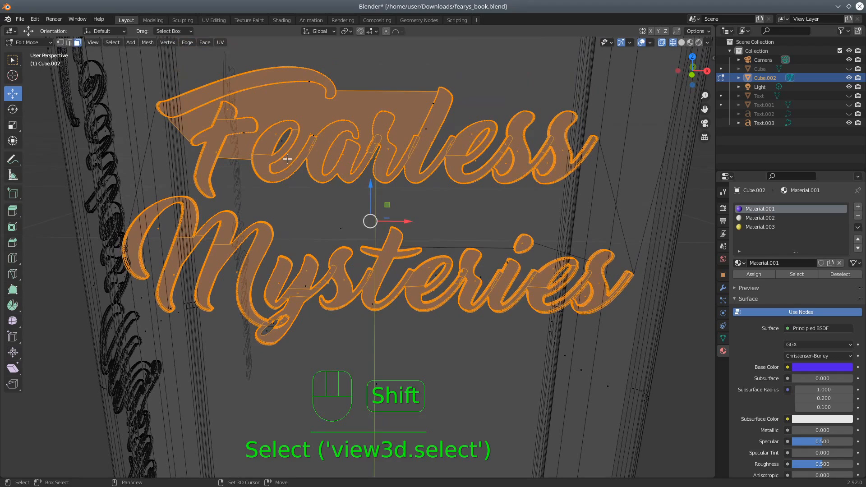
left_click(287, 159, "shift")
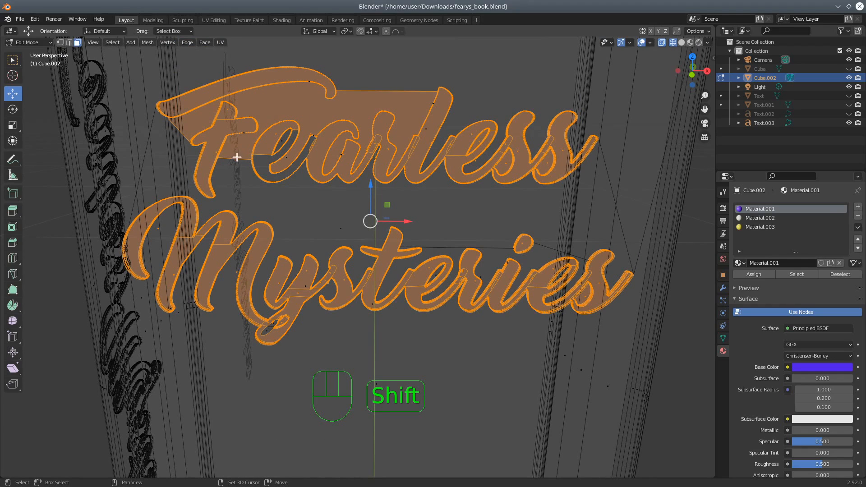
middle_click_drag(248, 175, 306, 201)
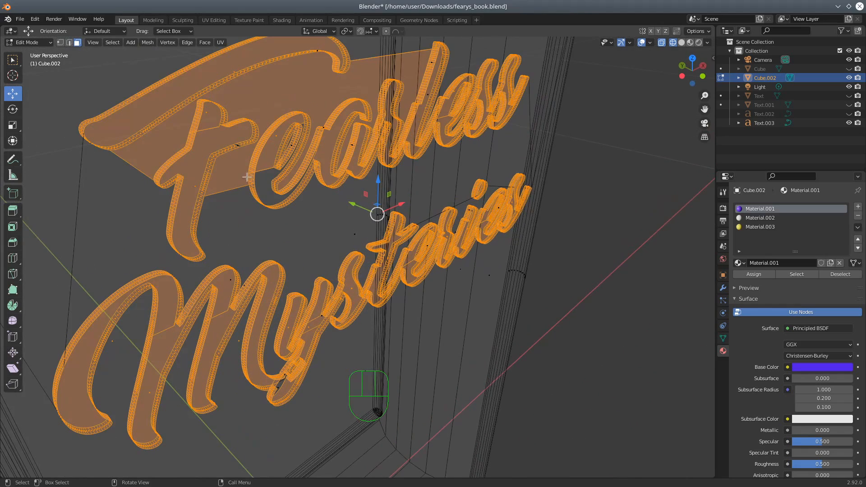
key("shift")
left_click(230, 172, "shift")
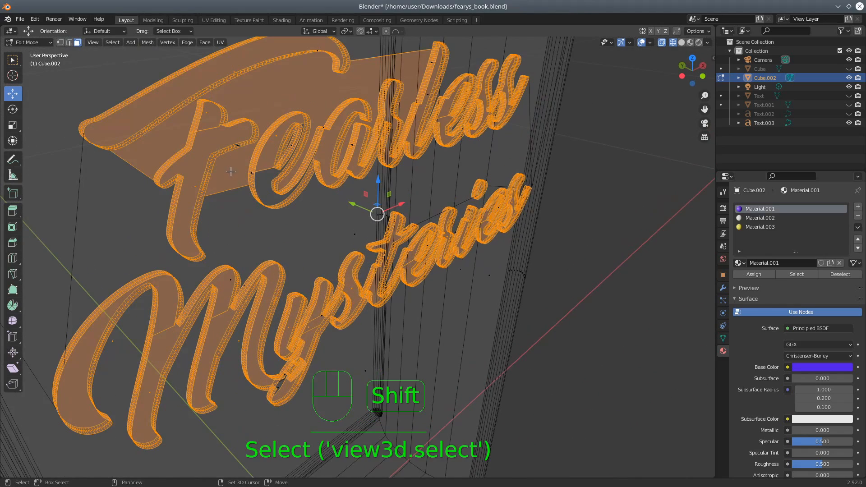
Toggle the selection of the faces at the "a" of "Fearless"
middle_click_drag(240, 168, 214, 161)
key("shift")
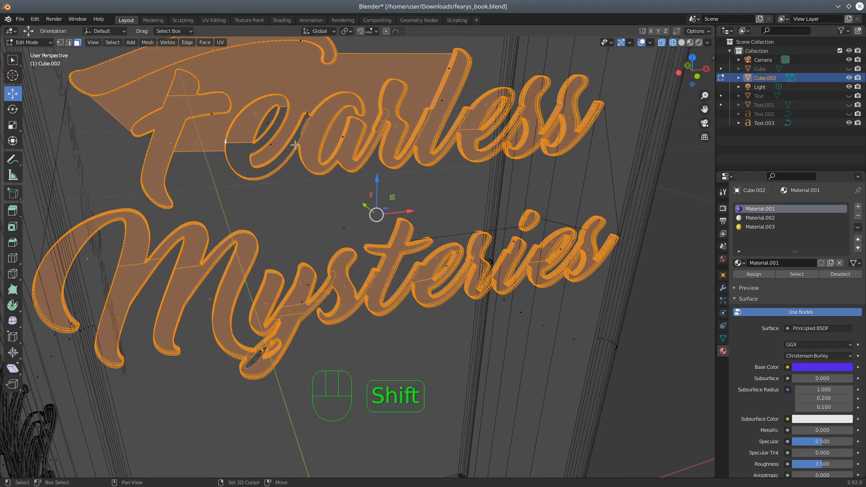
left_click(333, 132, "shift")
left_click(340, 139, "shift")
Add the lower stroke face of the first "e" in "Fearless" back to the selection
scroll(336, 178, "down", 3)
middle_click_drag(327, 194, 290, 193)
middle_click_drag(372, 202, 398, 199)
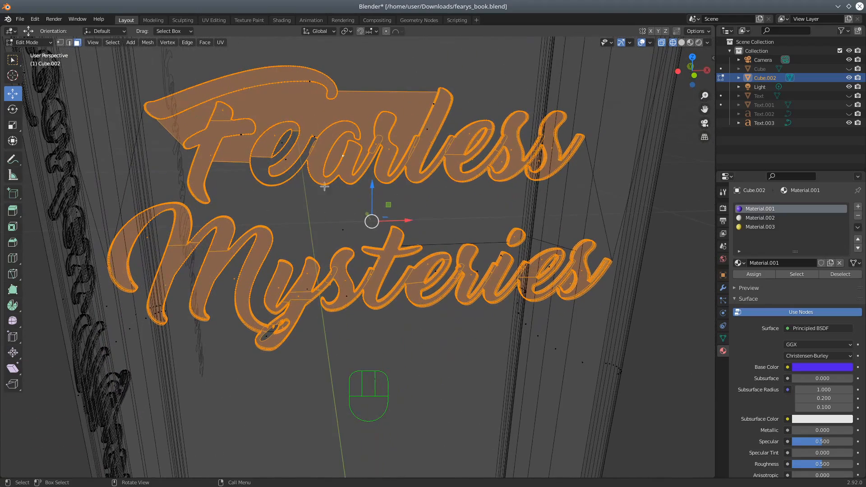
key("shift")
left_click(262, 168, "shift")
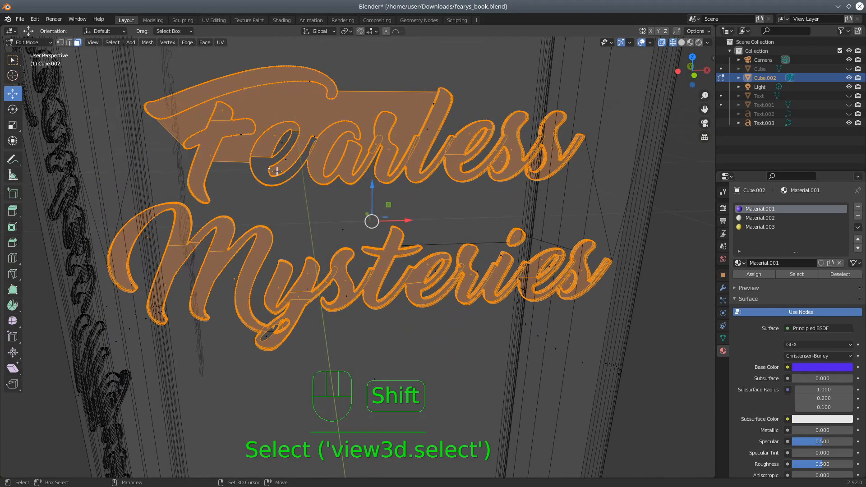
left_click(279, 167, "shift")
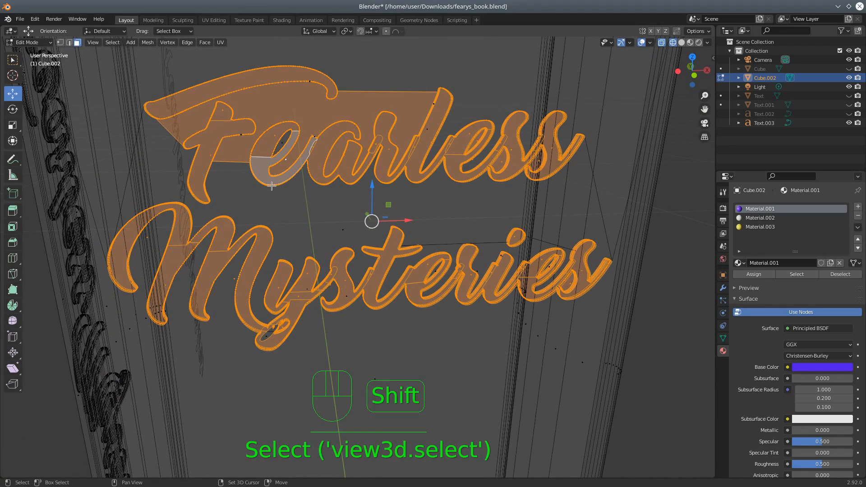
scroll(278, 190, "up", 1)
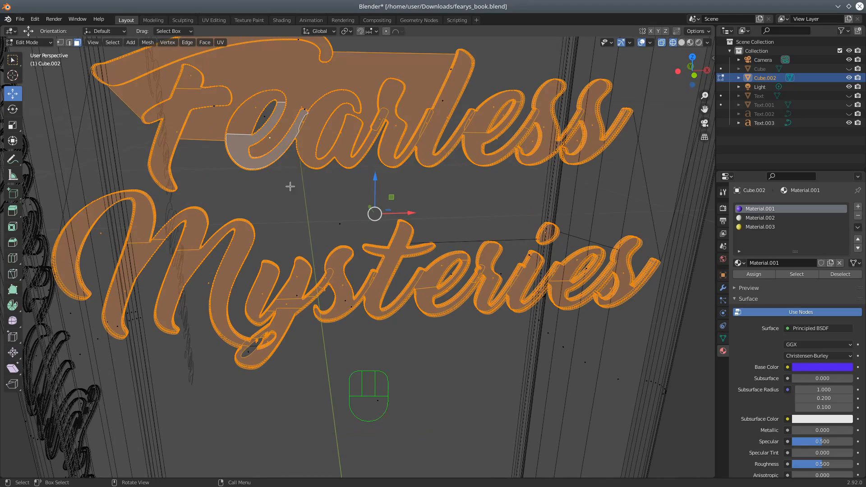
Try to deselect the cover face behind "Fearless", toggling faces at the "F" crossbar, the "l" and the first "e"
middle_click_drag(304, 190, 315, 268, "shift")
scroll(314, 268, "up", 1)
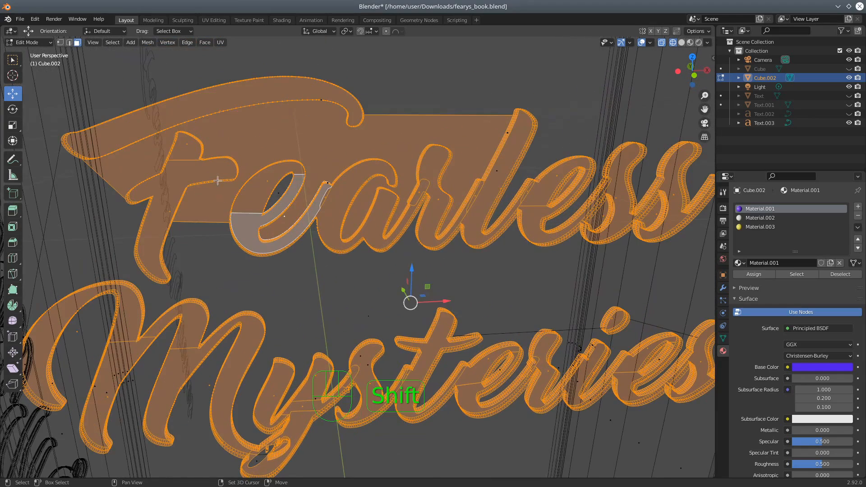
left_click(216, 181, "shift")
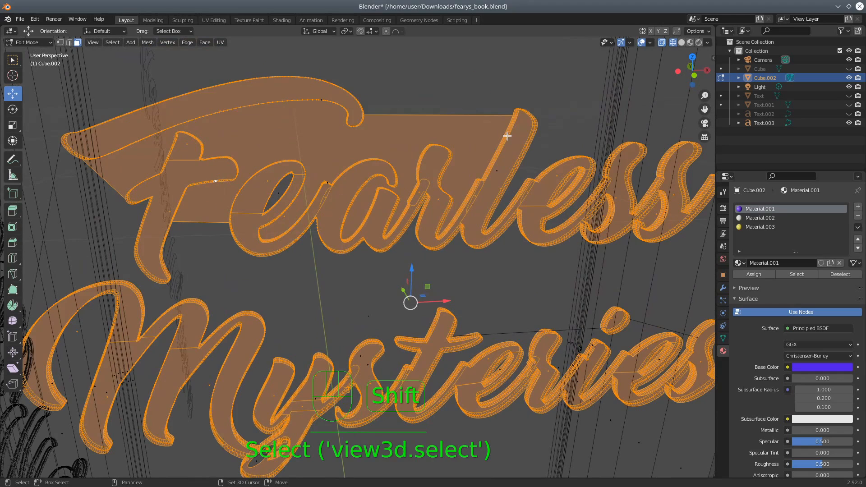
left_click(497, 170, "shift")
left_click(498, 170, "shift")
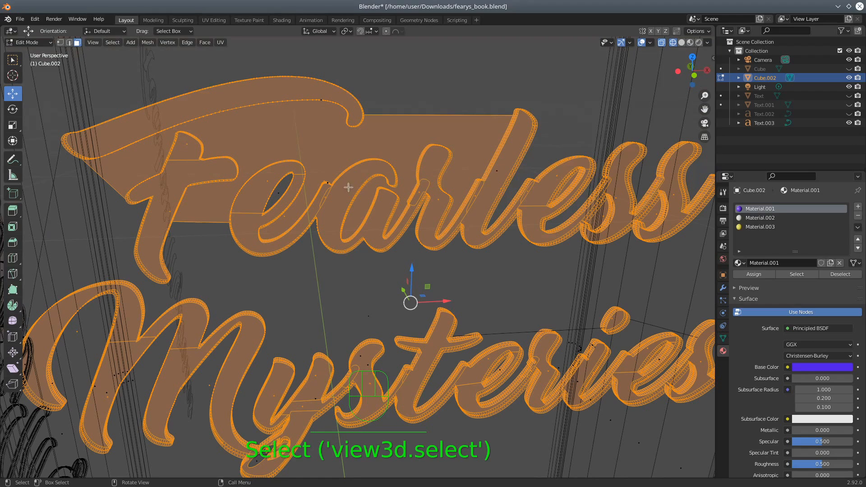
left_click(283, 216, "shift")
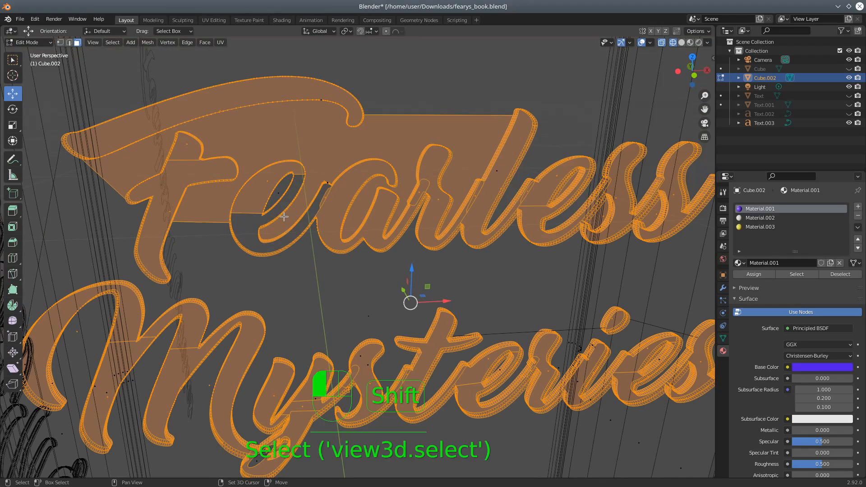
left_click(283, 217, "shift")
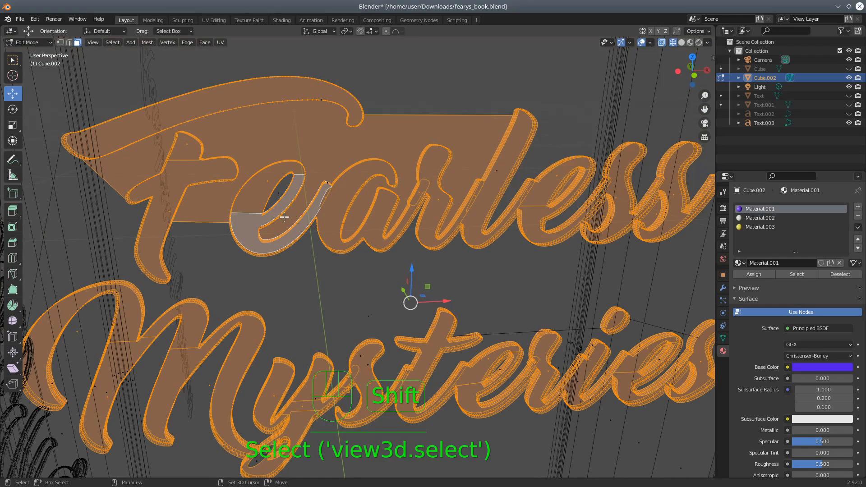
left_click(214, 199, "shift")
left_click(216, 180, "shift")
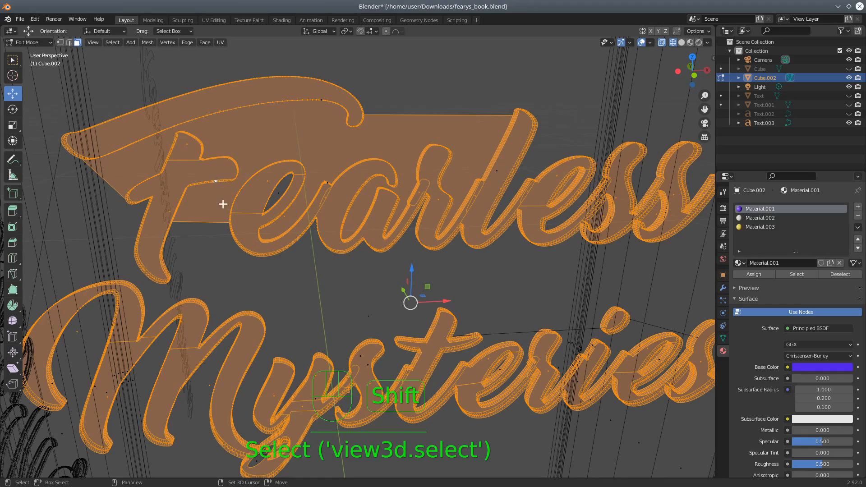
Deselect the large cover face behind "Fearless" and the sliver face at the "F" crossbar, keeping only the lettering selected
middle_click_drag(329, 179, 499, 211)
scroll(443, 242, "down", 2)
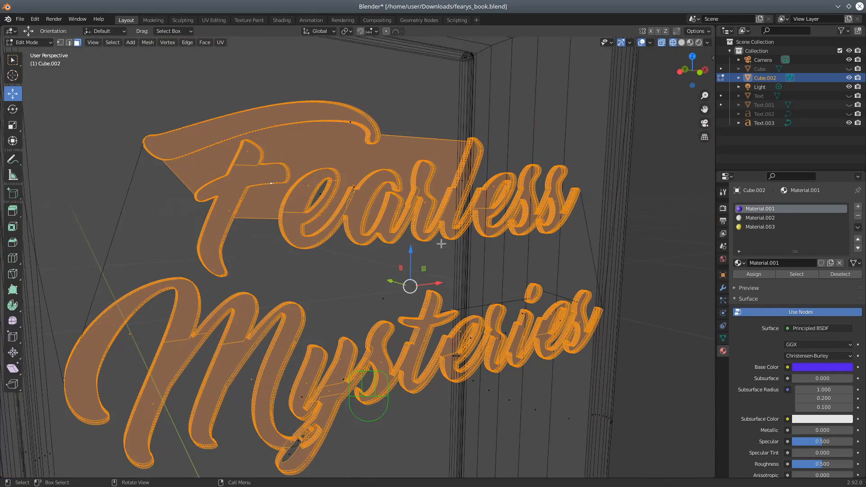
middle_click_drag(432, 308, 400, 290)
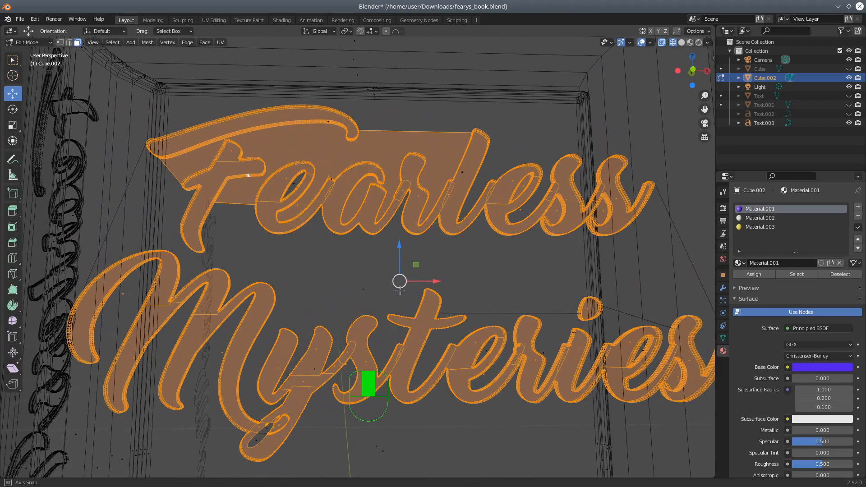
left_click(523, 186, "shift")
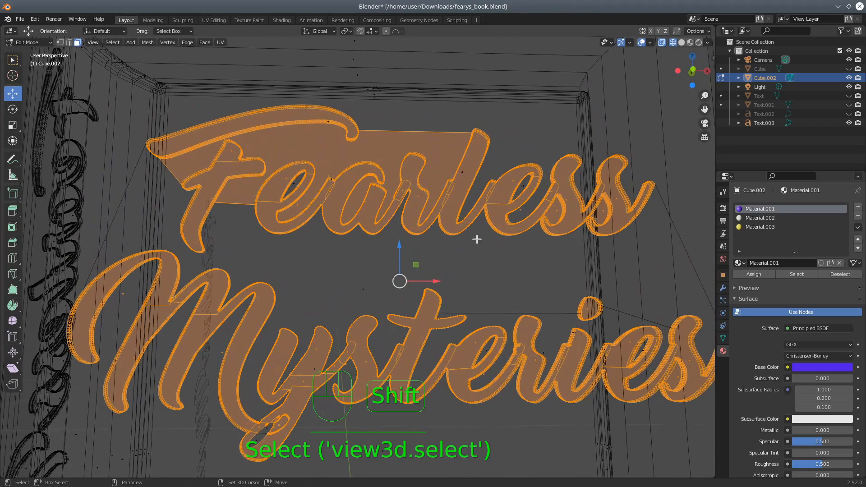
left_click(327, 175, "shift")
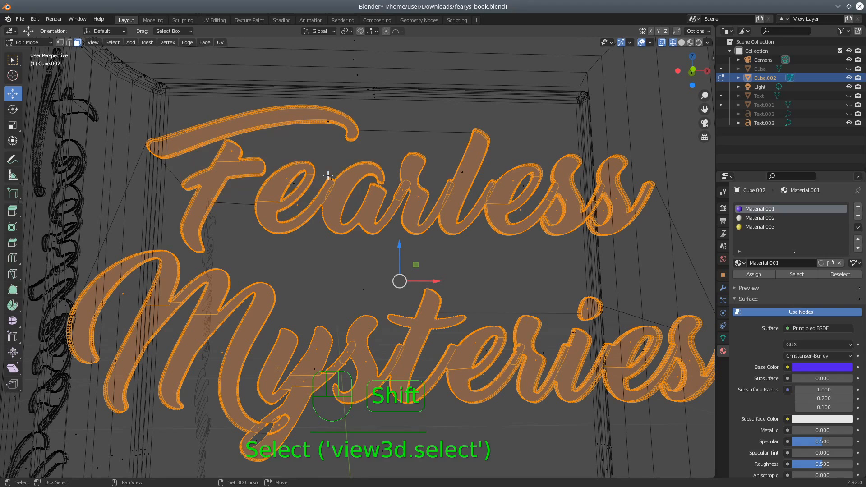
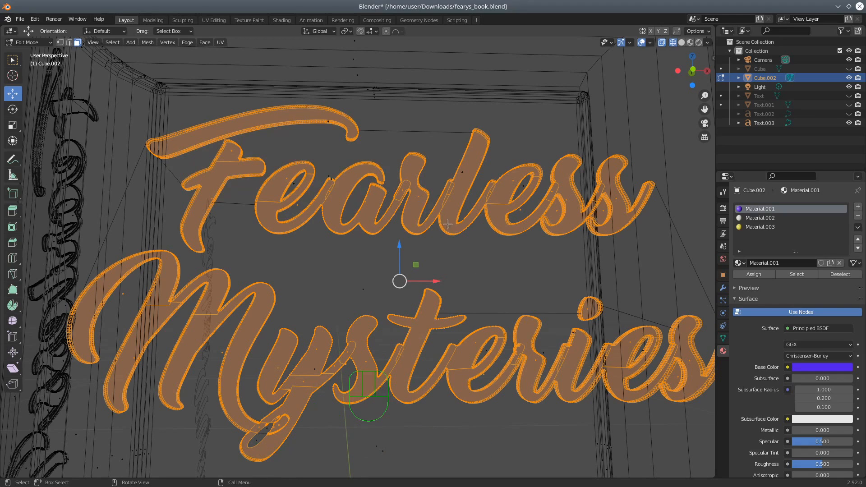
Assign the yellow Material.003 to the selected title lettering faces on the cover
scroll(543, 286, "down", 3)
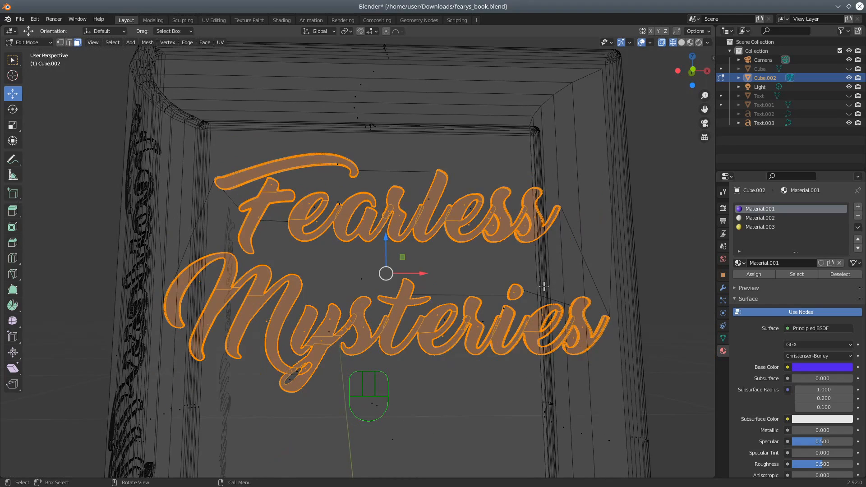
left_click(765, 227)
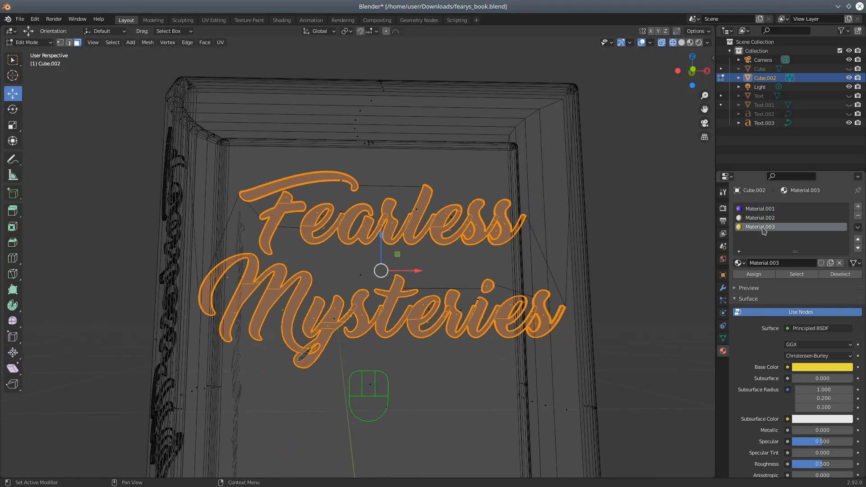
left_click(757, 274)
Show the book in top view and clear the whole face selection
middle_click_drag(241, 241, 370, 324)
left_click(692, 65)
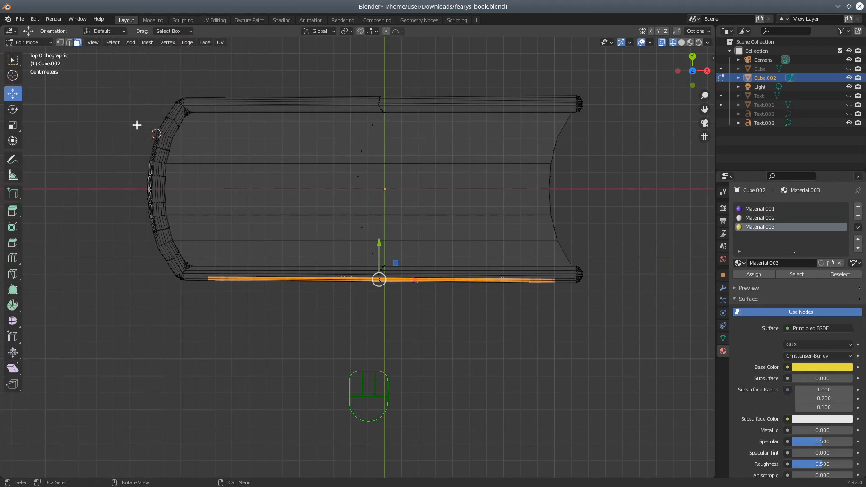
key("c")
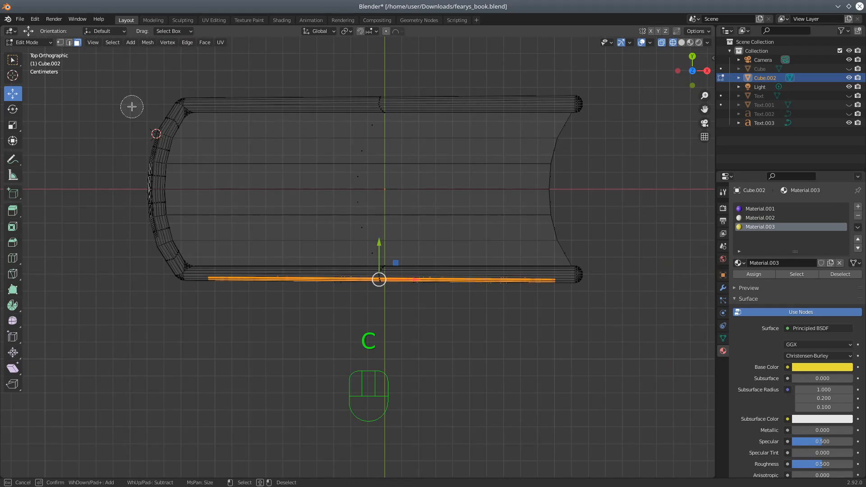
right_click(152, 122)
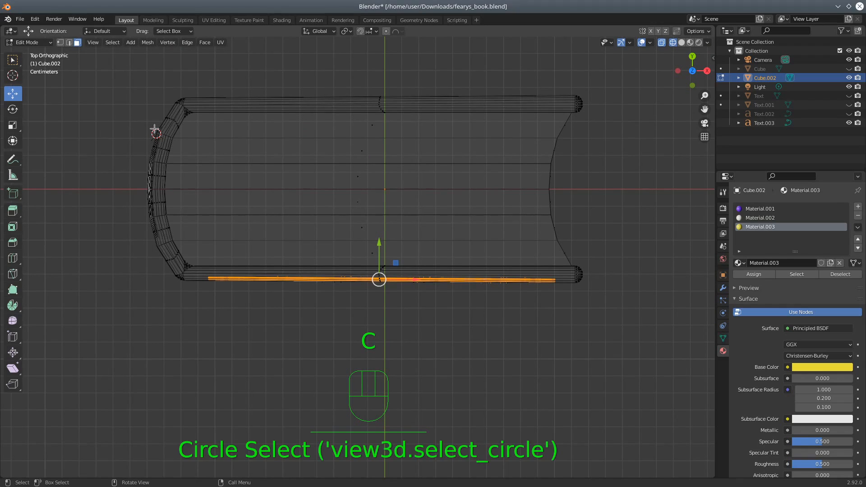
key("a")
key("a")
key("a")
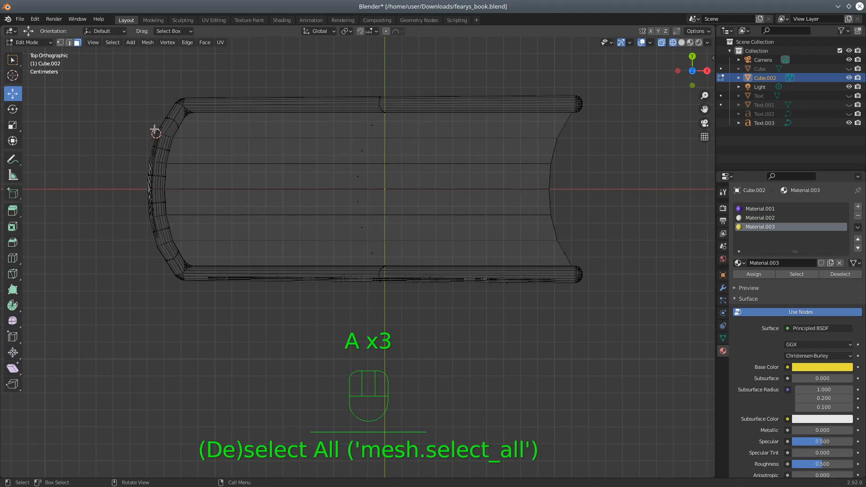
Circle-select the outer faces along the book's curved spine, including the engraved lettering
key("c")
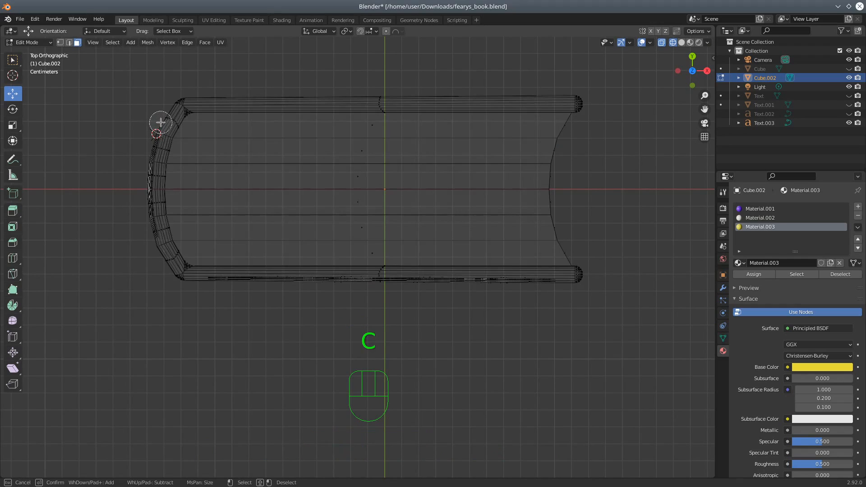
mouse_move(161, 123)
left_mouse_down()
mouse_move(147, 181)
mouse_move(150, 235)
left_mouse_up()
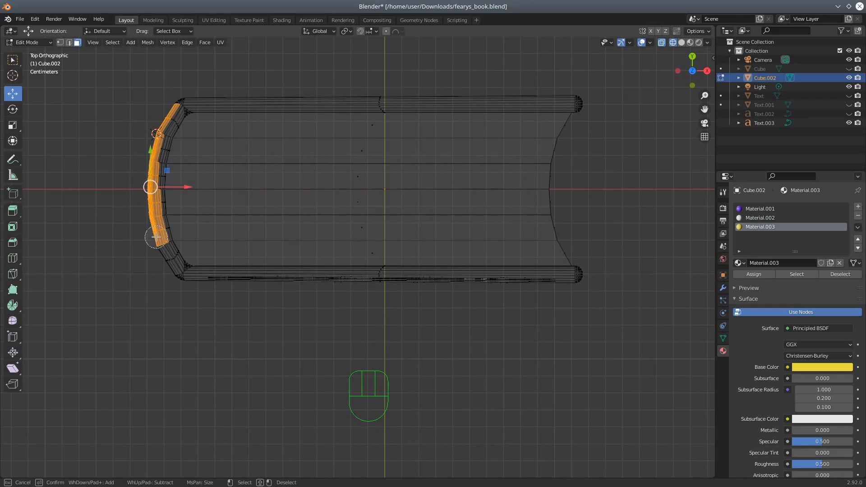
right_click(99, 124)
Box-deselect the rim faces at the top and bottom ends of the spine
middle_click_drag(128, 189, 290, 177)
key("b")
left_click_drag(195, 75, 440, 112)
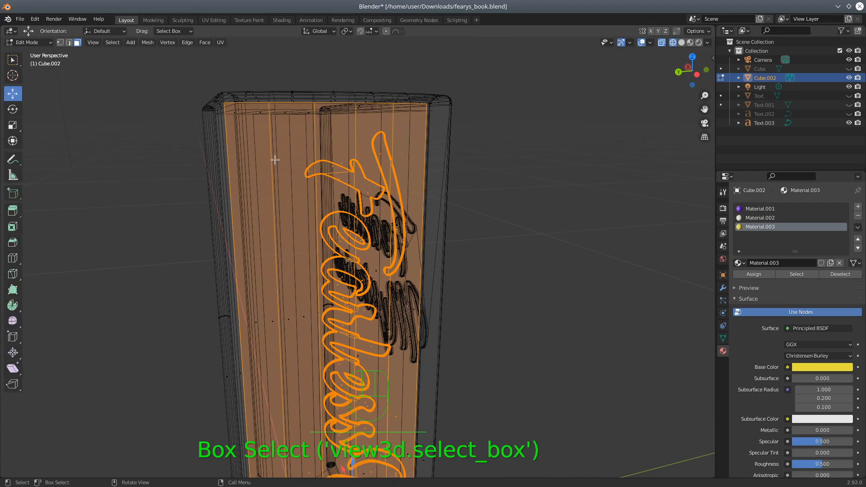
middle_click_drag(268, 186, 377, 221)
key("b")
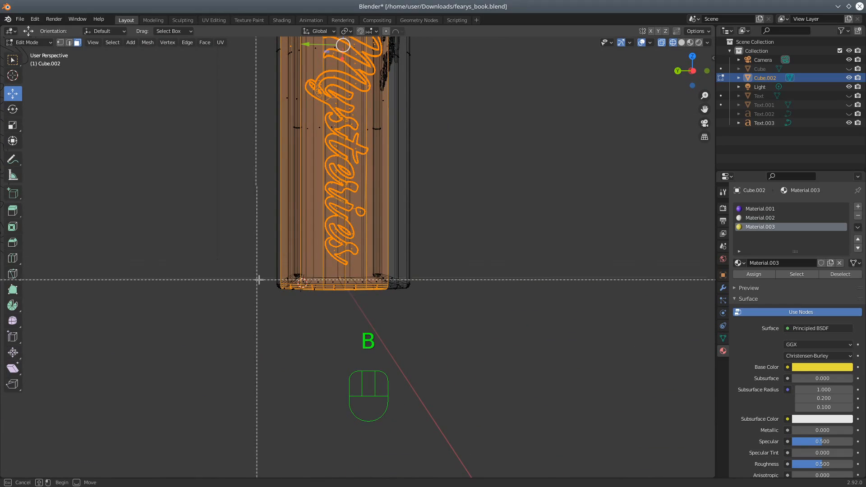
left_click_drag(266, 270, 402, 298)
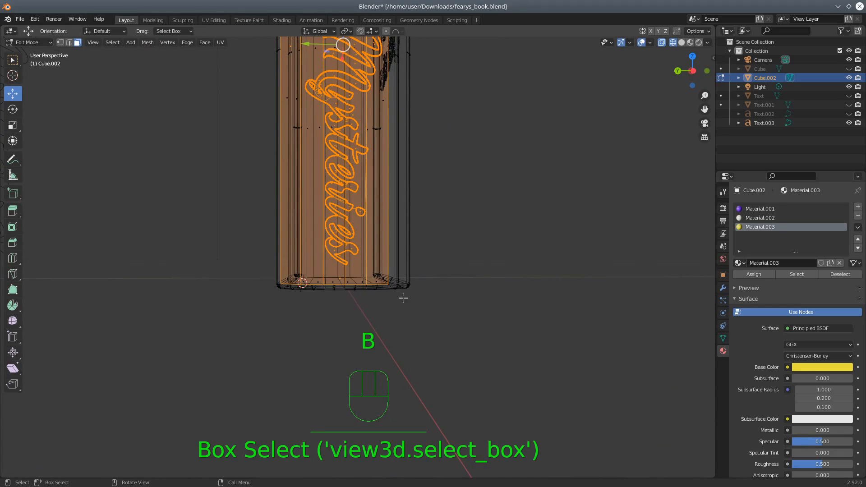
Deselect the blank spine faces on the back-cover side and the plain face at the "M" of "Mysteries"
middle_click_drag(269, 226, 294, 247)
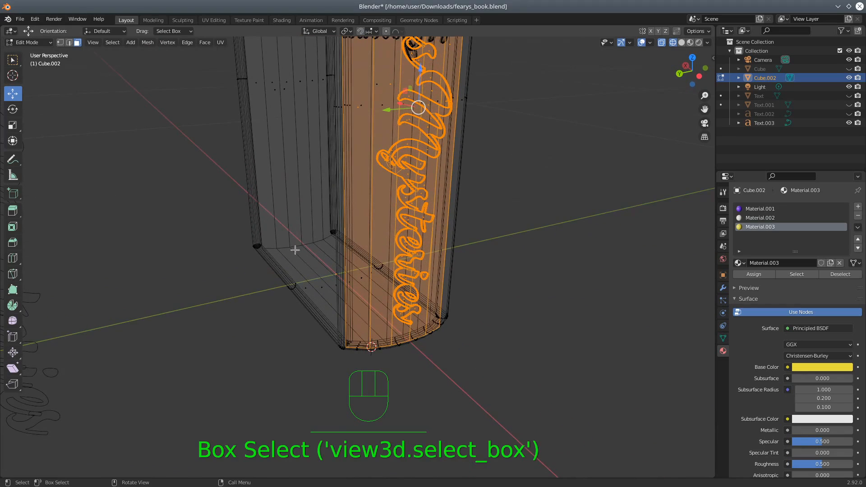
left_click(361, 224, "shift")
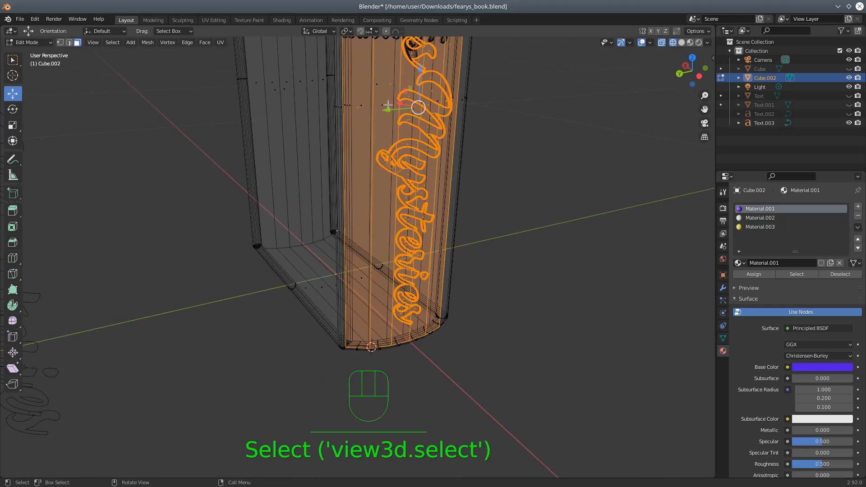
left_click(358, 108, "shift")
middle_click_drag(423, 186, 403, 179)
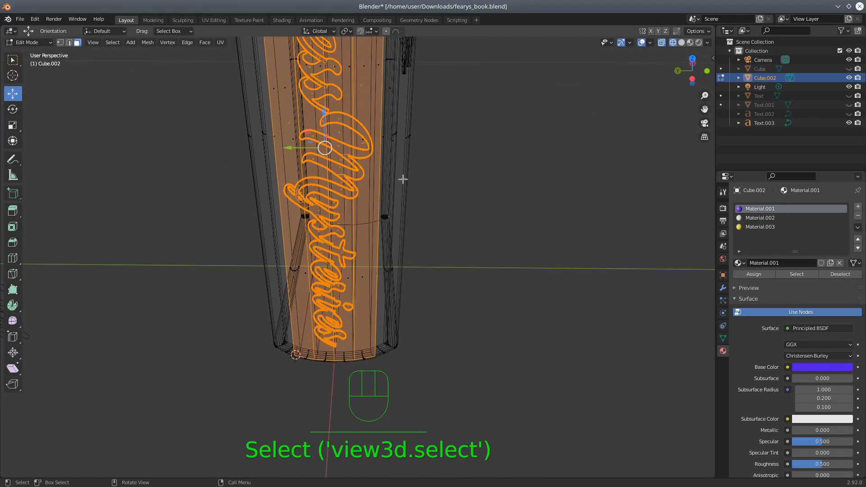
left_click(363, 143, "shift")
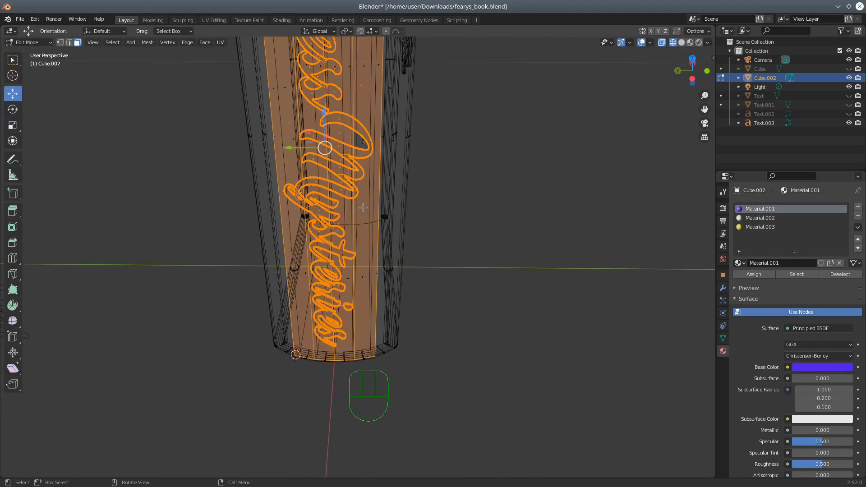
left_click(339, 132, "shift")
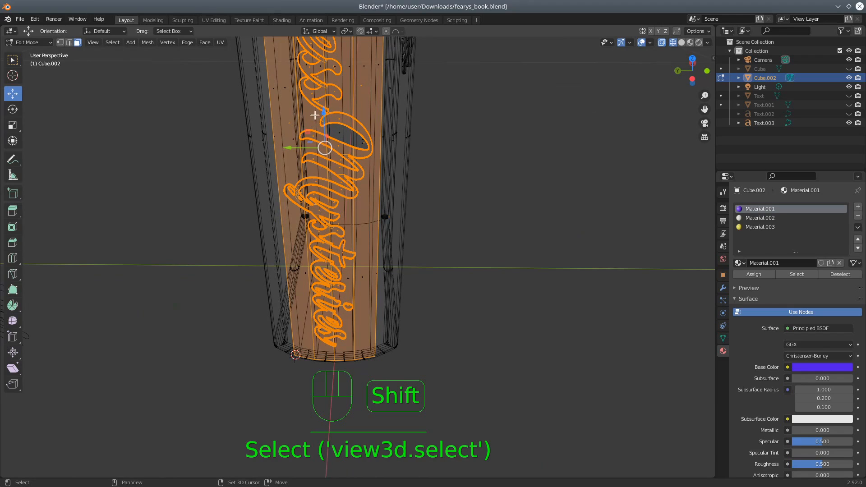
left_click(289, 123, "shift")
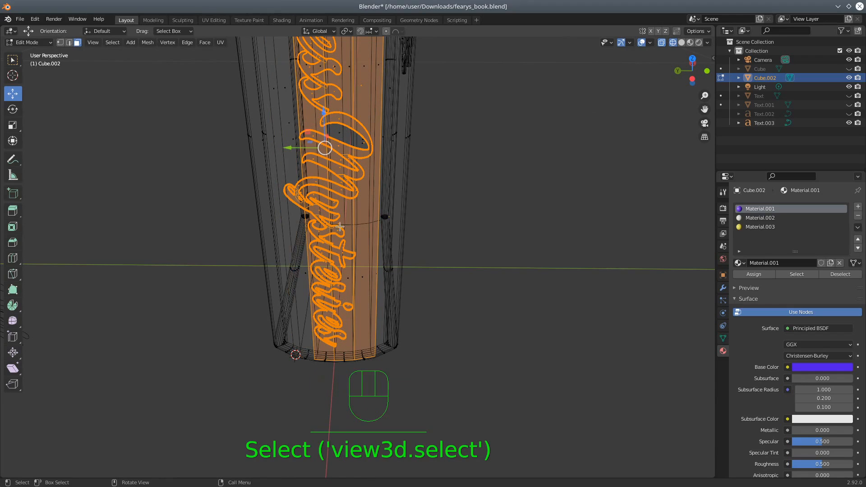
Deselect the blank spine strip on the front-cover side of the lettering
mouse_move(360, 260)
middle_mouse_down()
mouse_move(369, 295)
mouse_move(372, 268)
middle_mouse_up()
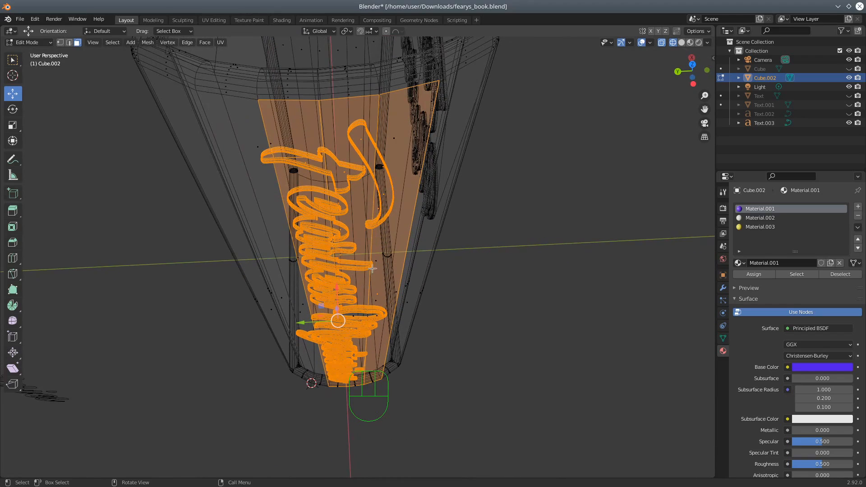
left_click(376, 208, "shift")
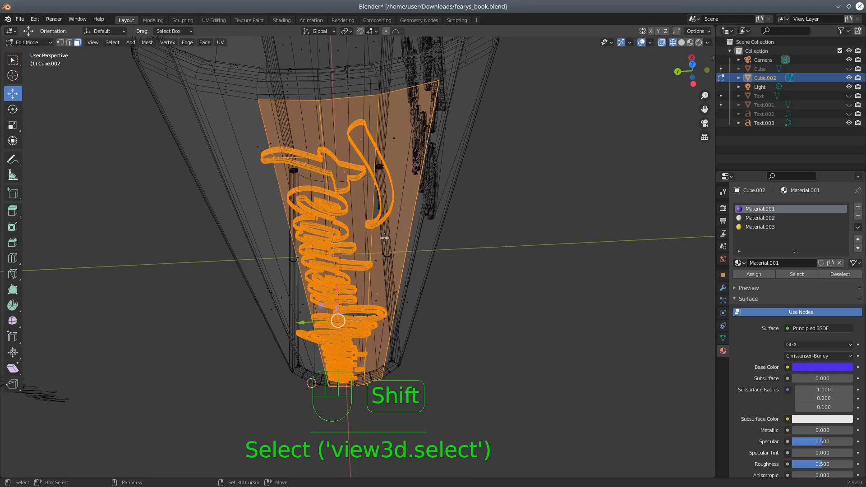
left_click(377, 293, "shift")
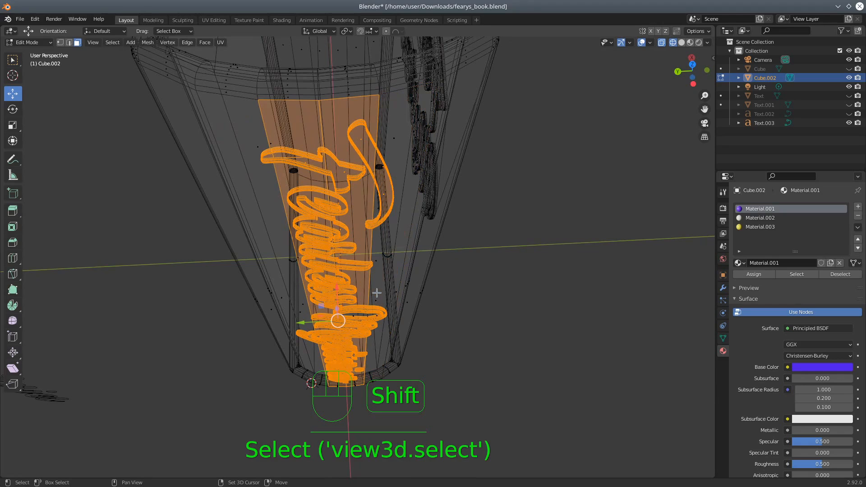
middle_click_drag(367, 216, 391, 165)
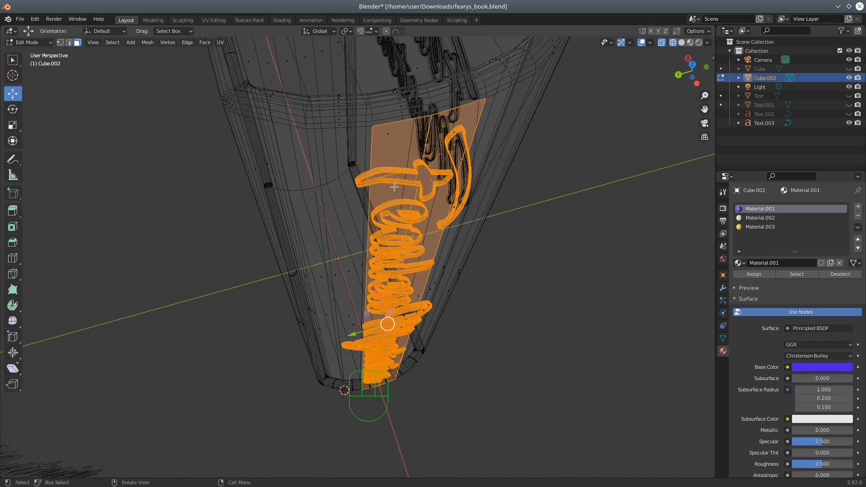
middle_click_drag(443, 182, 417, 177)
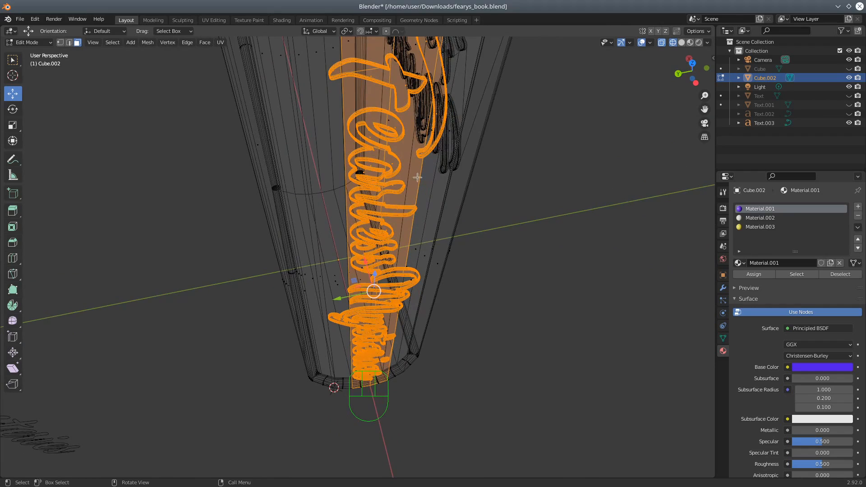
left_click(394, 164, "shift")
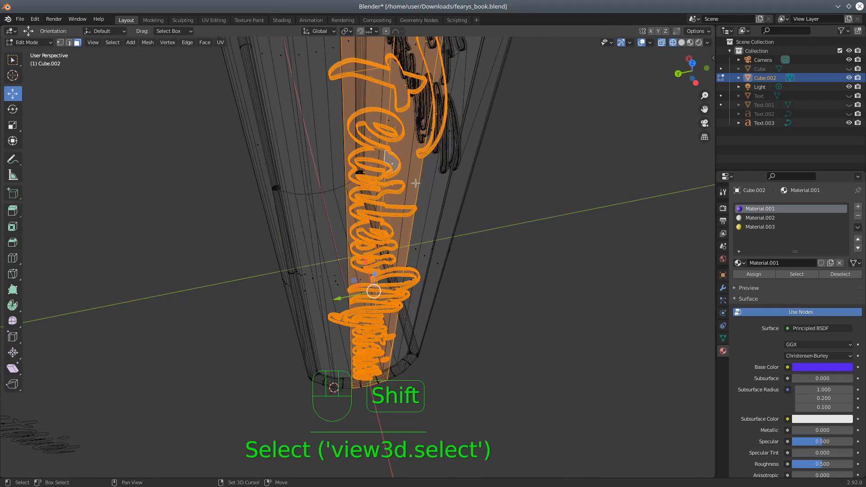
left_click(387, 156, "shift")
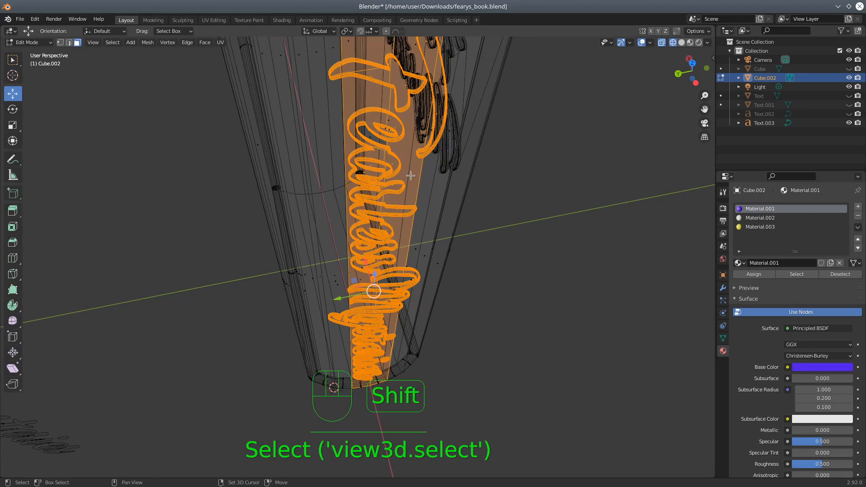
Deselect the blank spine faces between the letters of "ries" at the end of "Mysteries" and inside its first "e"
scroll(406, 185, "up", 3)
scroll(403, 191, "up", 1)
middle_click_drag(492, 115, 415, 162, "shift")
scroll(474, 142, "down", 3)
middle_click_drag(359, 185, 361, 119)
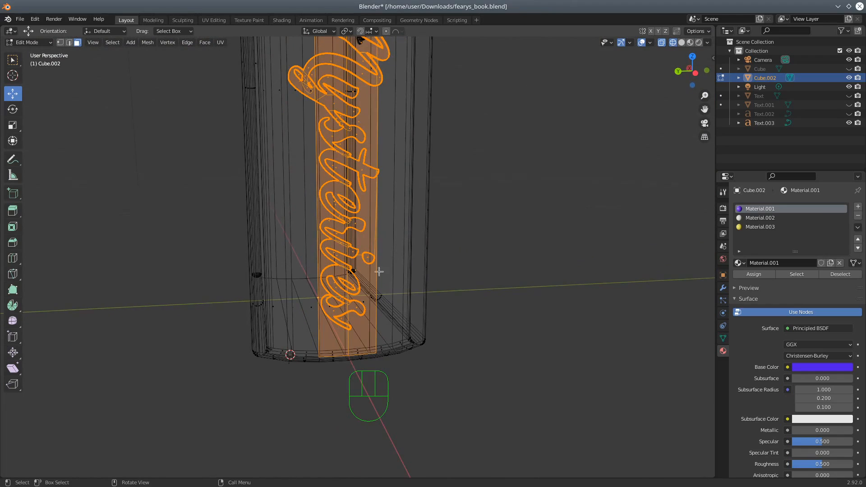
left_click(342, 318, "shift")
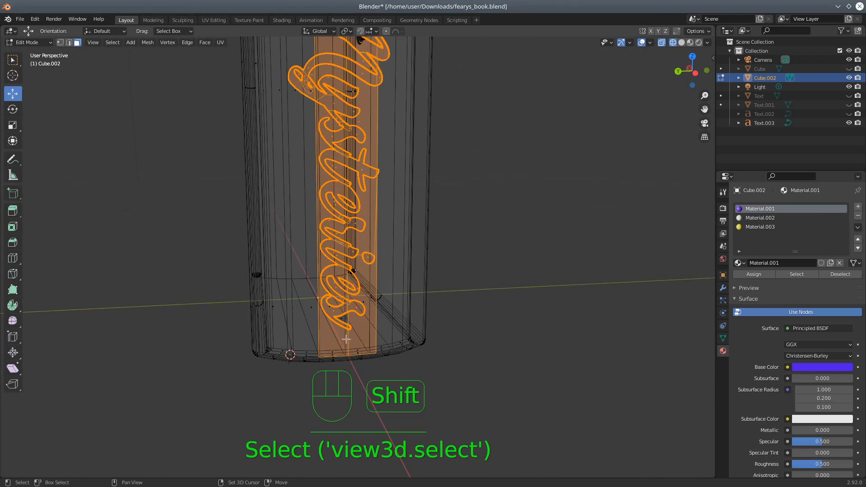
left_click(335, 255, "shift")
left_click(338, 233, "shift")
left_click(346, 201, "shift")
left_click(348, 202, "shift")
scroll(387, 263, "up", 4)
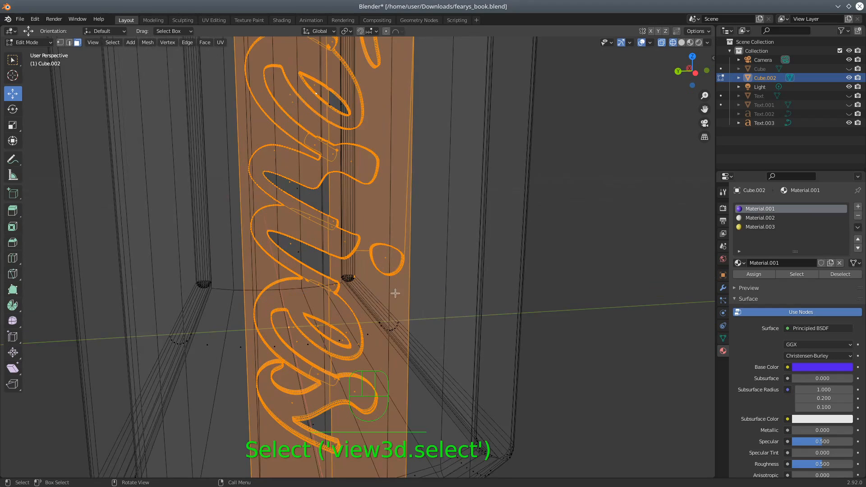
Deselect the blank faces in the openings of both "e"s of "Mysteries", keeping the letter faces selected
left_click(315, 87, "shift")
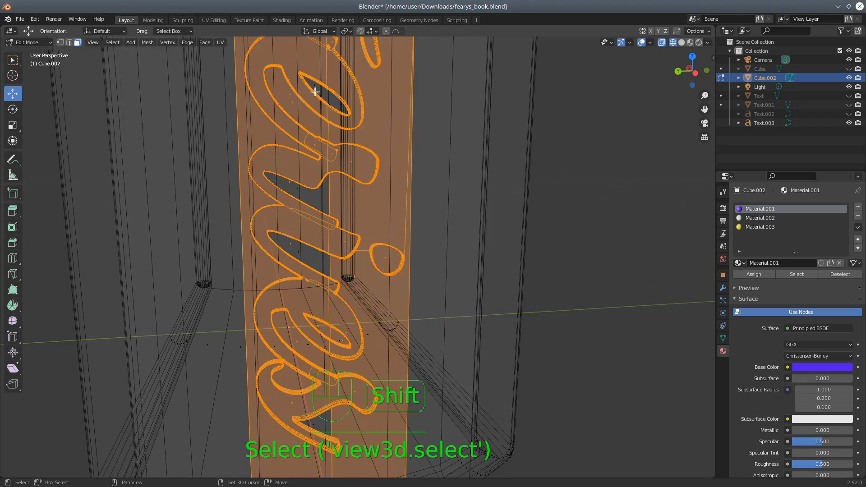
left_click(291, 95, "shift")
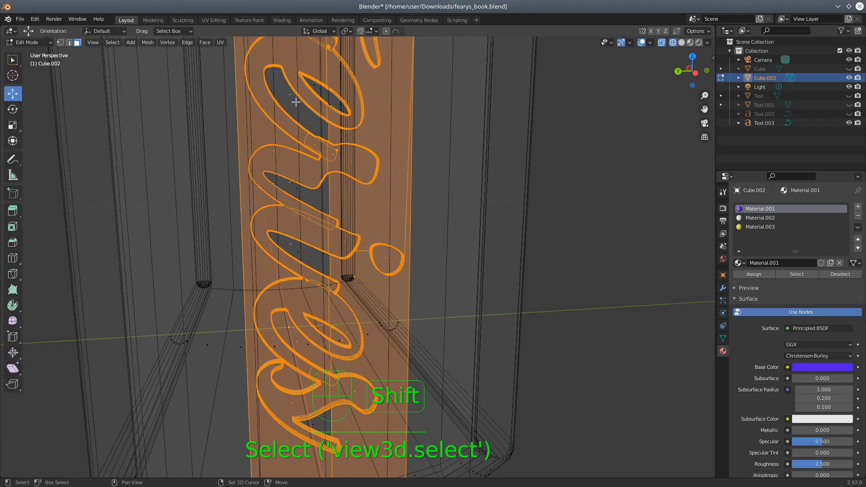
left_click(290, 95, "shift")
left_click(290, 95, "shift")
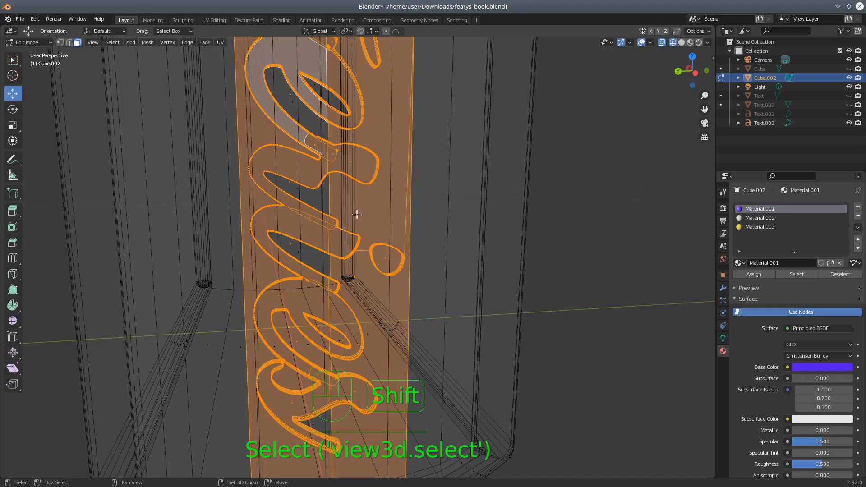
left_click(290, 330, "shift")
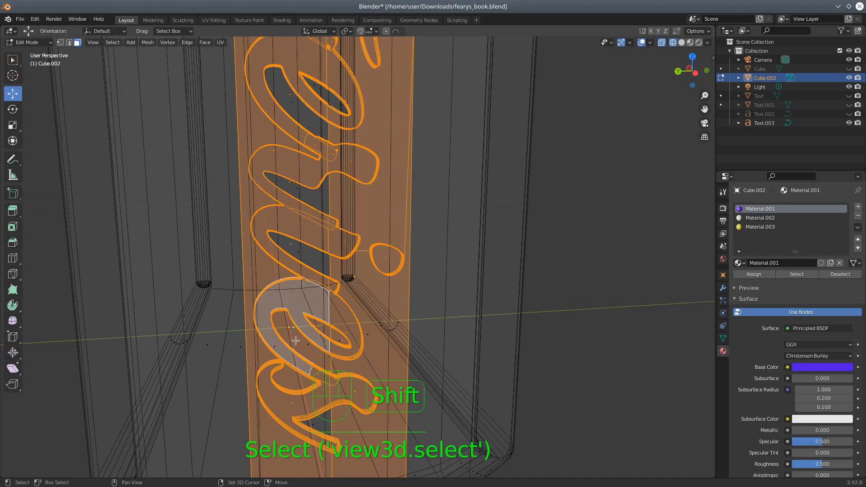
left_click(298, 342, "shift")
left_click(341, 339, "shift")
left_click(317, 326, "shift")
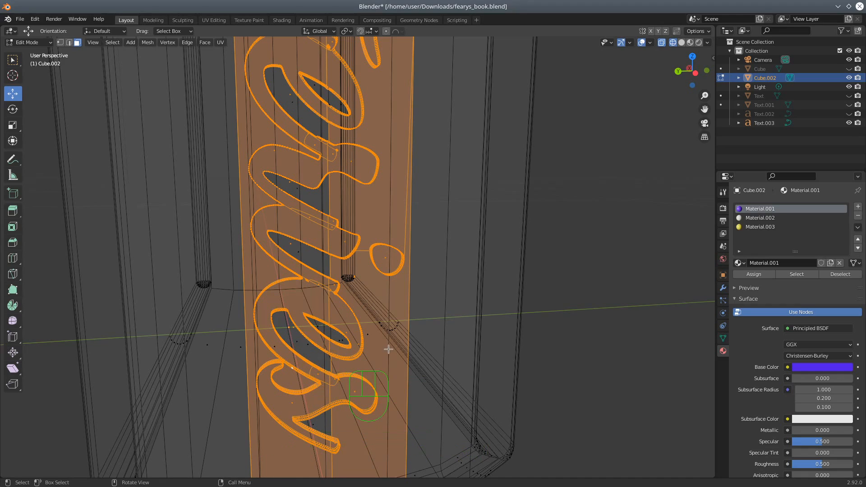
Deselect the blank faces in the gaps of the "t" and "s" of "Mysteries" and the strip on their front-cover side
middle_click_drag(399, 130, 393, 213, "shift")
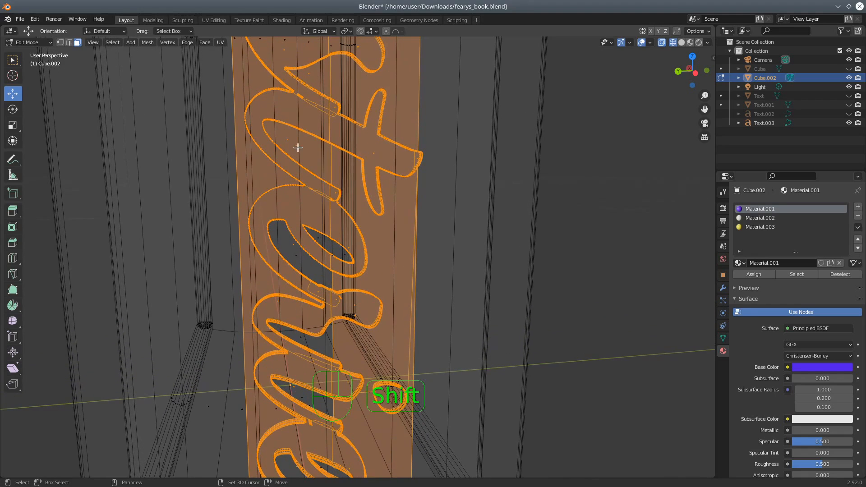
left_click(290, 147, "shift")
middle_click_drag(368, 123, 331, 180, "shift")
left_click(312, 189, "shift")
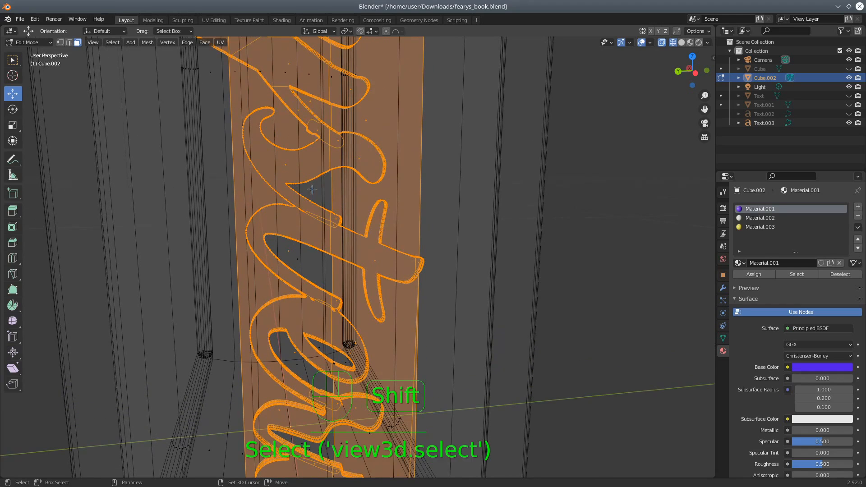
left_click(366, 121, "shift")
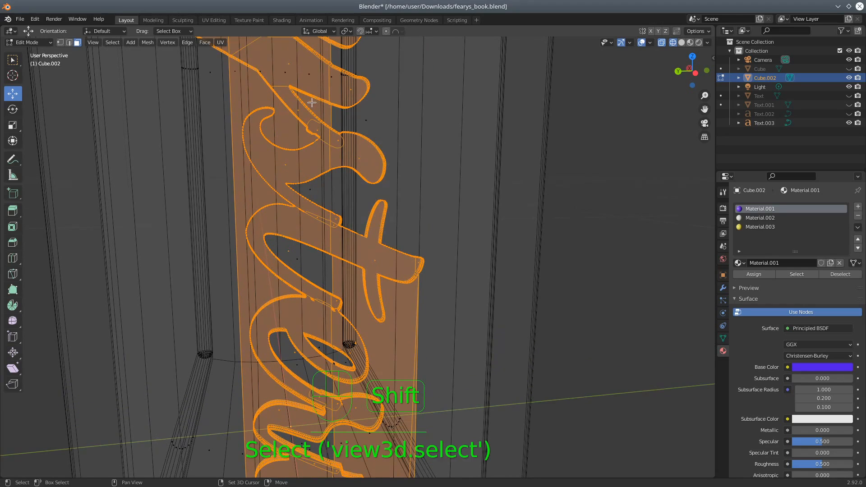
Deselect the blank faces in the fork and tail loop of the "y" of "Mysteries"
left_click(311, 103, "shift")
middle_click_drag(401, 147, 319, 141, "shift")
left_click(310, 137, "shift")
middle_click_drag(336, 97, 346, 144, "shift")
left_click(253, 249, "shift")
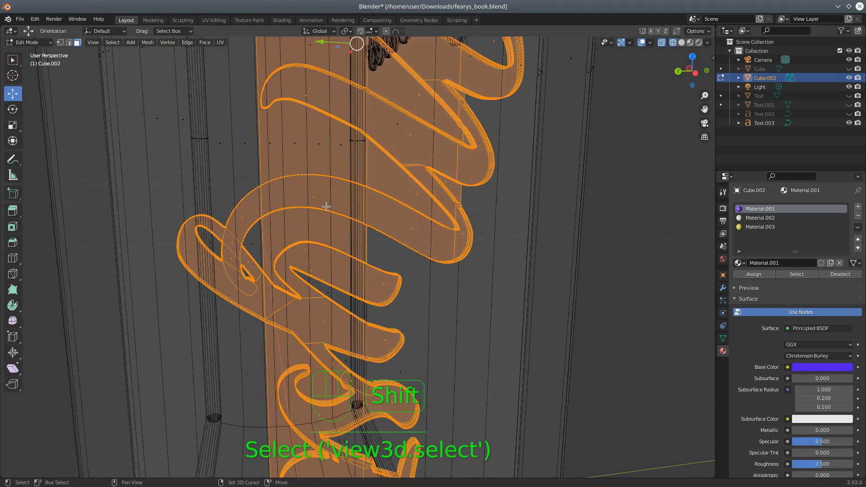
Deselect the blank faces between the strokes of the "M" of "Mysteries"
middle_click_drag(316, 143, 322, 179, "shift")
left_click(321, 181, "shift")
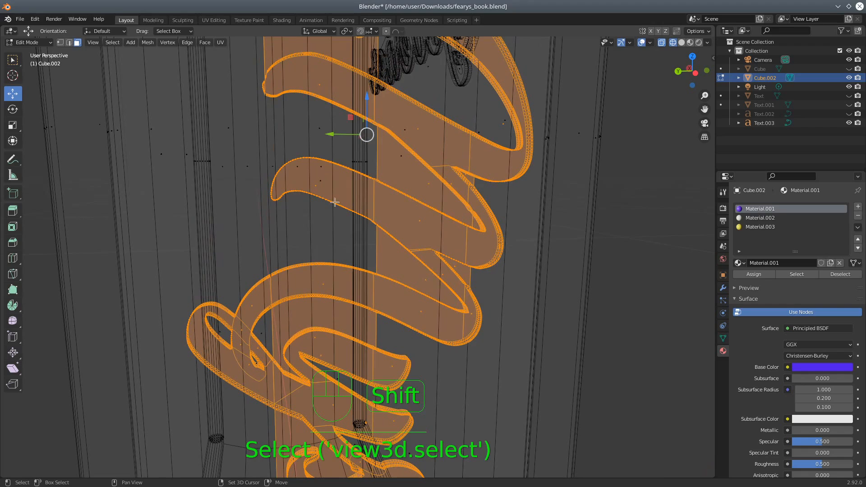
left_click(432, 188, "shift")
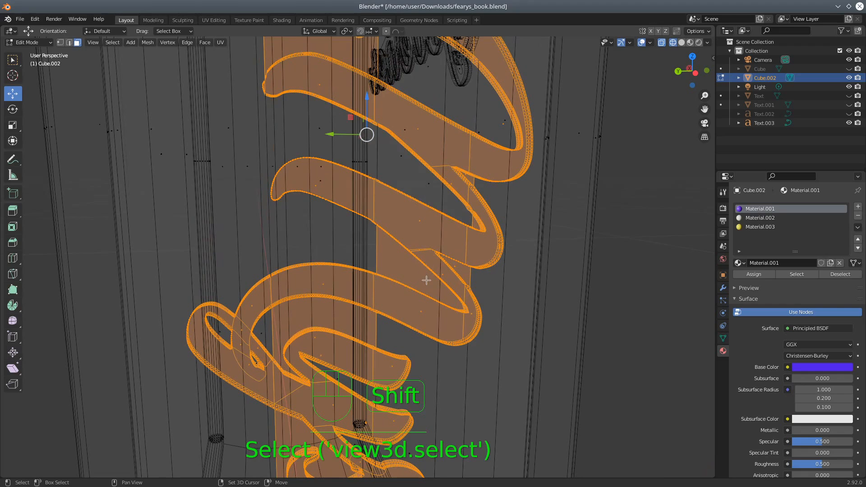
left_click(426, 280, "shift")
Deselect the blank faces in the gaps of the double "s" at the end of "Fearless"
middle_click_drag(372, 173, 379, 263, "shift")
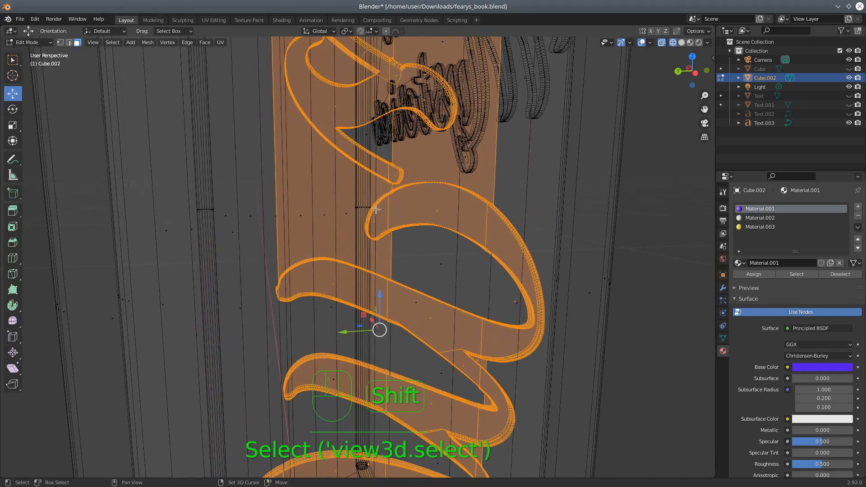
scroll(332, 201, "up", 5, "shift")
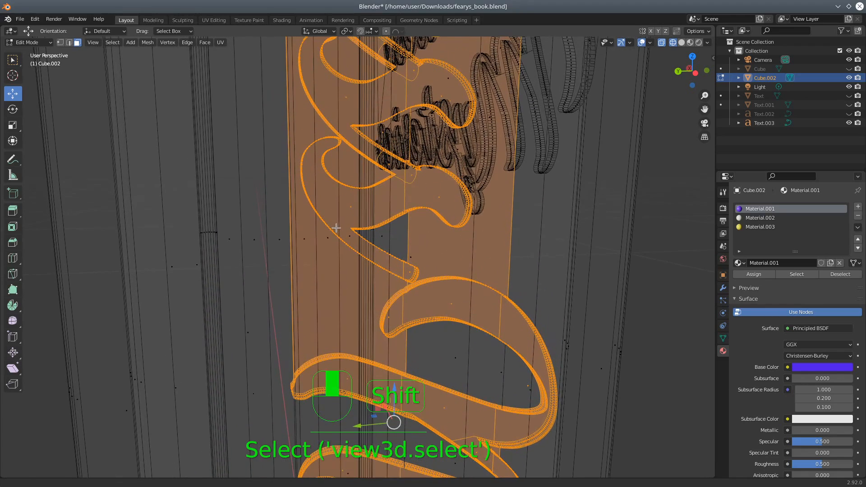
left_click(377, 130, "shift")
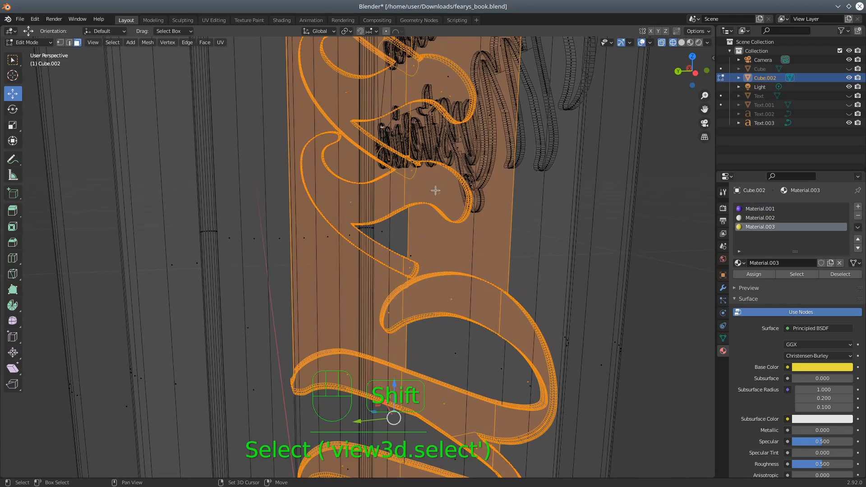
left_click(422, 199, "shift")
middle_click_drag(422, 199, 406, 180, "shift")
left_click(334, 135, "shift")
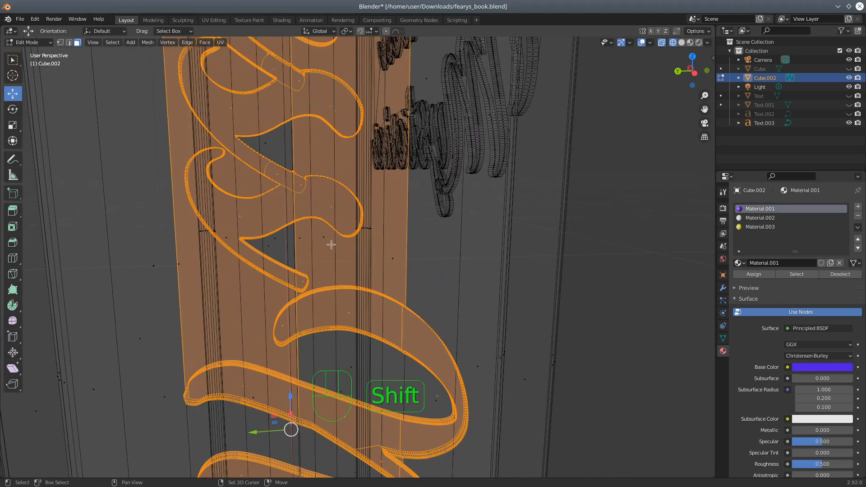
Deselect the blank faces in the opening and counter of the second "e" of "Fearless" and in the hooks of the "s"s
middle_click_drag(332, 256, 314, 190, "shift")
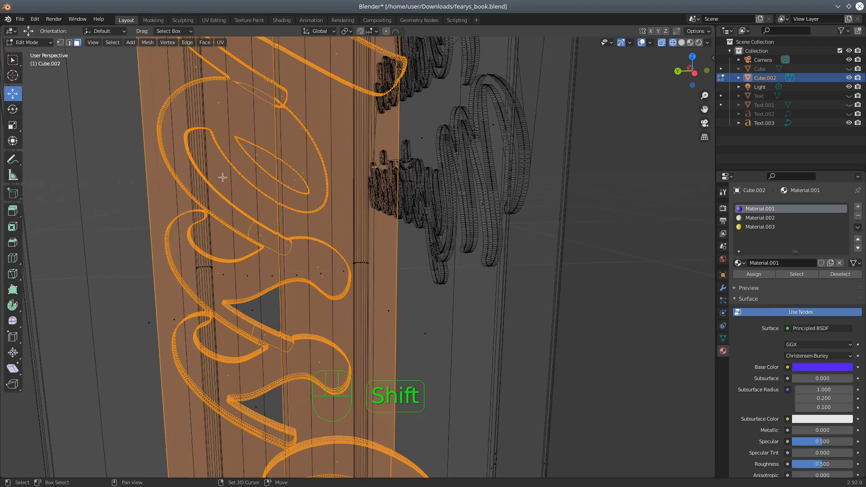
left_click(222, 177, "shift")
left_click(291, 176, "shift")
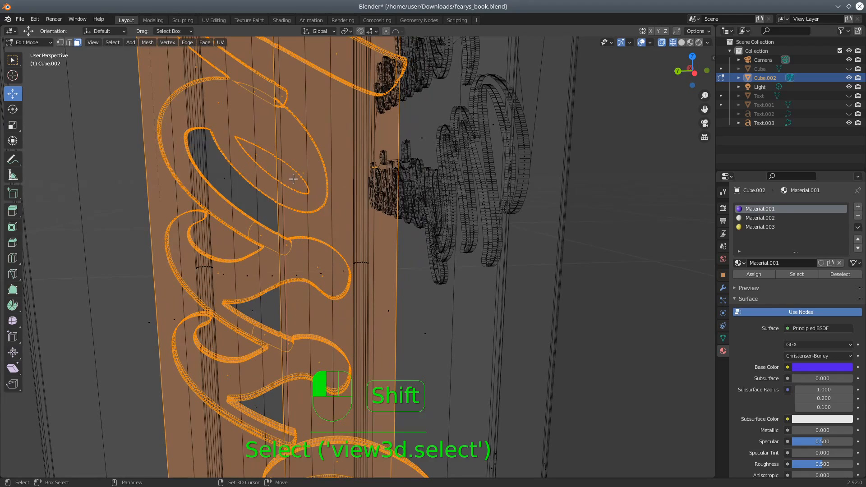
left_click(262, 155, "shift")
middle_click_drag(225, 87, 218, 158, "shift")
left_click(212, 165, "shift")
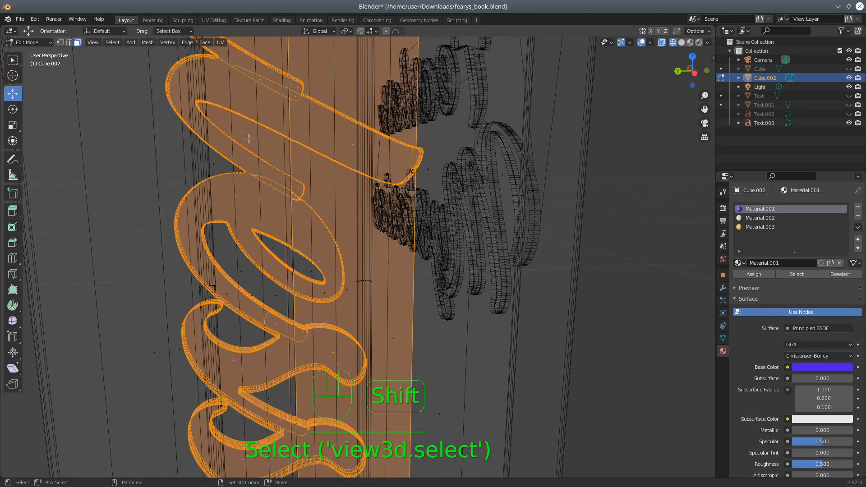
Deselect the blank faces inside the "l" and "r" of "Fearless", keeping the face of the "r" selected
left_click(244, 130, "shift")
middle_click_drag(315, 124, 307, 176, "shift")
left_click(223, 168, "shift")
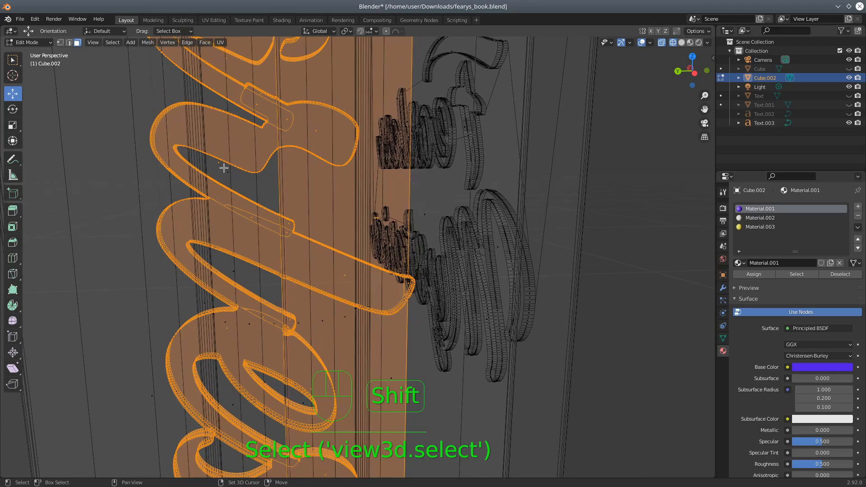
left_click(219, 163, "shift")
left_click(238, 168, "shift")
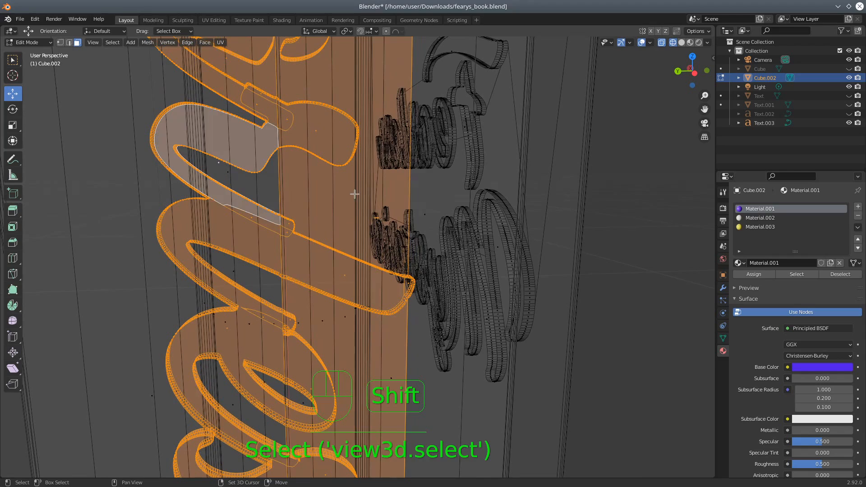
Deselect the blank faces within the "a" of "Fearless" and the large blank spine strip on the back-cover side of the lettering
middle_click_drag(369, 160, 334, 208, "shift")
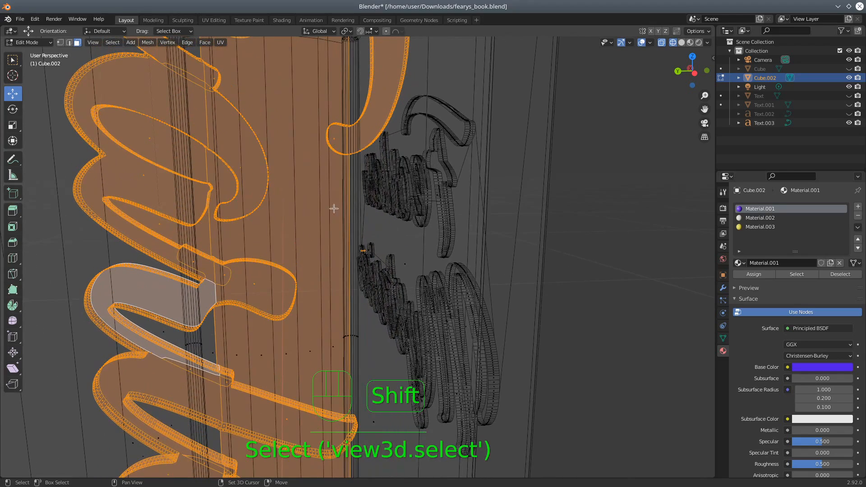
left_click(158, 224, "shift")
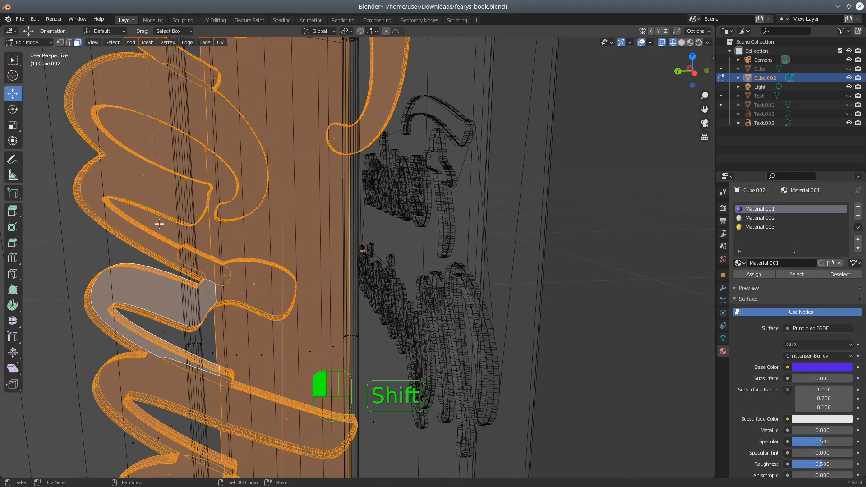
left_click(150, 136, "shift")
middle_click_drag(285, 214, 291, 318, "shift")
middle_click_drag(275, 193, 276, 207, "shift")
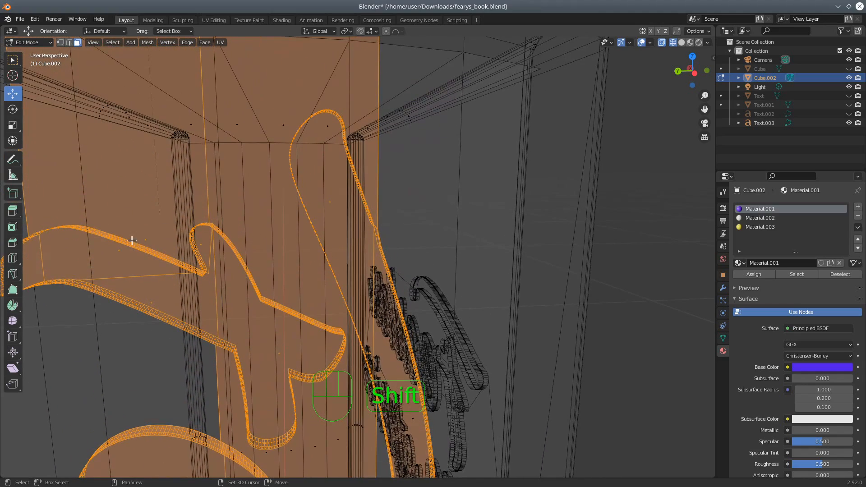
left_click(144, 237, "shift")
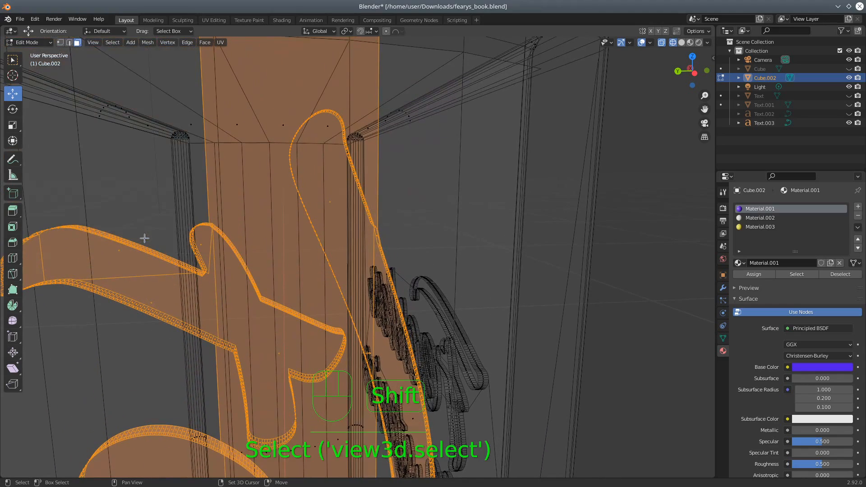
Deselect the blank faces in the counter of the first "e" of "Fearless"
mouse_move(269, 190)
middle_mouse_down("shift")
mouse_move(264, 215)
mouse_move(262, 181)
middle_mouse_up("shift")
middle_click_drag(272, 282, 255, 215, "shift")
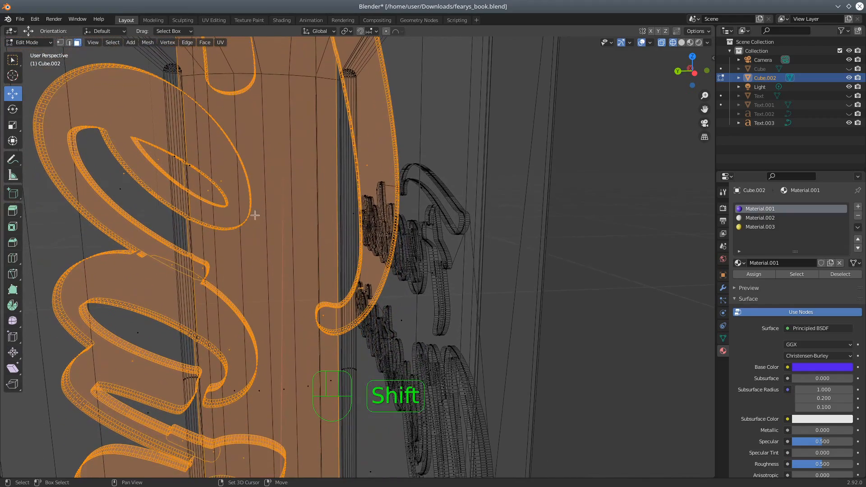
left_click(206, 187, "shift")
left_click(160, 160, "shift")
Deselect the remaining blank spine strips behind and beside "Fearless" on the front-cover side, keeping the letter faces selected
middle_click_drag(286, 300, 273, 243, "shift")
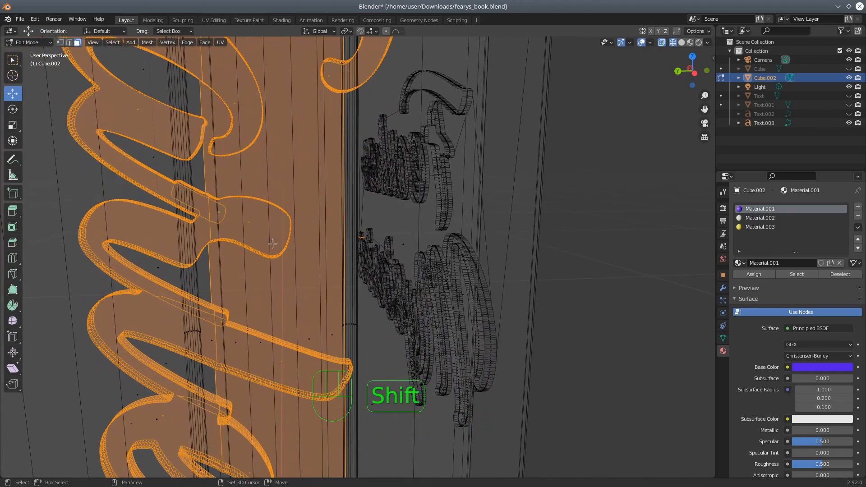
left_click(251, 224, "shift")
left_click(249, 225, "shift")
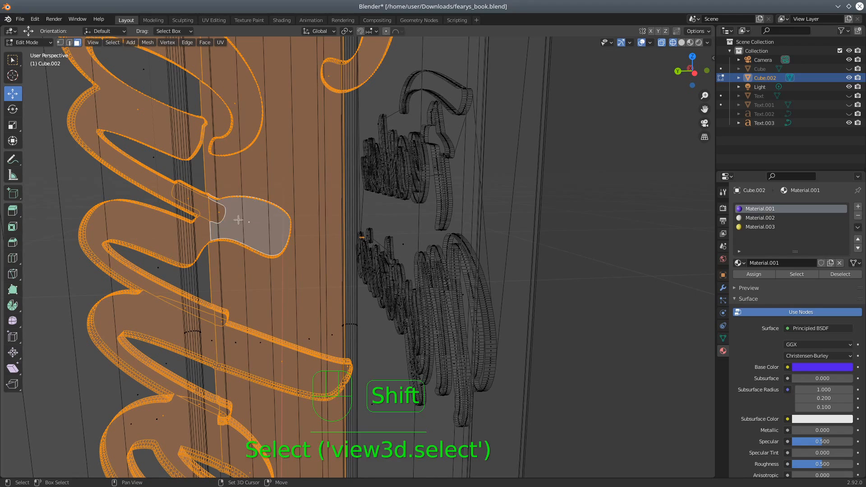
middle_click_drag(277, 309, 280, 229, "shift")
left_click(284, 208, "shift")
left_click(283, 207, "shift")
middle_click_drag(308, 325, 307, 294, "shift")
left_click(268, 317, "shift")
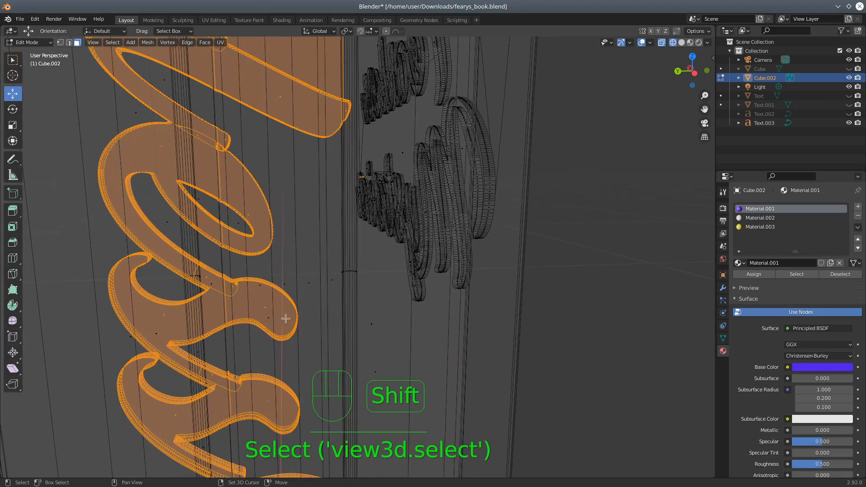
Deselect the blank spine faces around the "M" and beside the final "es" of "Mysteries", keeping the letter faces selected
middle_click_drag(306, 348, 299, 153, "shift")
middle_click_drag(185, 297, 183, 283, "shift")
left_click(161, 205, "shift")
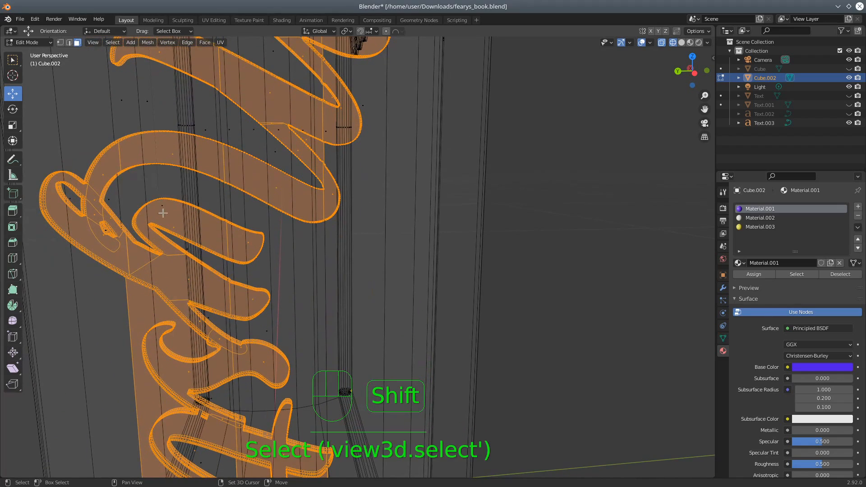
middle_click_drag(204, 344, 206, 292, "shift")
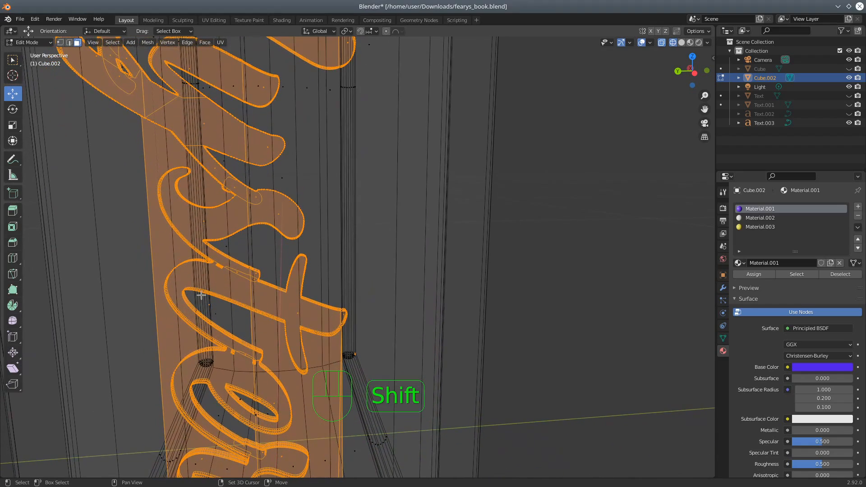
middle_click_drag(208, 323, 209, 310, "shift")
middle_click_drag(211, 294, 198, 180, "shift")
left_click(294, 341, "shift")
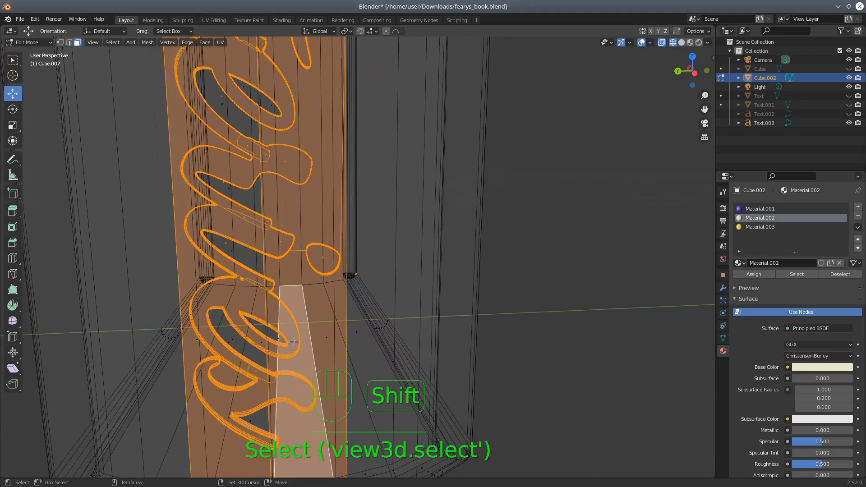
left_click(294, 341, "shift")
Toggle the front faces of both "e"s and the "r" in "Mysteries" on the spine, leaving them selected
middle_click_drag(309, 365, 282, 360, "shift")
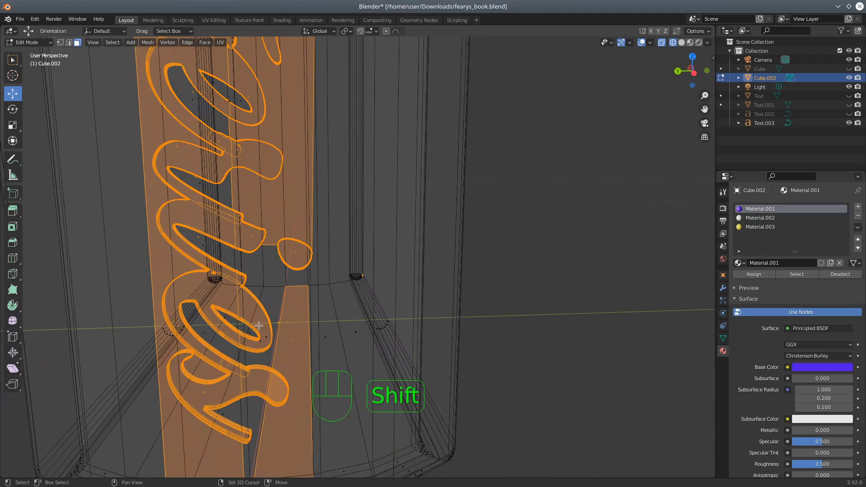
left_click(257, 325, "shift")
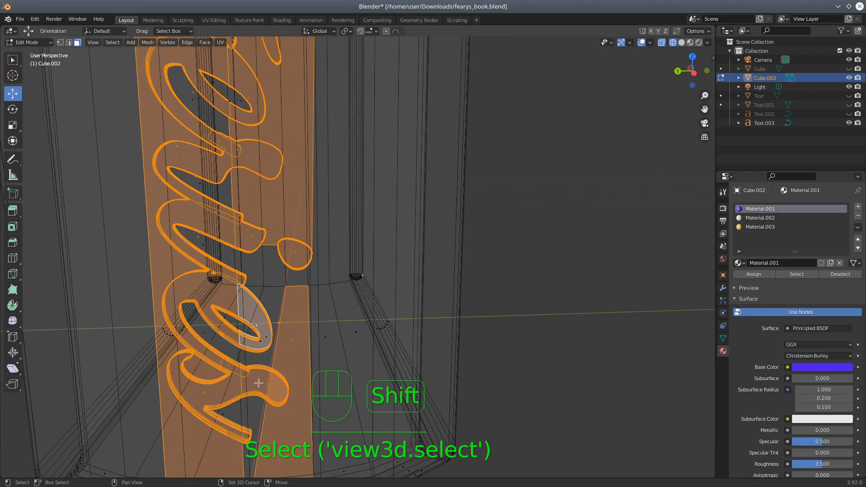
middle_click_drag(294, 195, 291, 264, "shift")
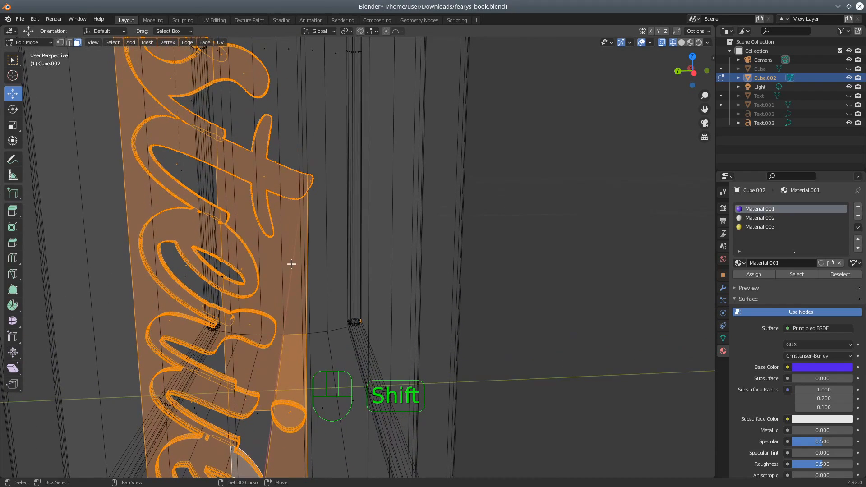
left_click(243, 269, "shift")
left_click(243, 269, "shift")
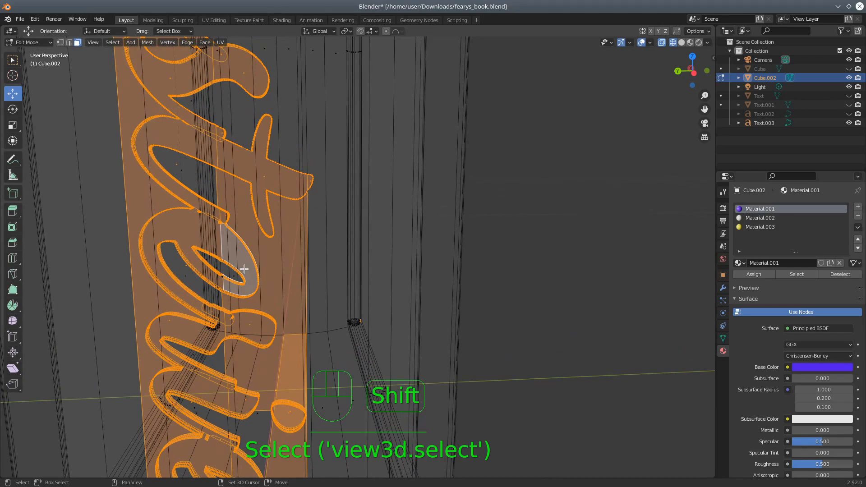
left_click(249, 324, "shift")
left_click(249, 325, "shift")
Toggle the small overlap face where the "r" of "Mysteries" joins the preceding "e", leaving it selected
middle_click_drag(280, 361, 279, 356)
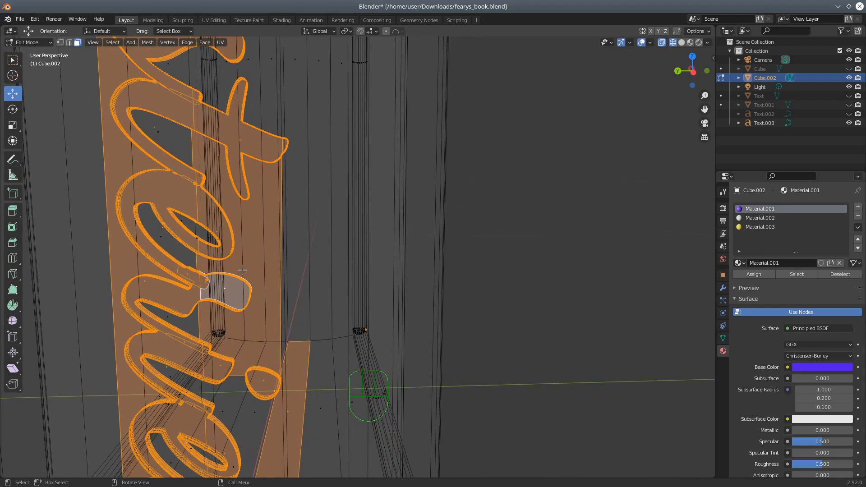
scroll(261, 303, "up", 1)
middle_click_drag(241, 291, 249, 284)
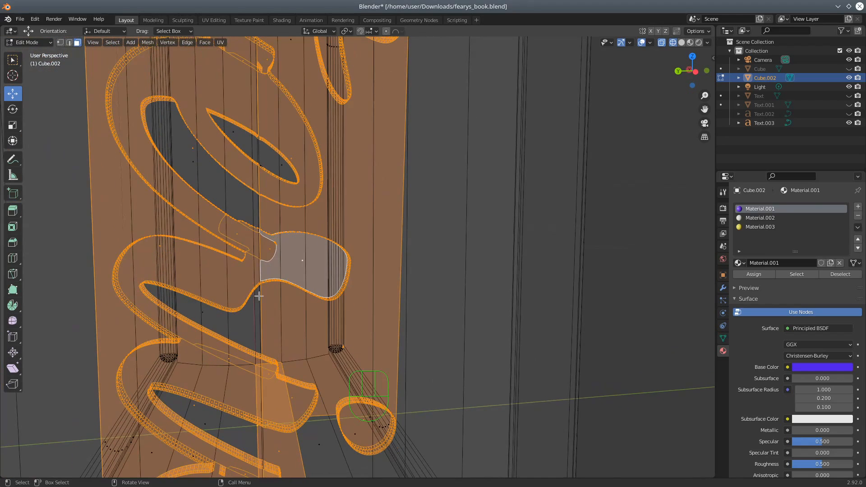
scroll(259, 296, "up", 5)
key("shift")
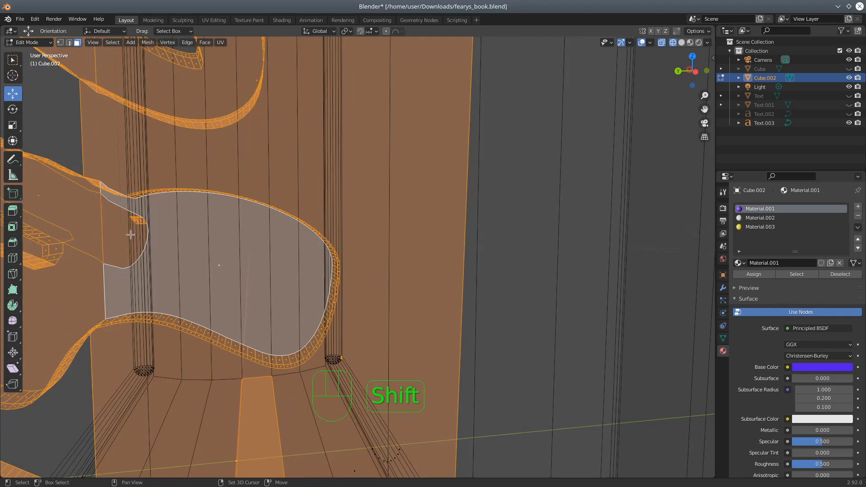
left_click(130, 235, "shift")
left_click(131, 235, "shift")
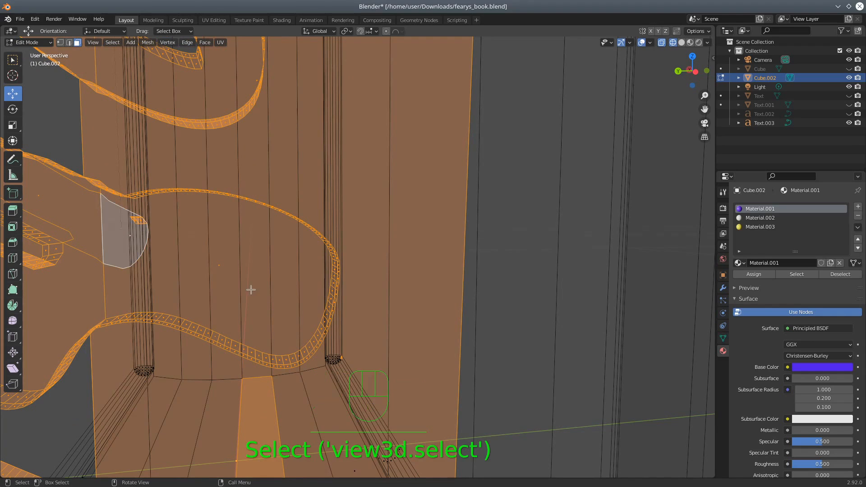
Deselect the page face behind the spine and the large blank strip on the back-cover side of "Mysteries"
scroll(249, 289, "down", 4)
middle_click_drag(312, 319, 364, 302)
left_click(298, 416, "shift")
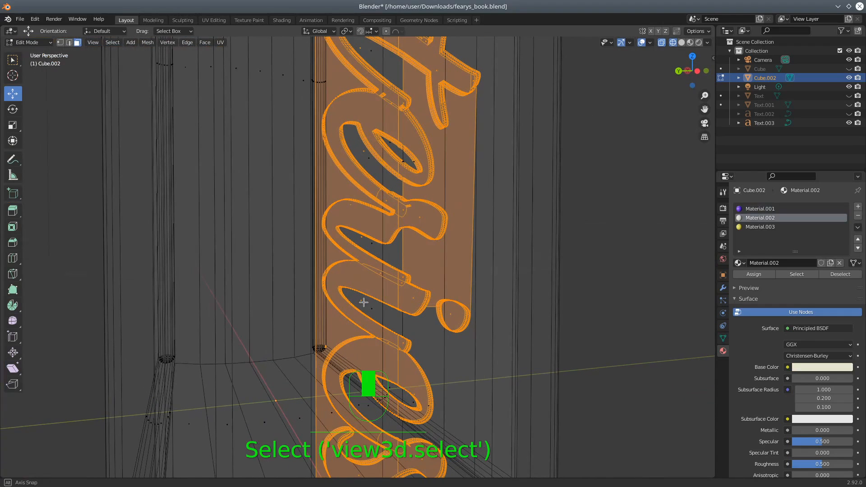
left_click(351, 204, "shift")
Deselect the remaining blank spine strip on the front-cover side of "Mysteries", beside the "e", "r" and "i"
mouse_move(353, 306)
middle_mouse_down()
mouse_move(362, 260)
mouse_move(381, 286)
mouse_move(372, 313)
mouse_move(386, 319)
mouse_move(363, 310)
middle_mouse_up()
scroll(363, 260, "down", 3)
scroll(363, 309, "up", 5)
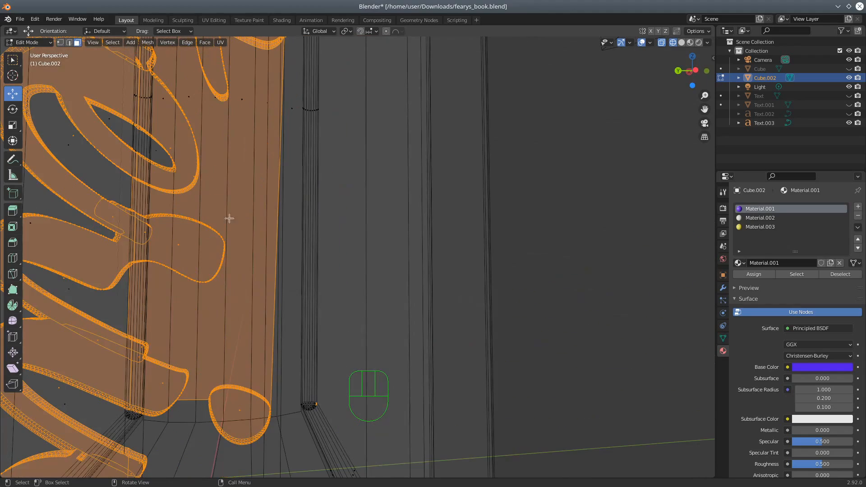
middle_click_drag(227, 269, 229, 266)
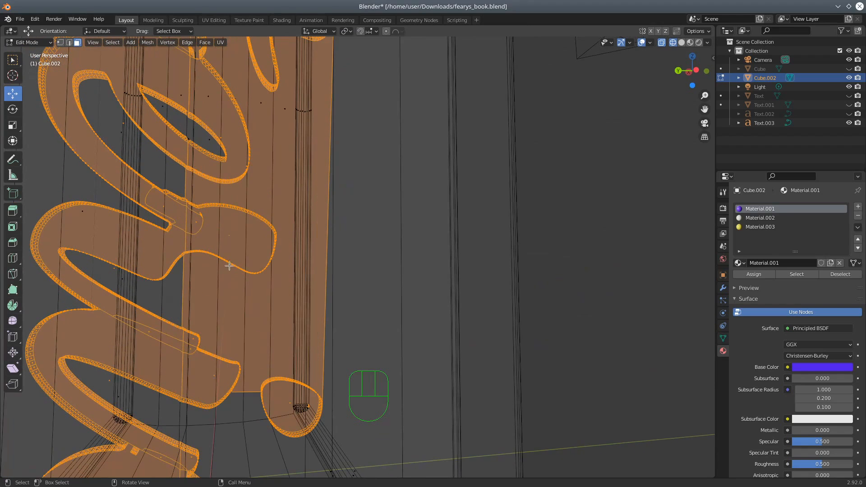
left_click(245, 165, "shift")
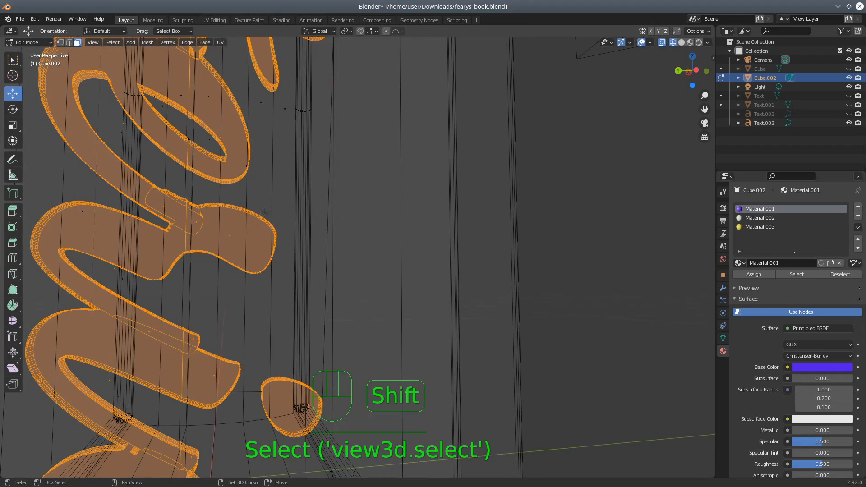
Display the mesh's face normals as lines with a size of 0.01
middle_click_drag(312, 191, 358, 294, "shift")
middle_click_drag(408, 145, 380, 202, "shift")
middle_click_drag(360, 144, 349, 239, "shift")
scroll(370, 275, "down", 5)
middle_click_drag(390, 308, 413, 302)
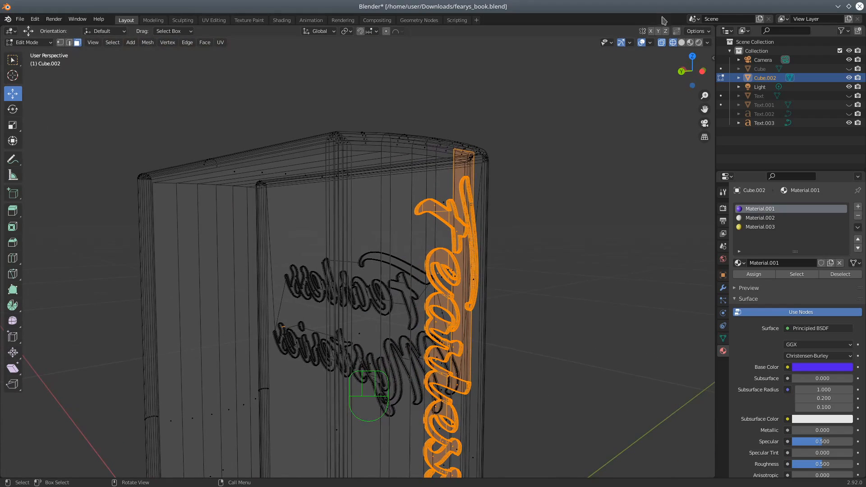
left_click(649, 44)
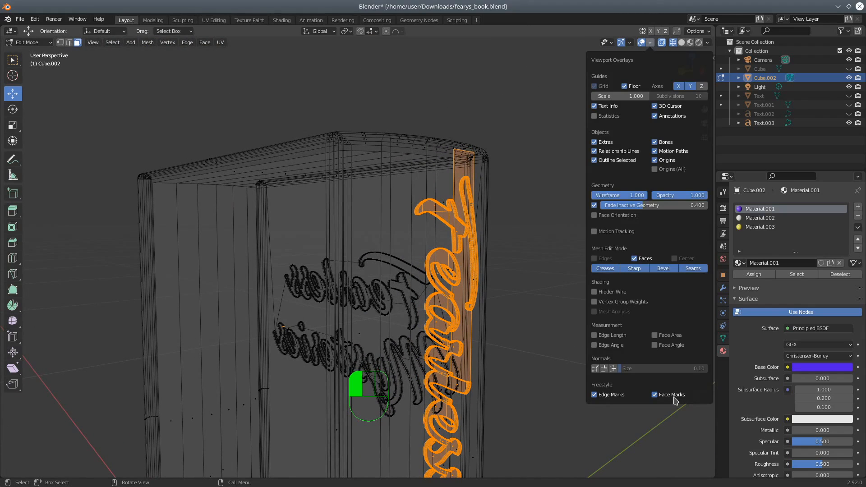
left_click(614, 369)
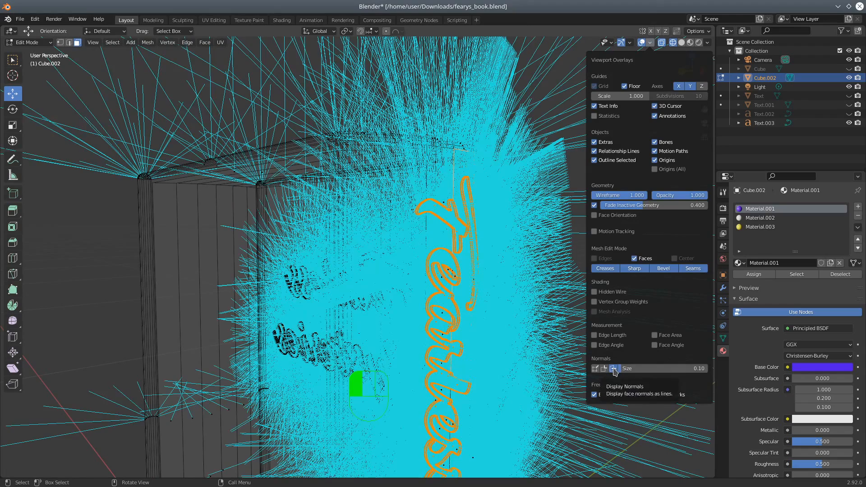
left_click_drag(647, 369, 643, 369)
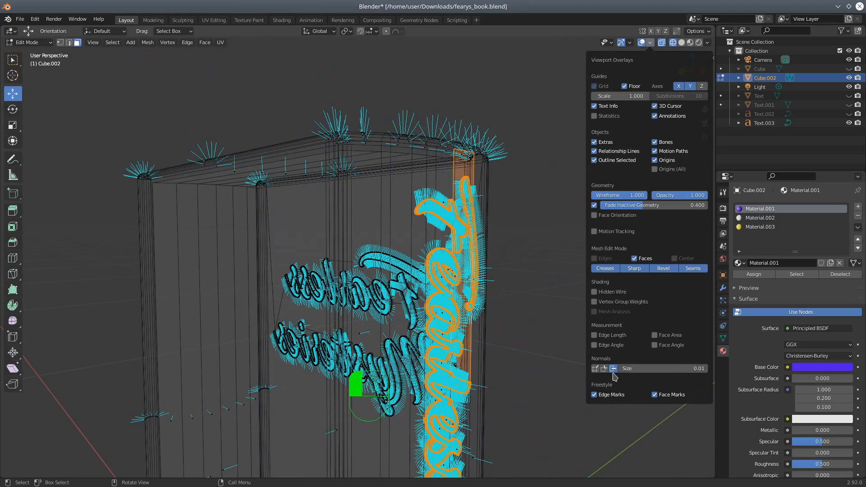
Shorten the displayed face normals further, to a size of 0.00
middle_click_drag(513, 373, 492, 328)
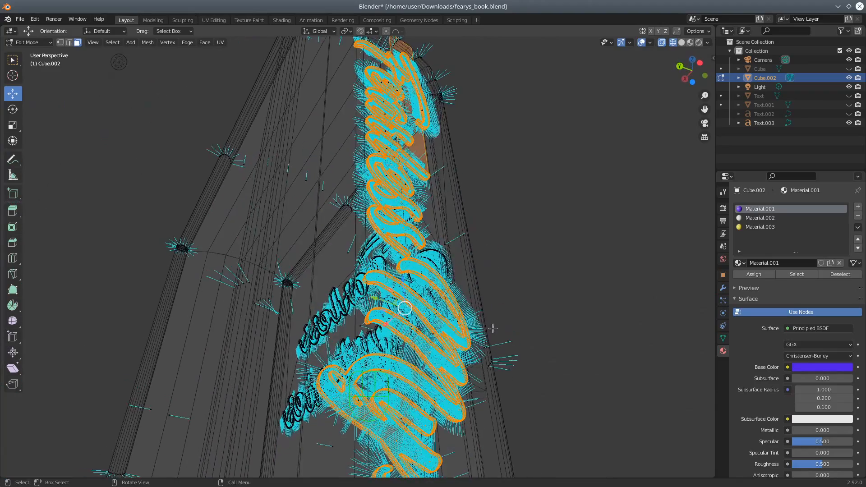
scroll(493, 329, "up", 2)
middle_click_drag(521, 154, 453, 257)
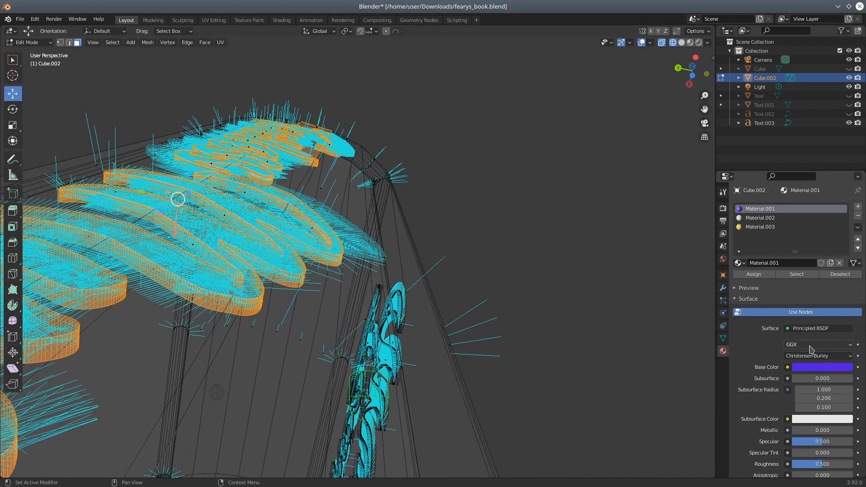
left_click(651, 44)
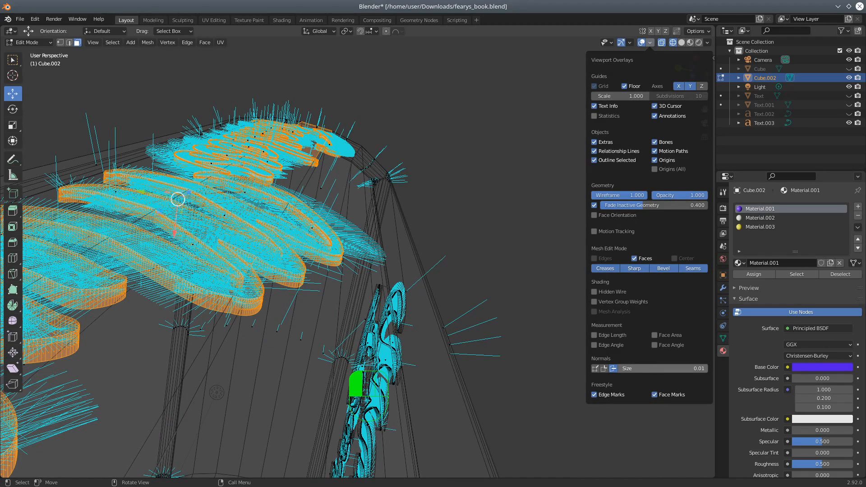
left_click(659, 368)
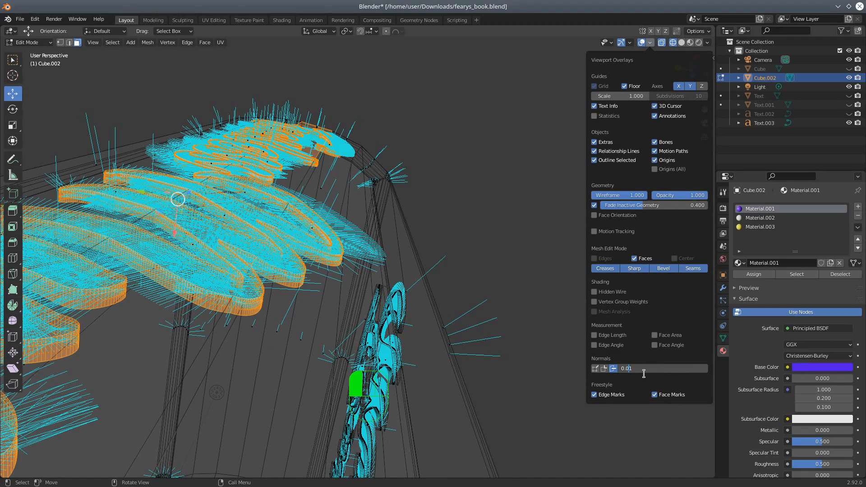
key("Return")
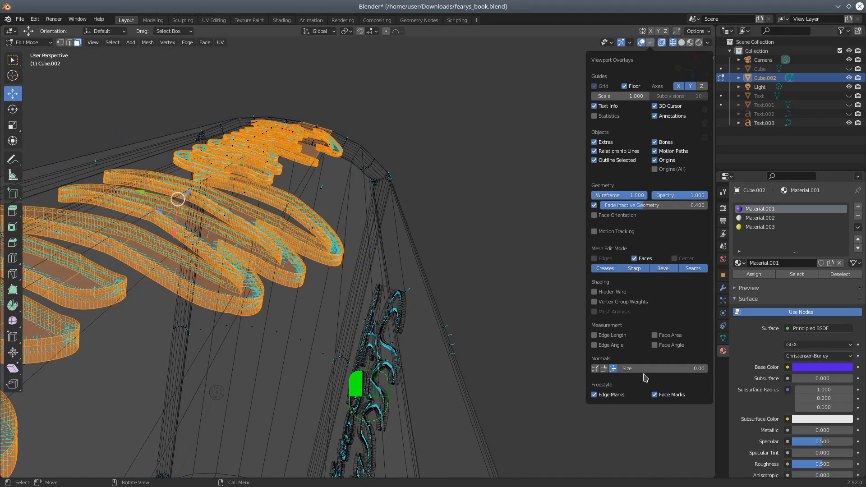
Deselect the last blank spine strip behind "Fearless", between the "F" and the other letters
middle_click_drag(354, 199, 359, 272)
scroll(360, 275, "up", 5)
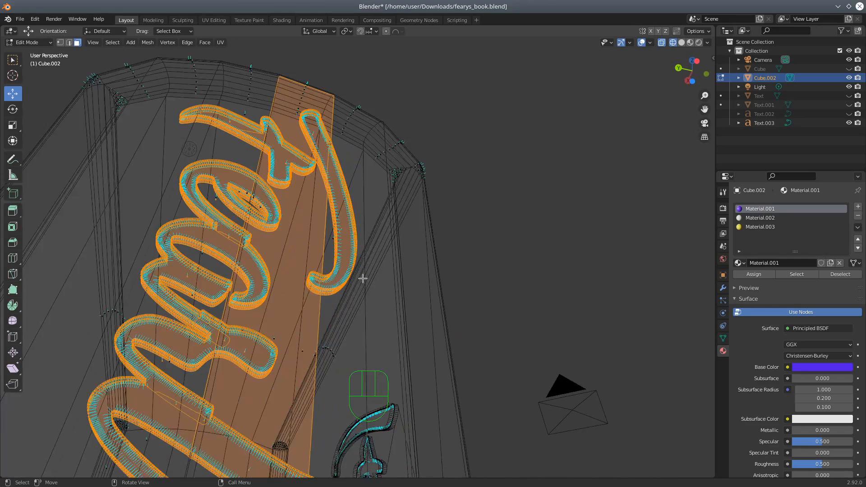
middle_click_drag(304, 232, 304, 237)
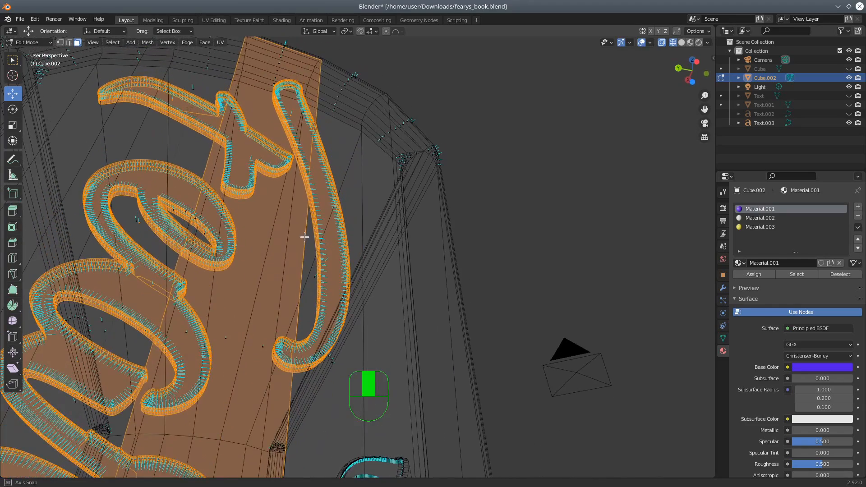
scroll(271, 283, "up", 2)
middle_click_drag(170, 259, 212, 286, "shift")
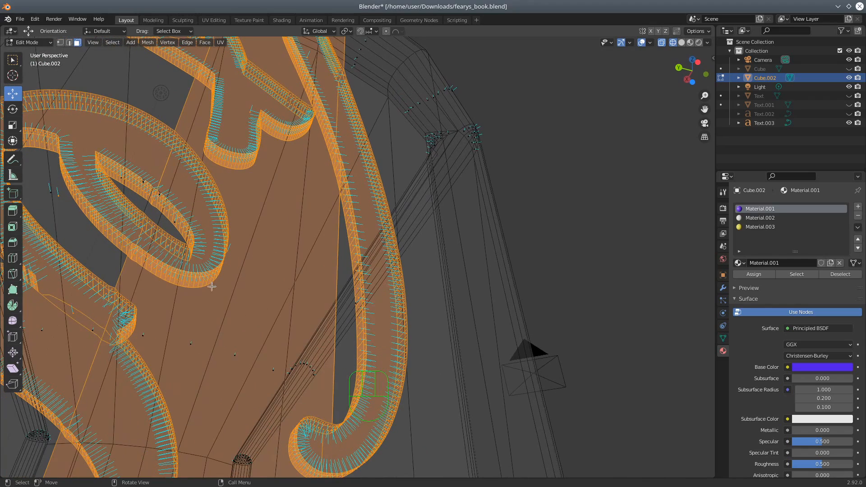
left_click(228, 251, "shift")
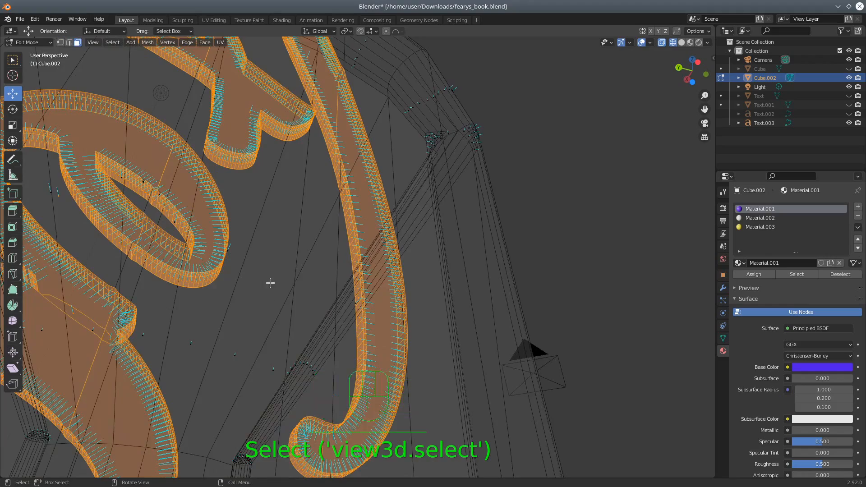
Assign the yellow Material.003 to the selected spine lettering faces
scroll(271, 291, "down", 5)
middle_click_drag(336, 392, 362, 437)
middle_click_drag(404, 458, 454, 286, "shift")
left_click(762, 227)
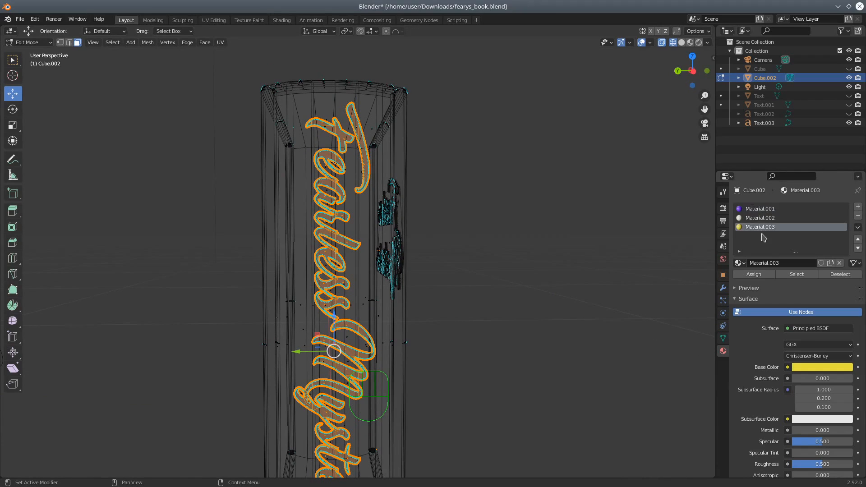
left_click(754, 275)
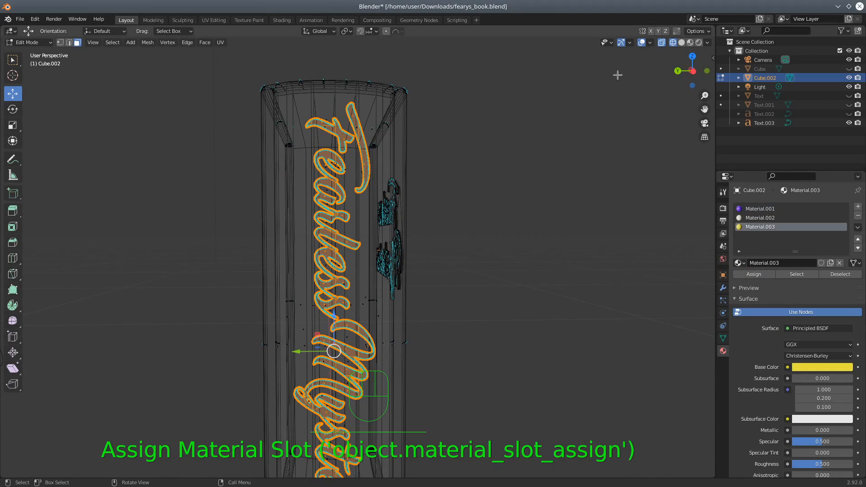
Switch the viewport to Material Preview shading and return the book to Object Mode
left_click(682, 44)
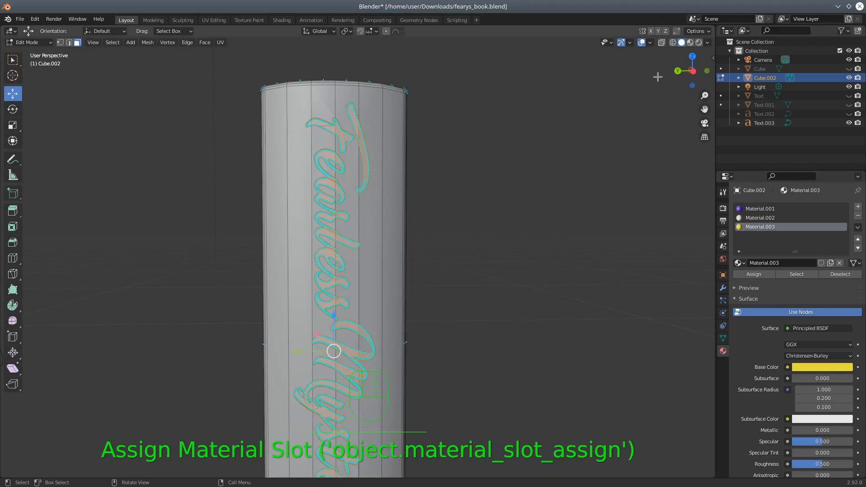
left_click(690, 43)
scroll(528, 202, "down", 4)
middle_click_drag(524, 219, 463, 304)
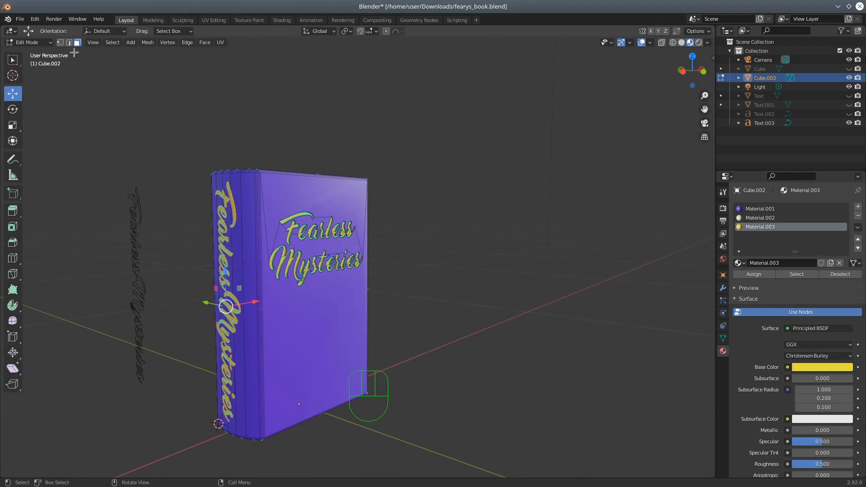
left_click(32, 43)
left_click(31, 53)
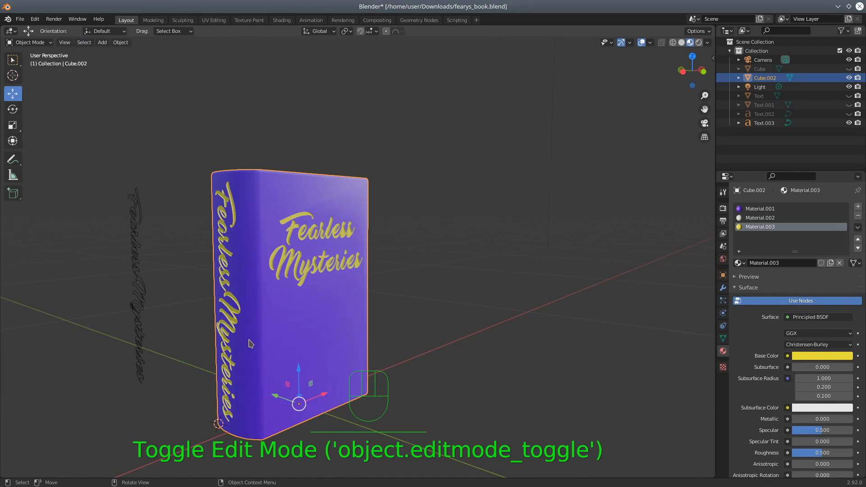
Inspect the yellow lettering on the book's cover and spine up close and from several angles
scroll(251, 339, "up", 2)
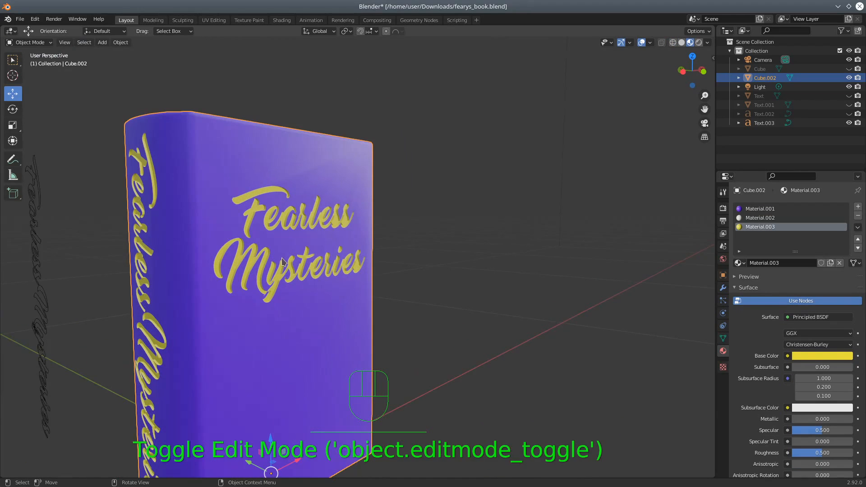
middle_click_drag(276, 295, 411, 237, "shift")
middle_click_drag(425, 293, 400, 323)
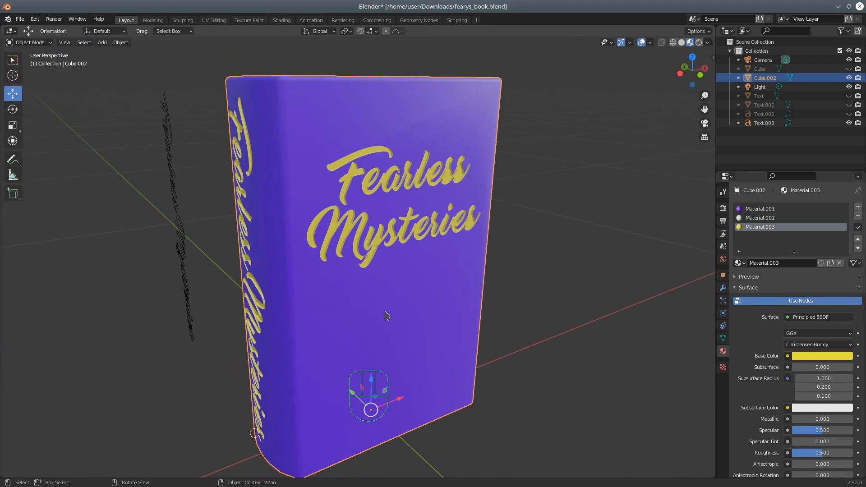
scroll(386, 315, "up", 6)
middle_click_drag(387, 320, 461, 294)
scroll(424, 311, "down", 7)
scroll(410, 281, "down", 3)
middle_click_drag(391, 299, 413, 306)
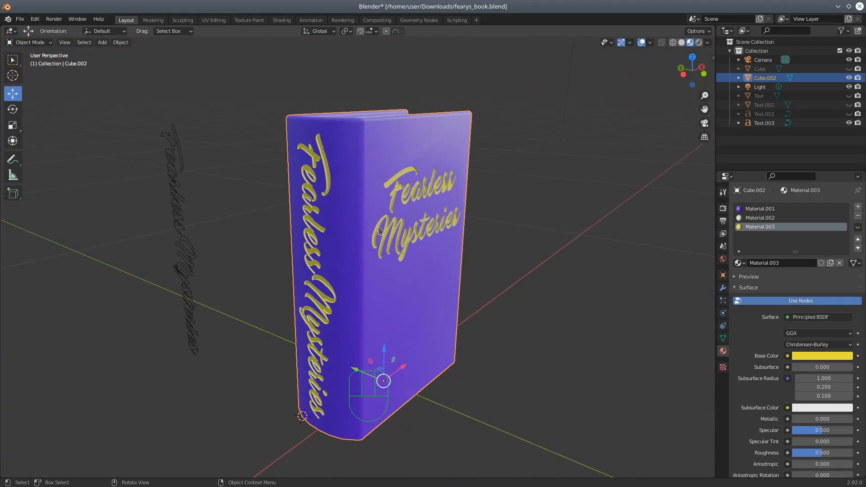
middle_click_drag(338, 323, 346, 362)
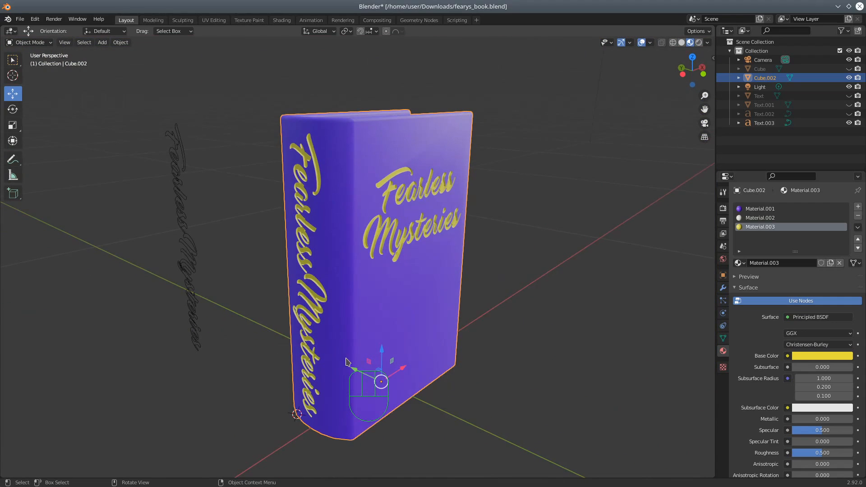